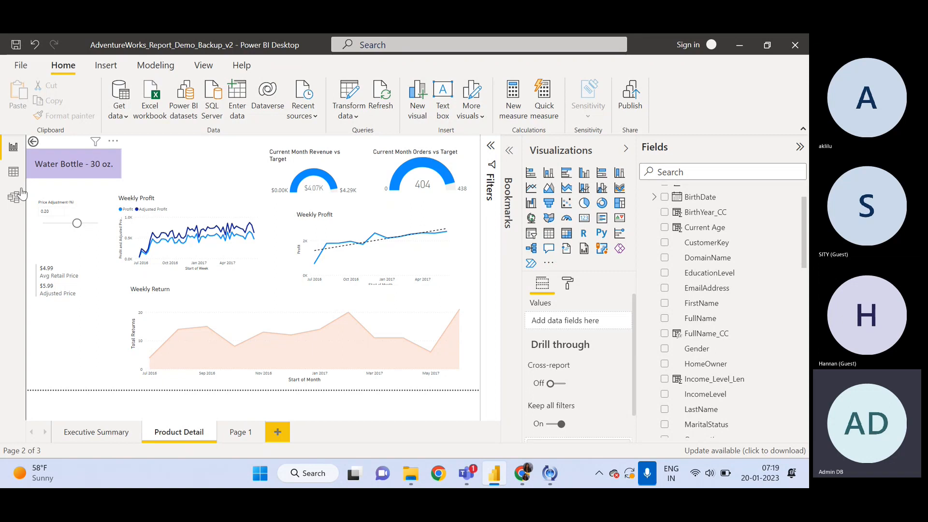
Step: Show the report's data model diagram with the Properties and Fields panes collapsed
left_click(6, 203)
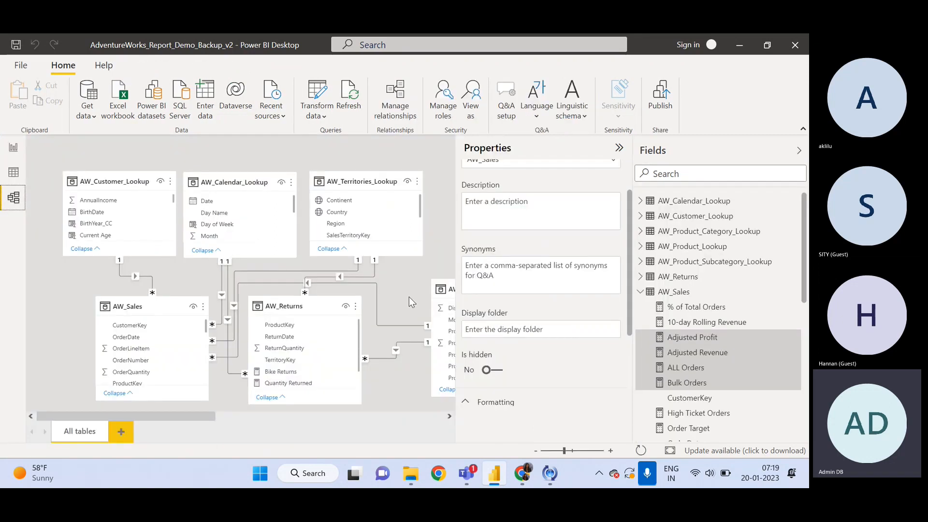
left_click(619, 148)
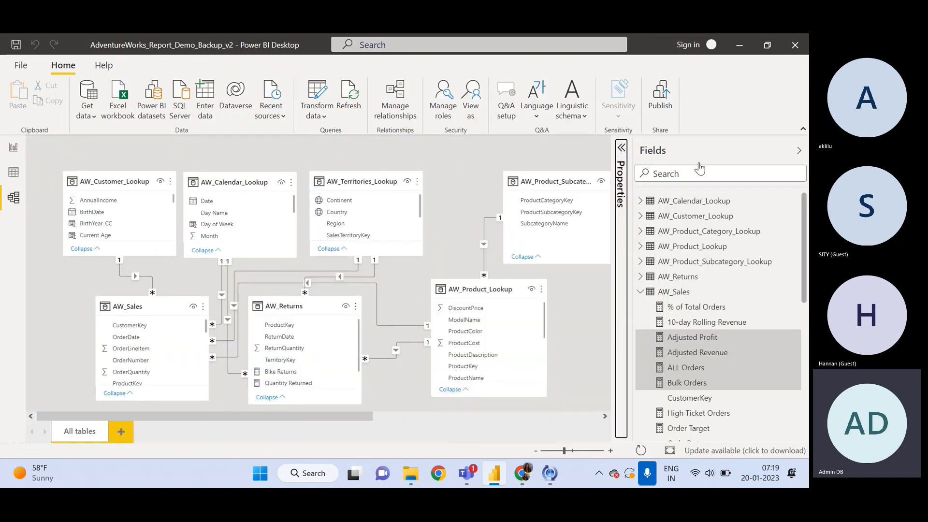
left_click(591, 303)
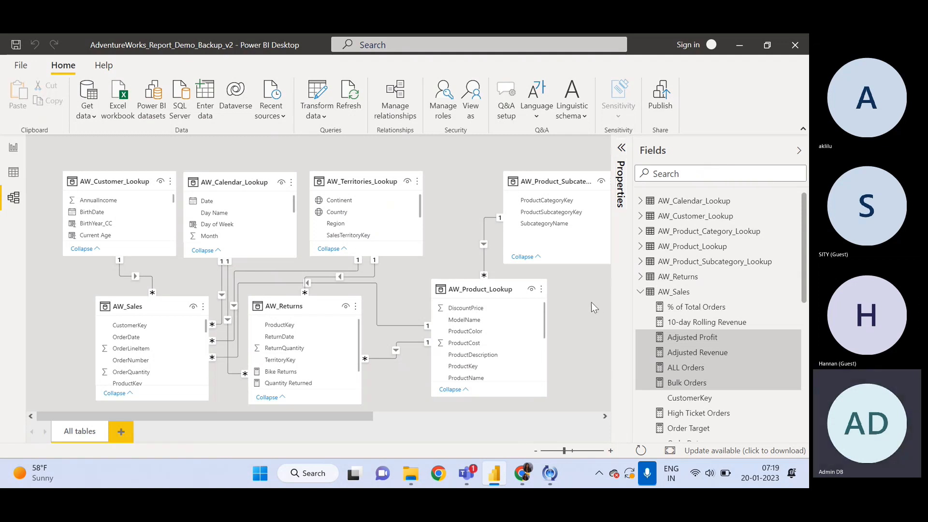
left_click(799, 151)
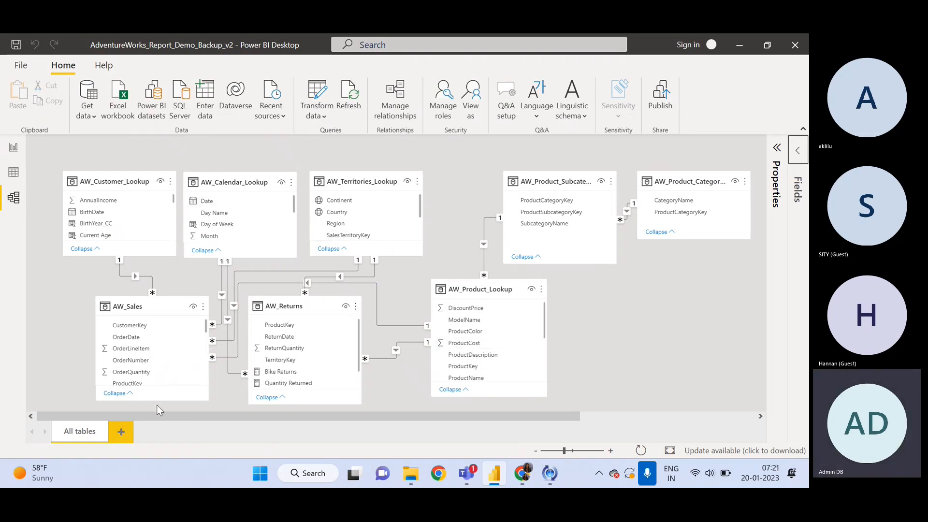
Step: Examine the AW_Product_Subcategory_Lookup and AW_Product_Category_Lookup tables and their relationships in the model diagram
mouse_move(290, 303)
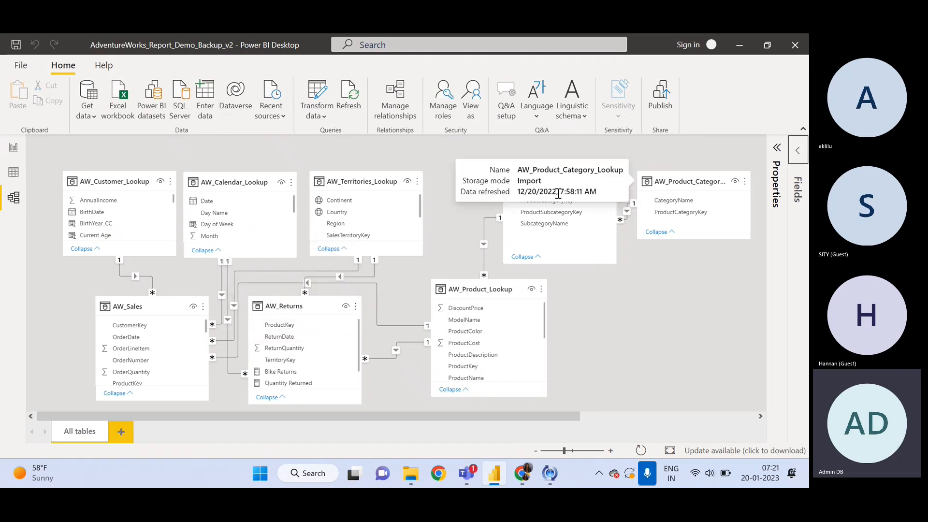
left_click(555, 185)
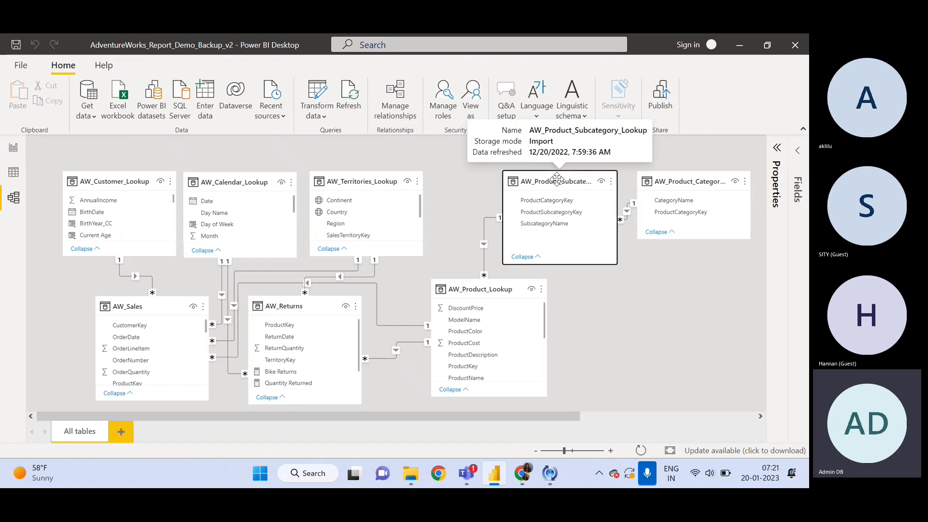
left_click(463, 192)
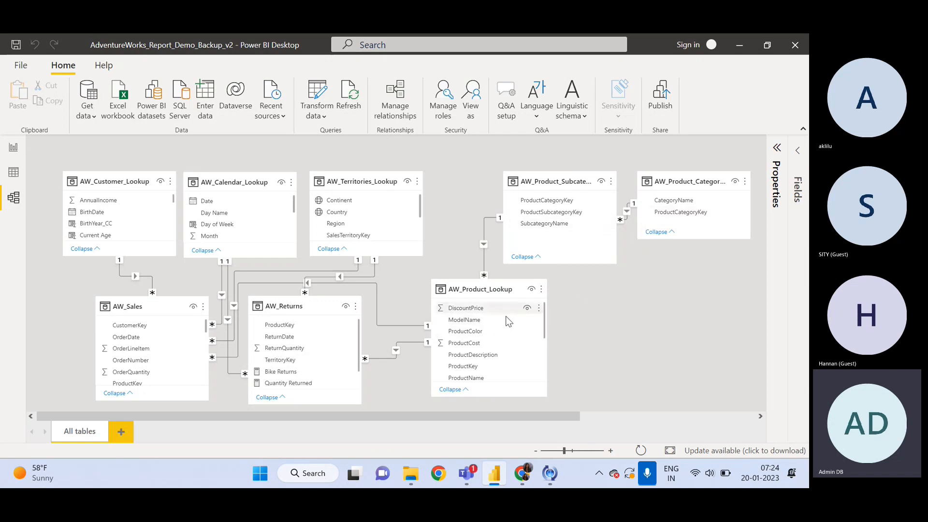
left_click(669, 180)
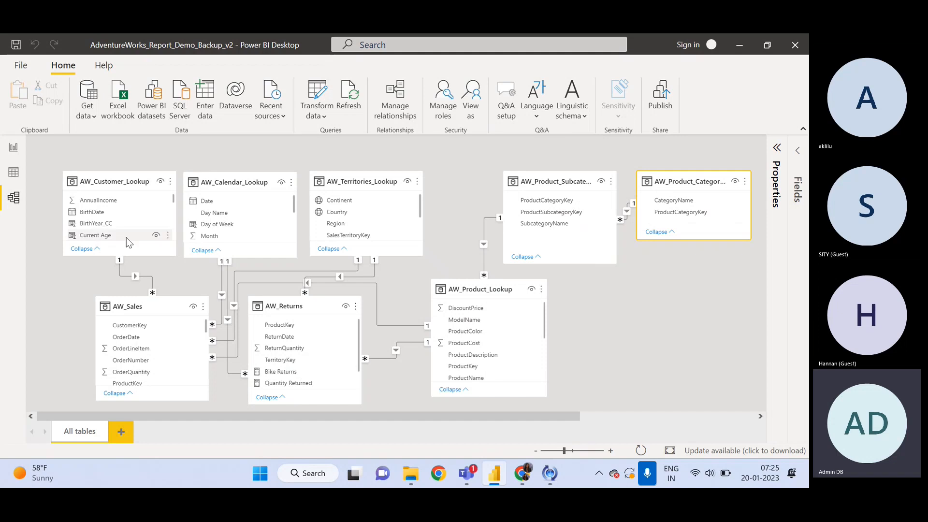
left_click(35, 161)
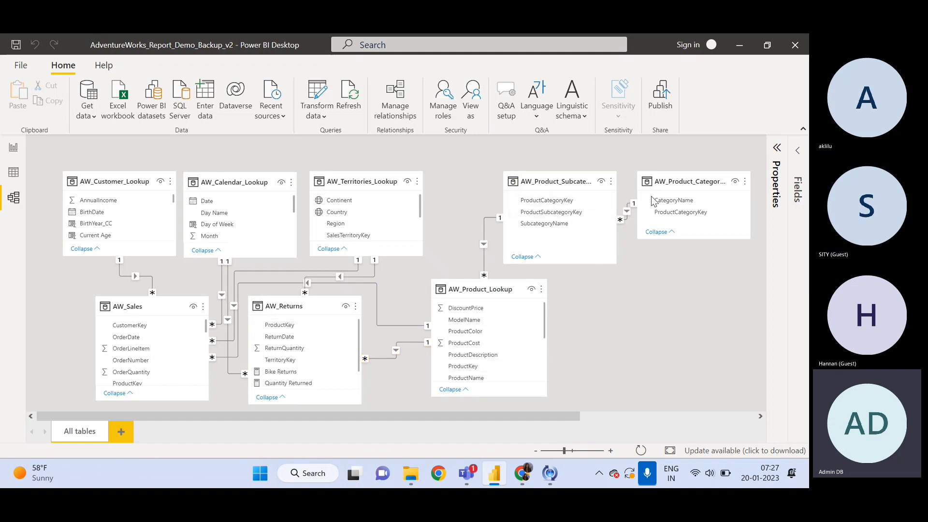
left_click(552, 181)
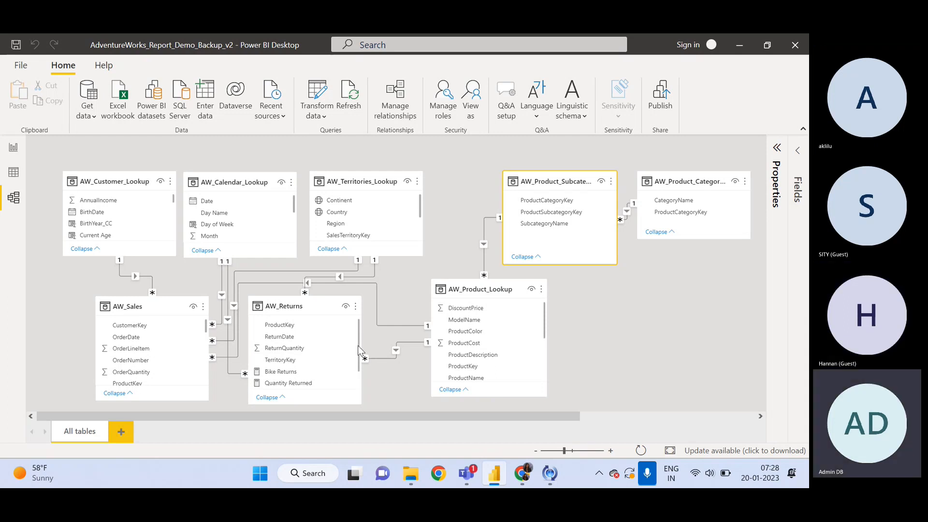
Step: Review the field lists of the AW_Returns and AW_Product_Lookup tables to see their keys and measures
scroll(358, 349, "down", 1)
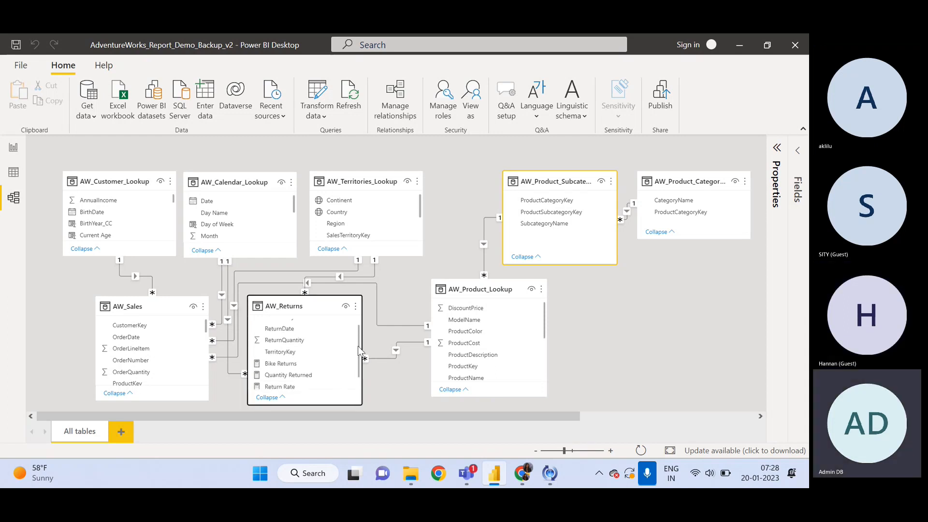
scroll(358, 349, "up", 1)
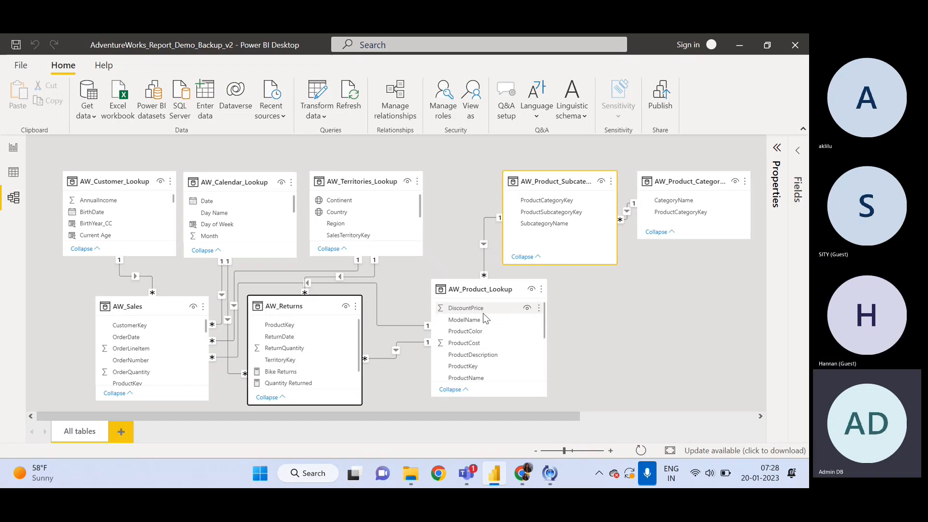
scroll(485, 318, "down", 3)
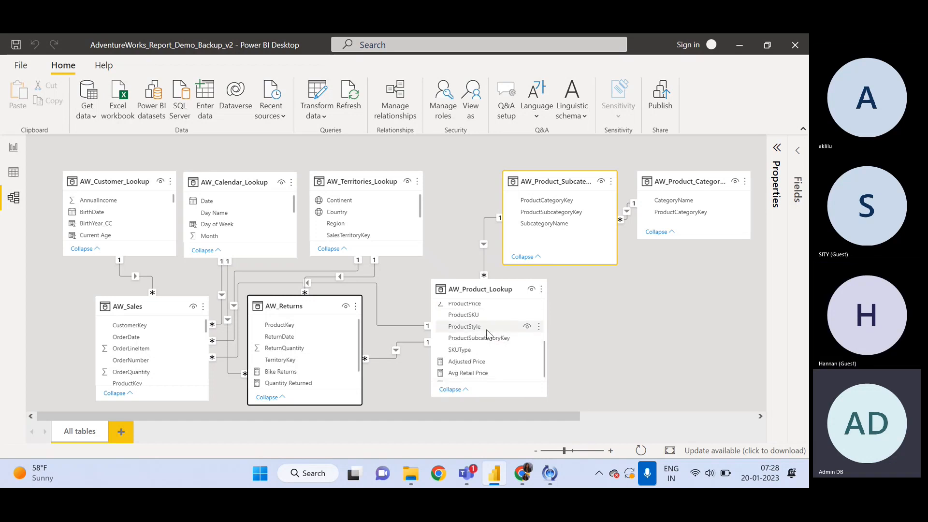
scroll(479, 325, "up", 2)
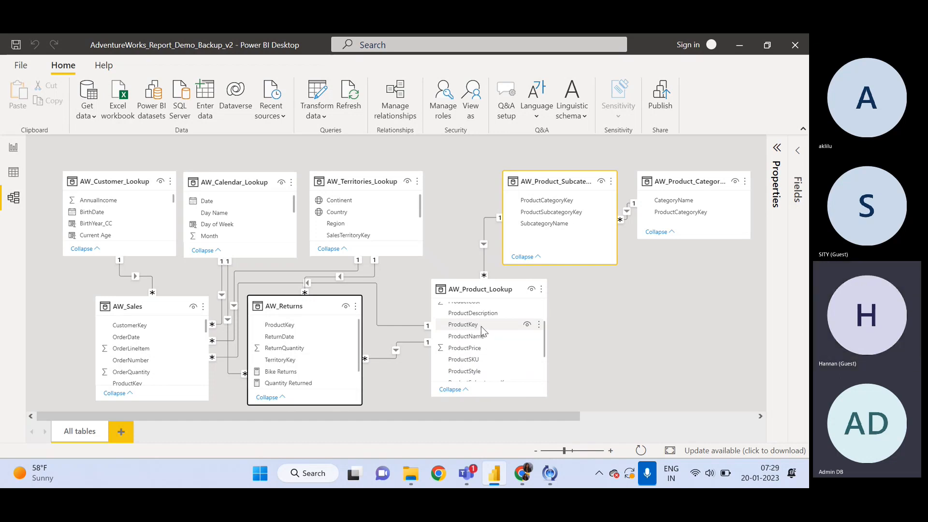
scroll(480, 326, "down", 1)
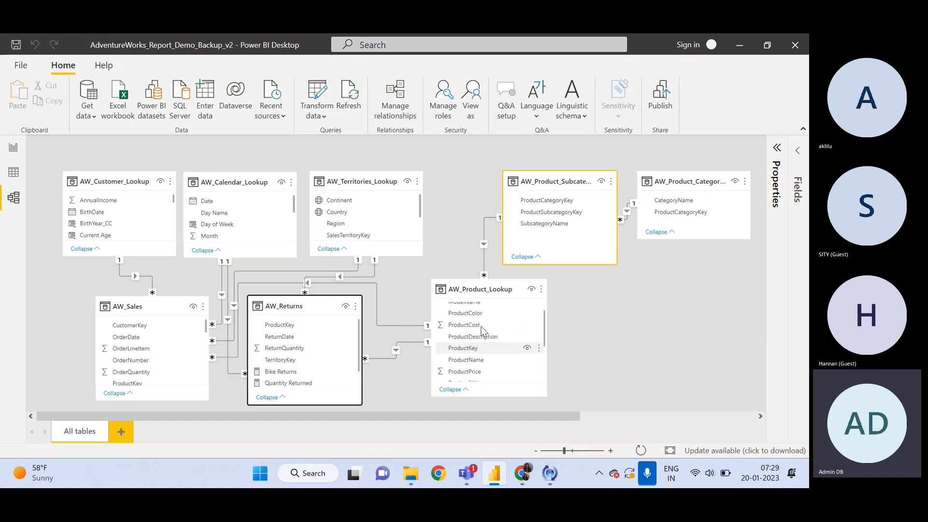
scroll(481, 328, "down", 4)
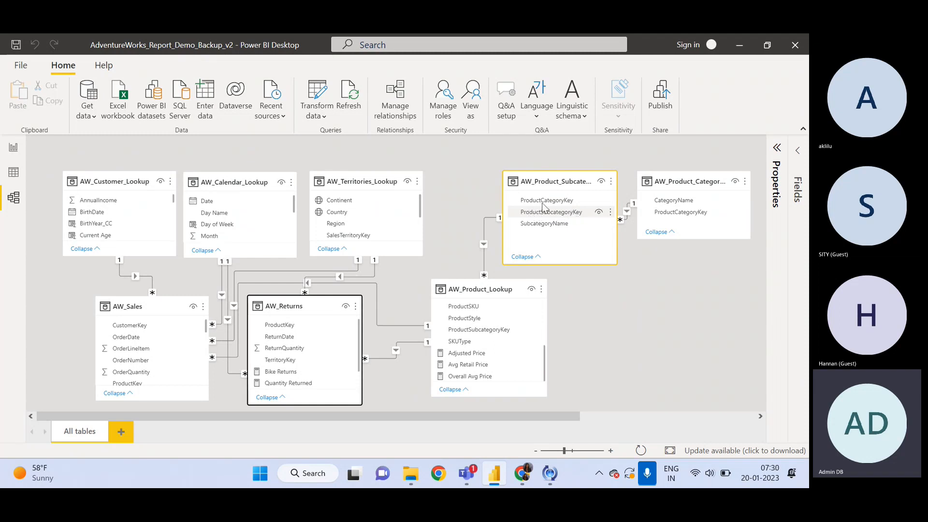
left_click(288, 305)
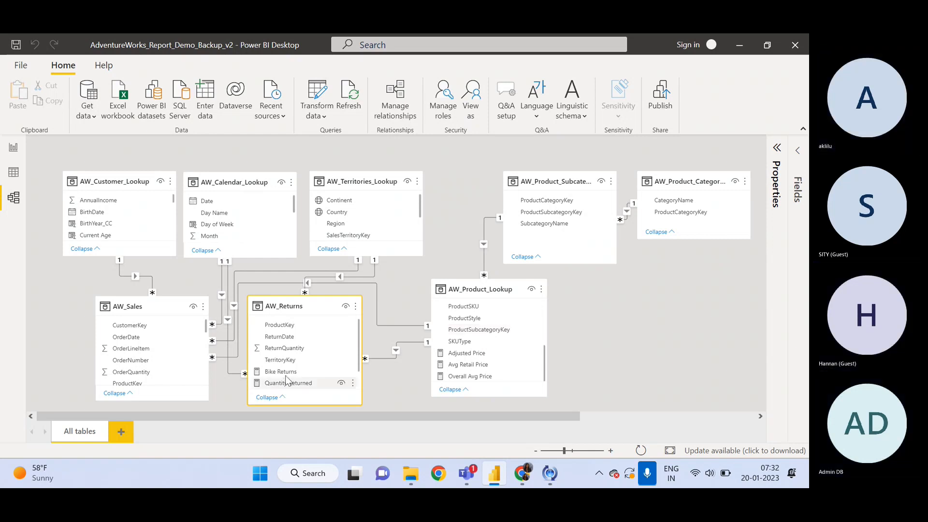
scroll(286, 379, "down", 1)
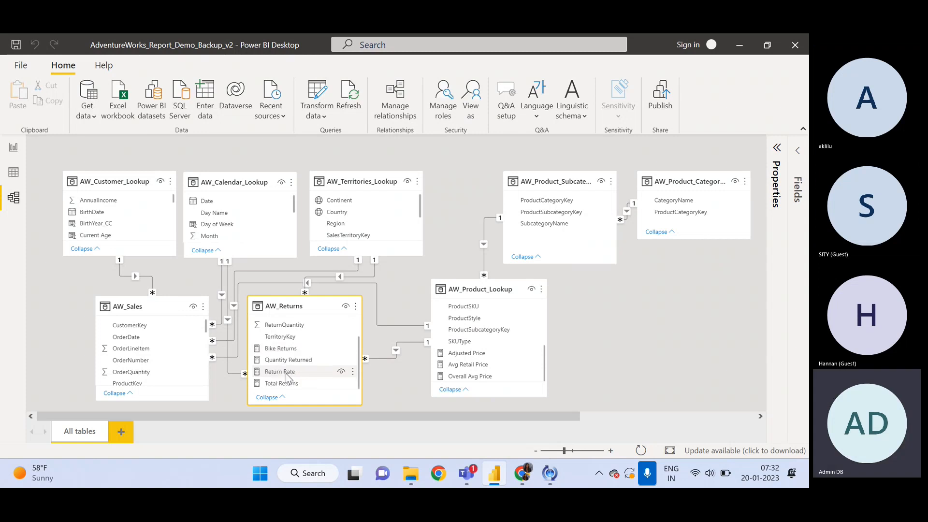
scroll(285, 373, "up", 1)
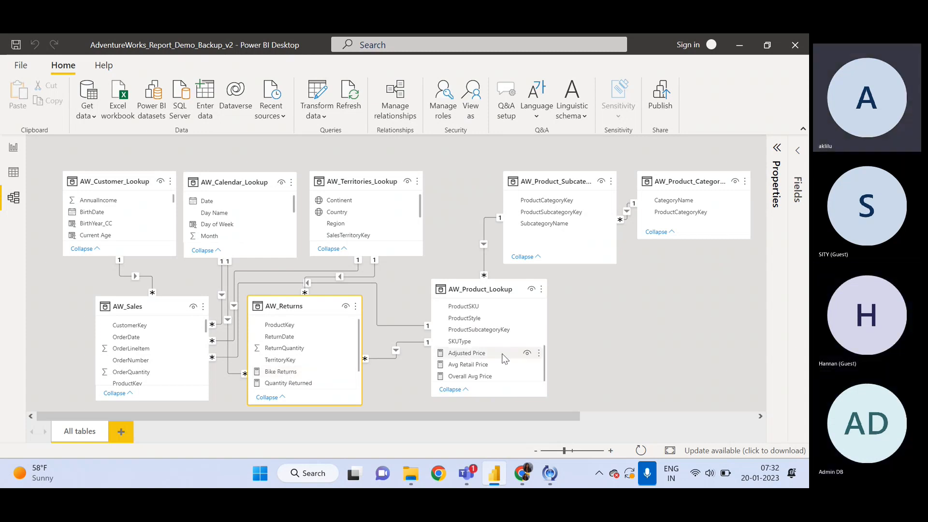
scroll(488, 365, "up", 4)
scroll(488, 364, "up", 1)
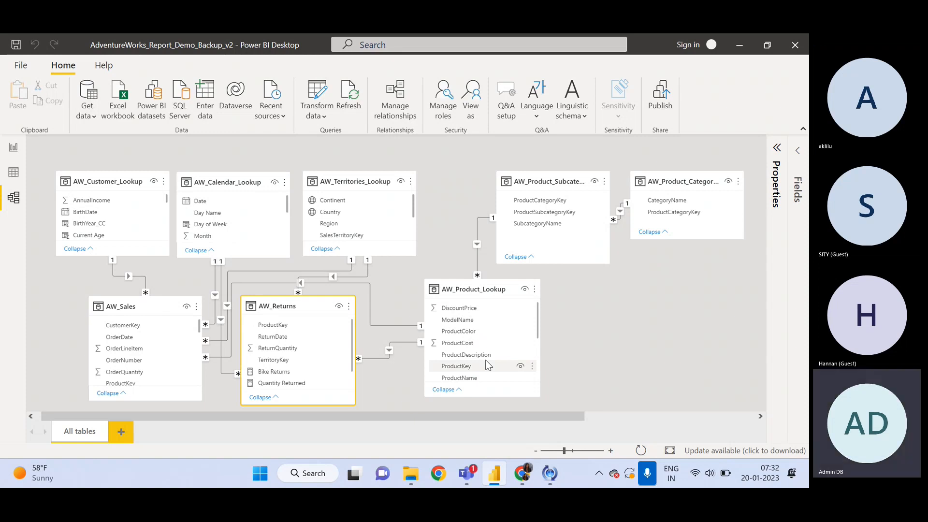
Step: Check the Price Adjustment slicer on the Product Detail page, and move the Price Adjustment (%) table beside AW_Product_Lookup in the model diagram
left_click(11, 150)
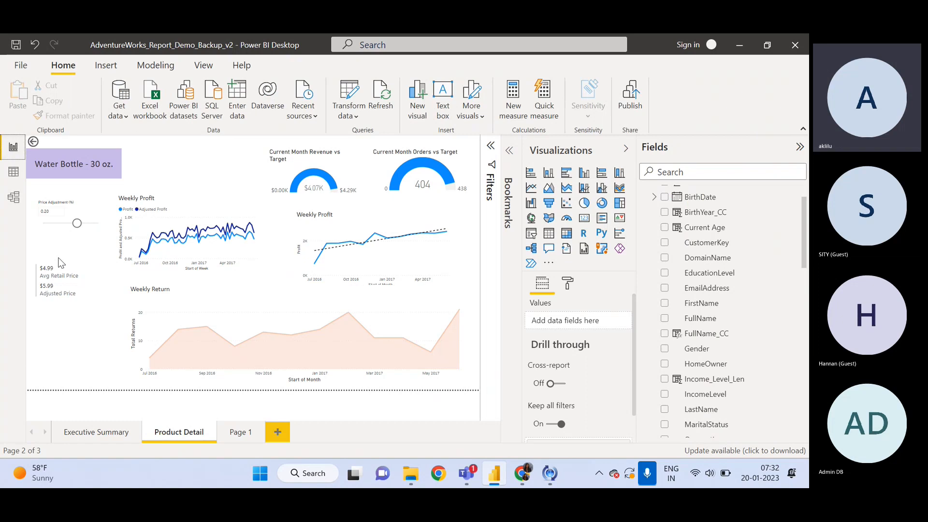
left_click(67, 232)
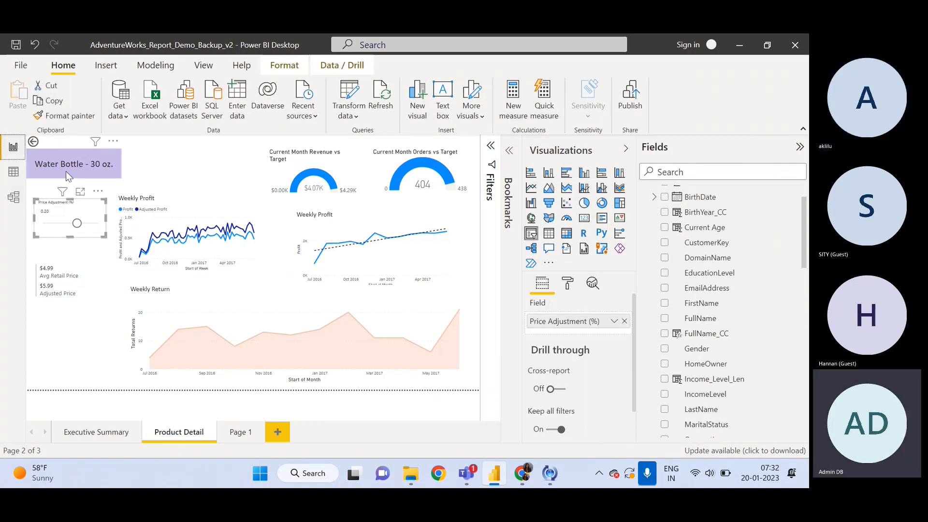
left_click(14, 197)
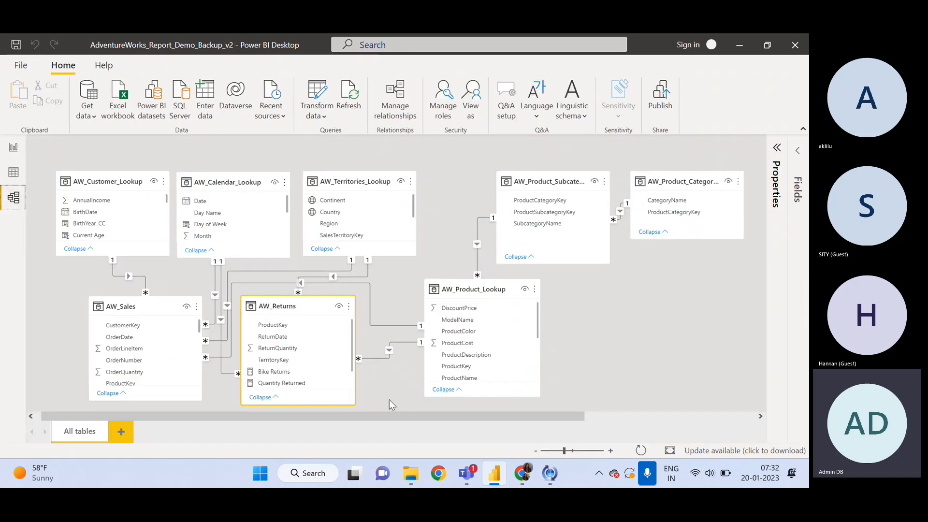
left_click_drag(511, 420, 682, 419)
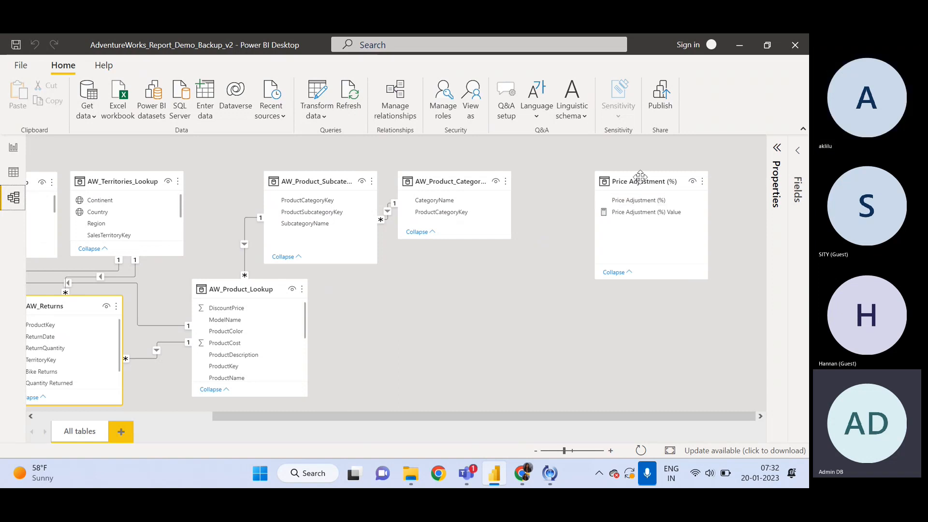
left_click_drag(638, 181, 611, 282)
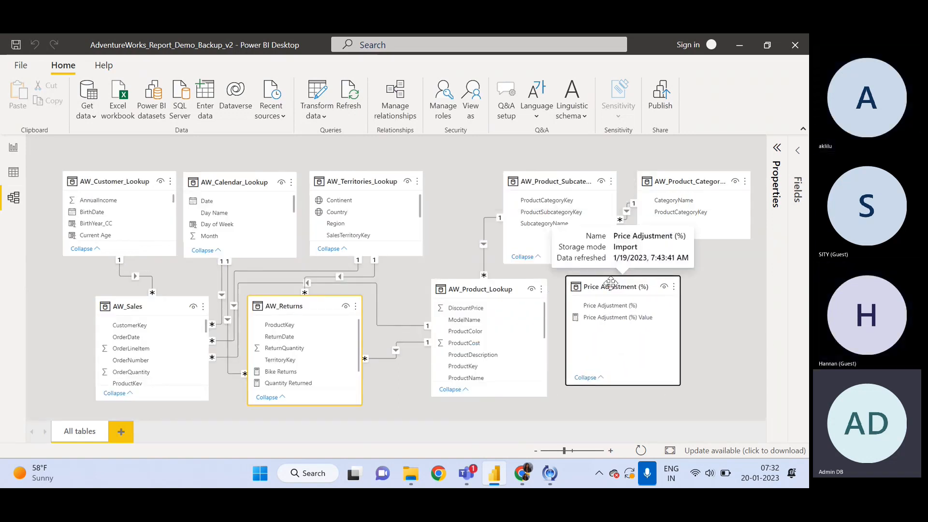
Step: Return to the Product Detail report page and collapse the AW_Customer_Lookup and AW_Sales tables in the field list
left_click(15, 149)
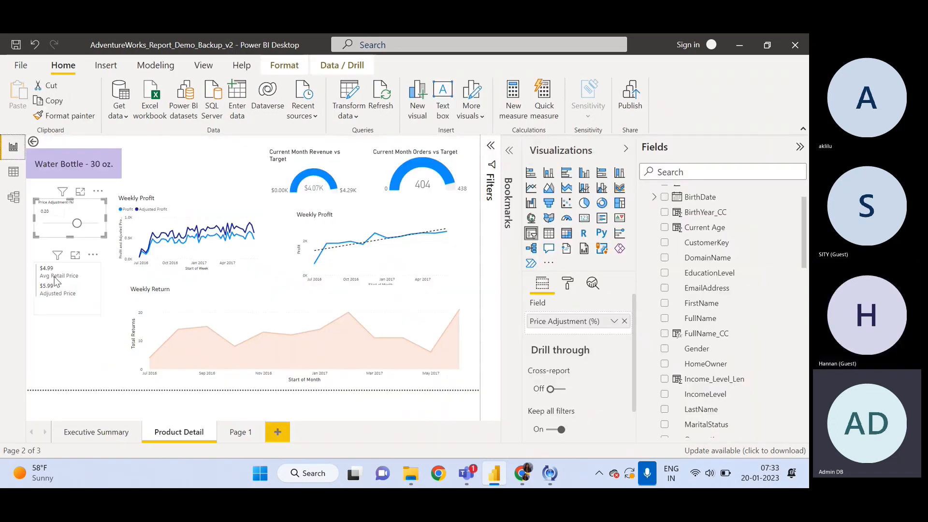
left_click(654, 196)
left_click(654, 196)
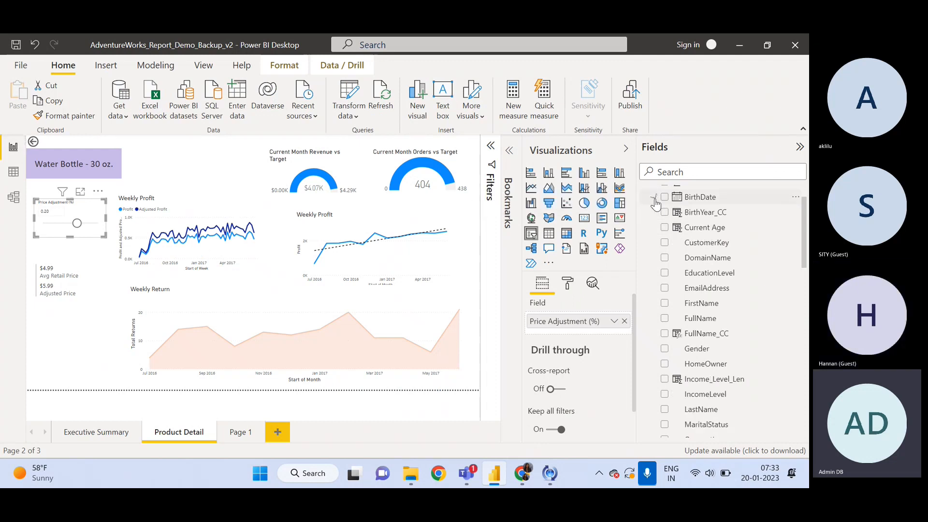
left_click_drag(805, 237, 801, 167)
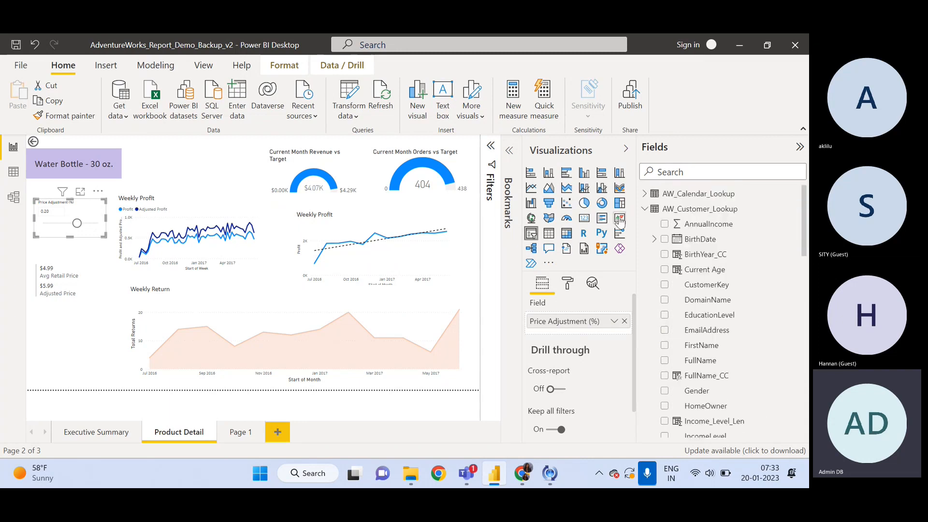
left_click(645, 208)
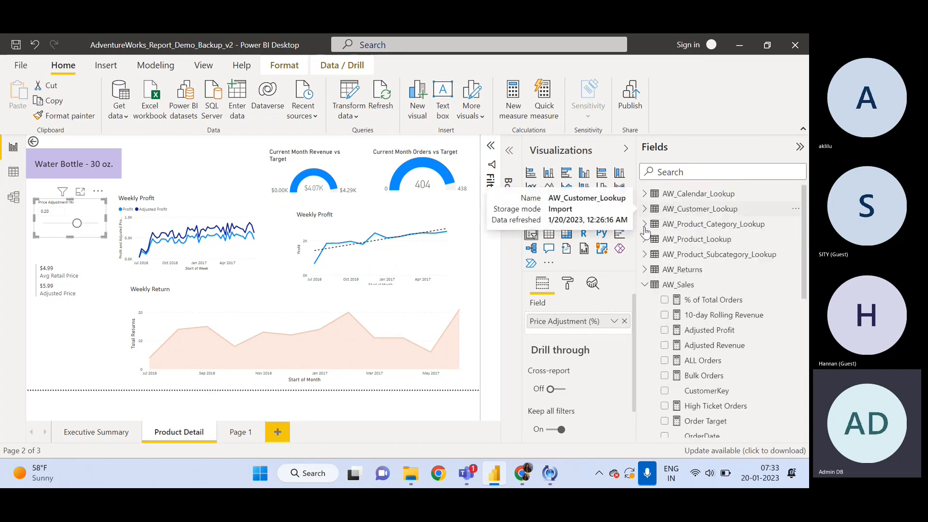
left_click(644, 285)
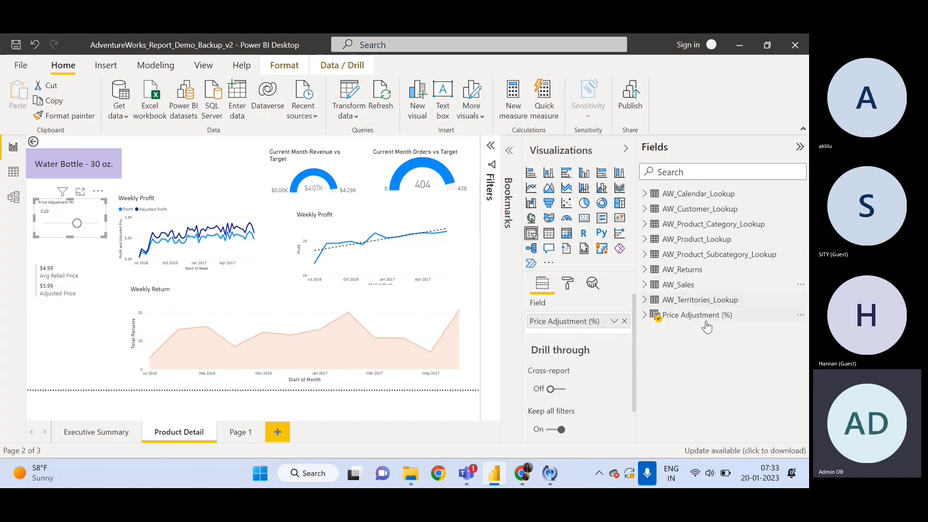
Step: Compare the Price Adjustment (%) table in the model diagram with its slicer and the Weekly Profit chart on the report page
left_click(13, 198)
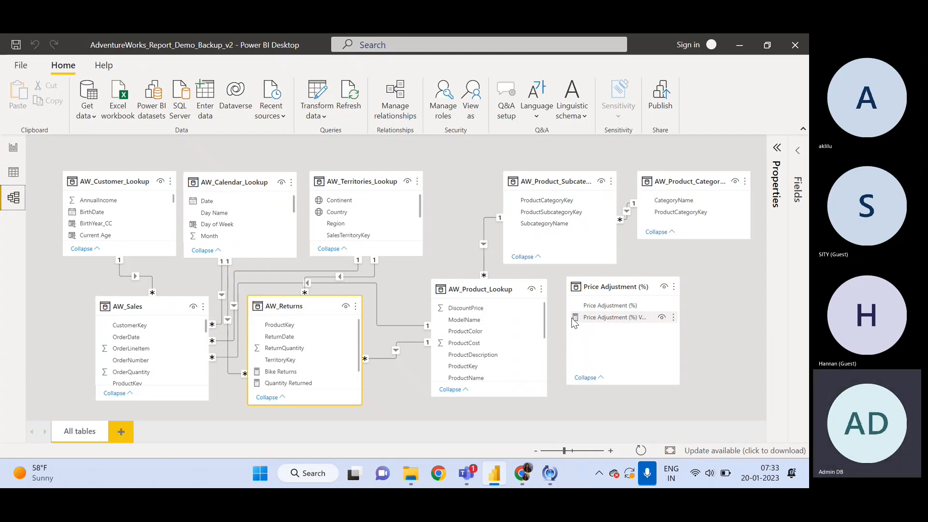
left_click(12, 153)
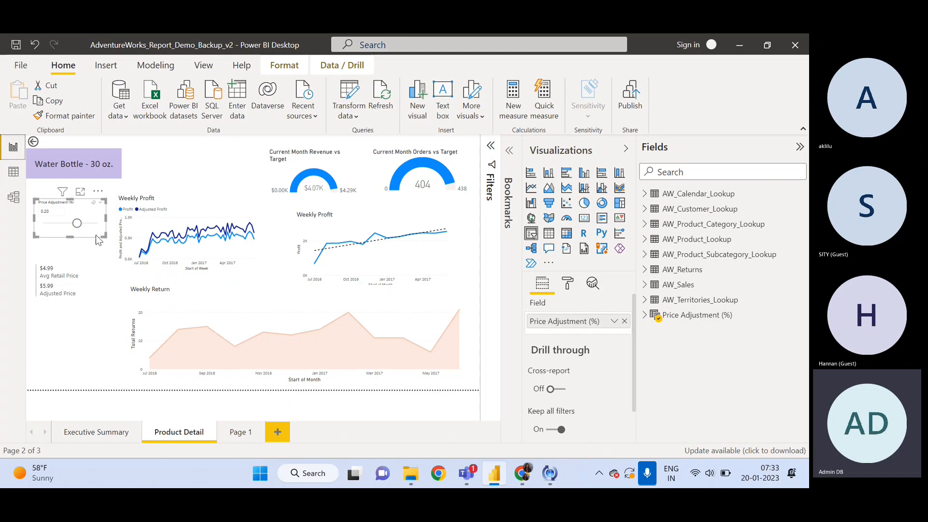
left_click(13, 198)
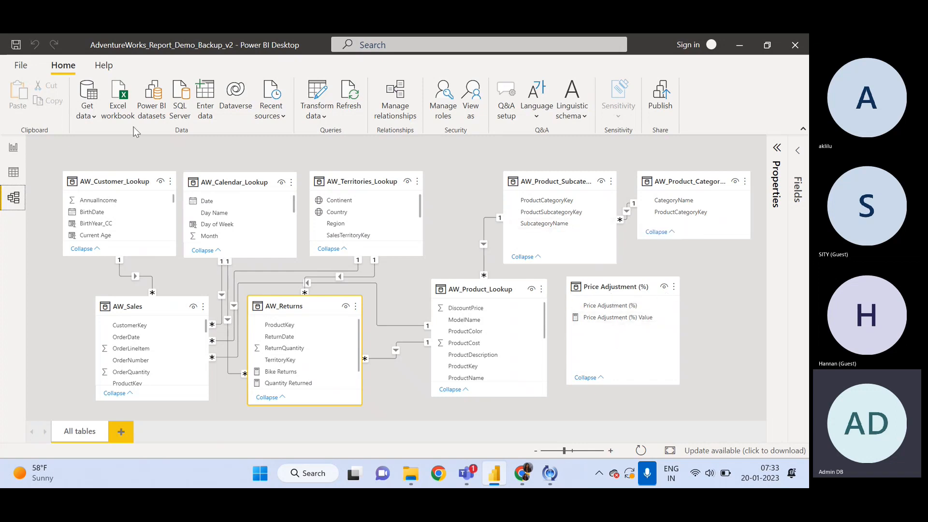
left_click(13, 147)
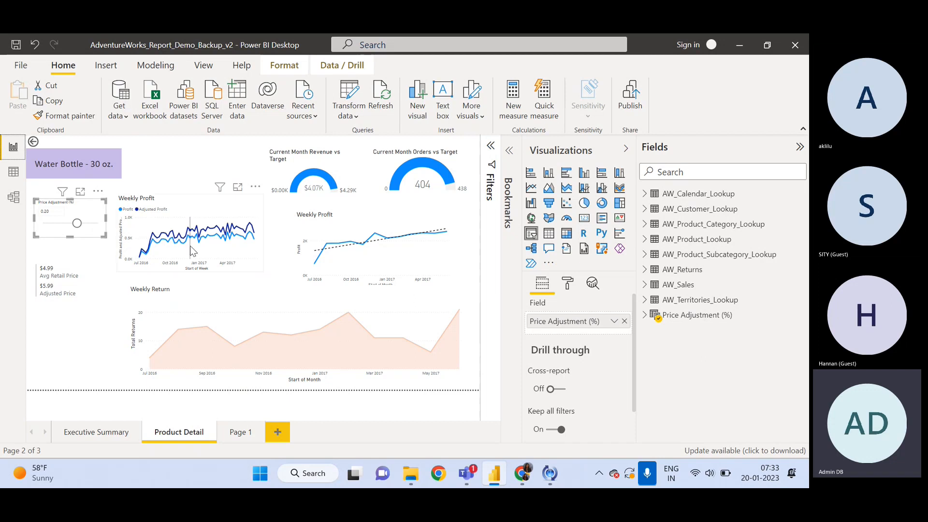
left_click(13, 198)
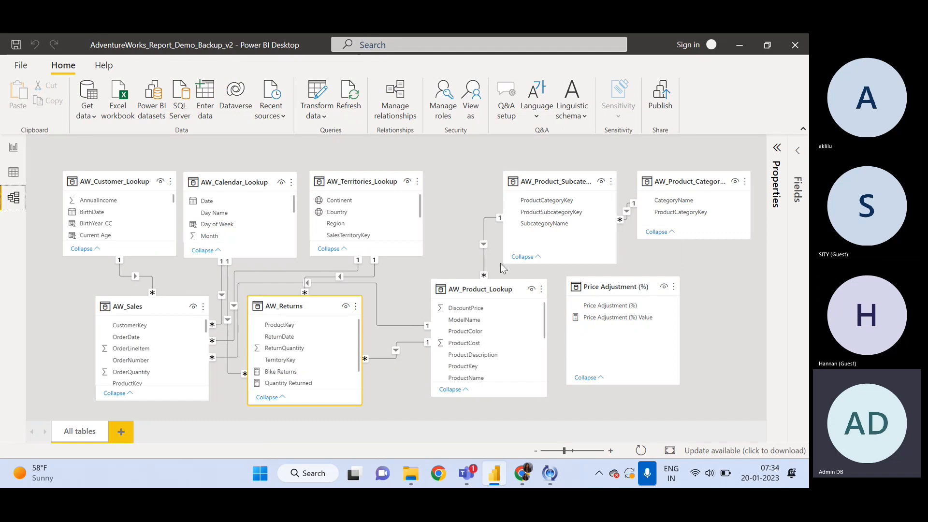
Step: Compare the tables in the model diagram with the Product Detail page's Weekly Profit chart and the fields it uses
left_click(13, 148)
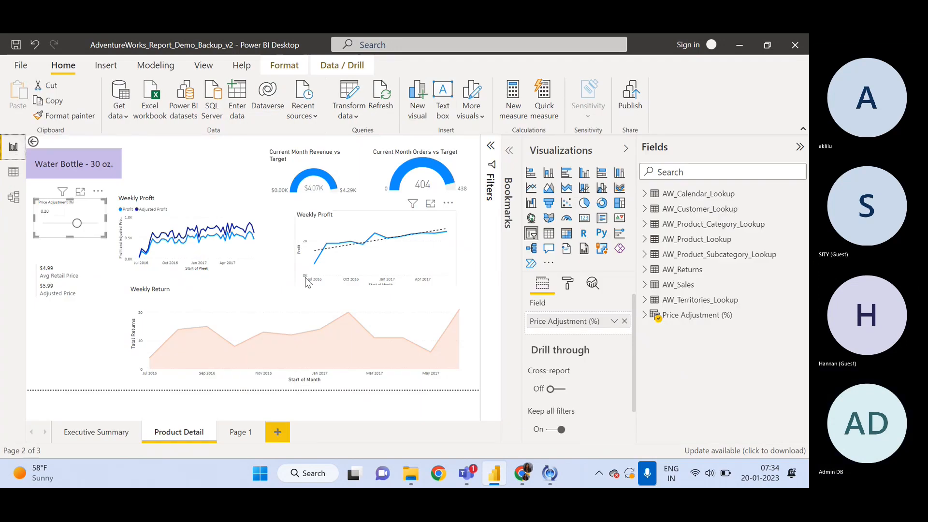
left_click(207, 172)
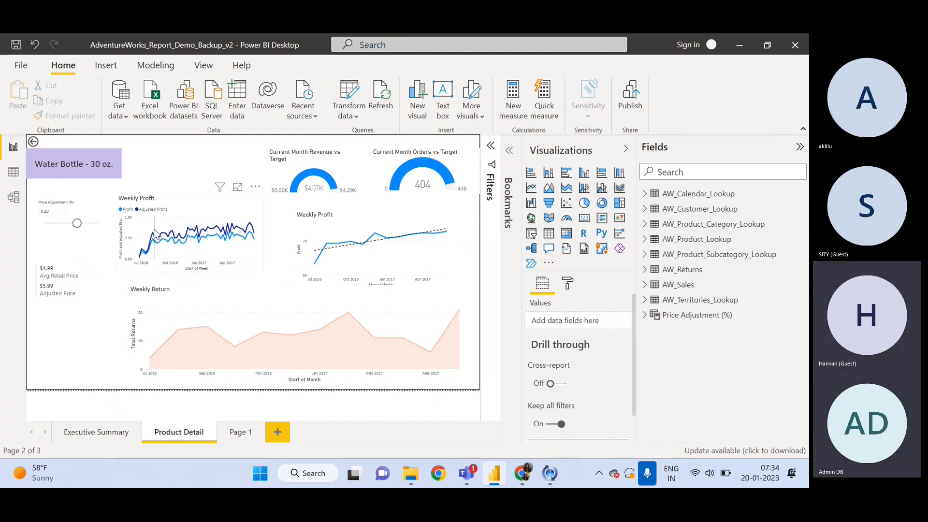
left_click(16, 203)
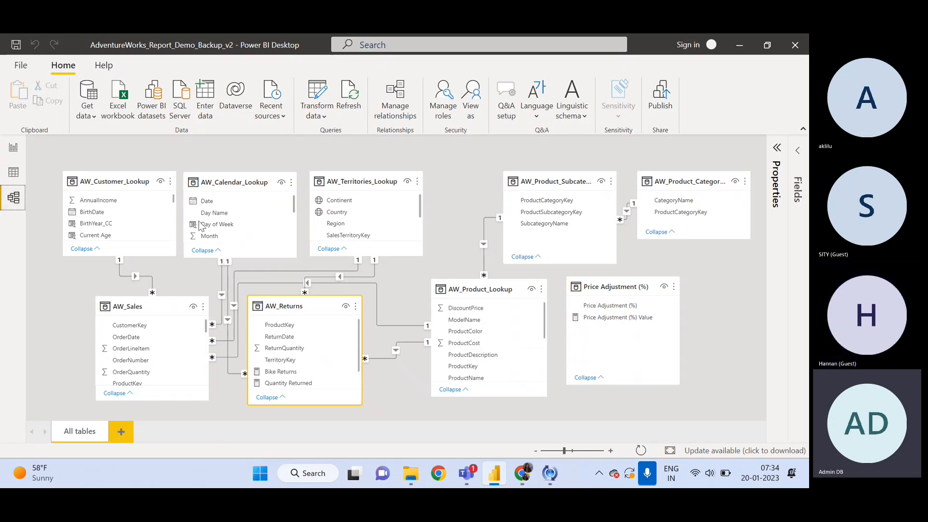
left_click(15, 148)
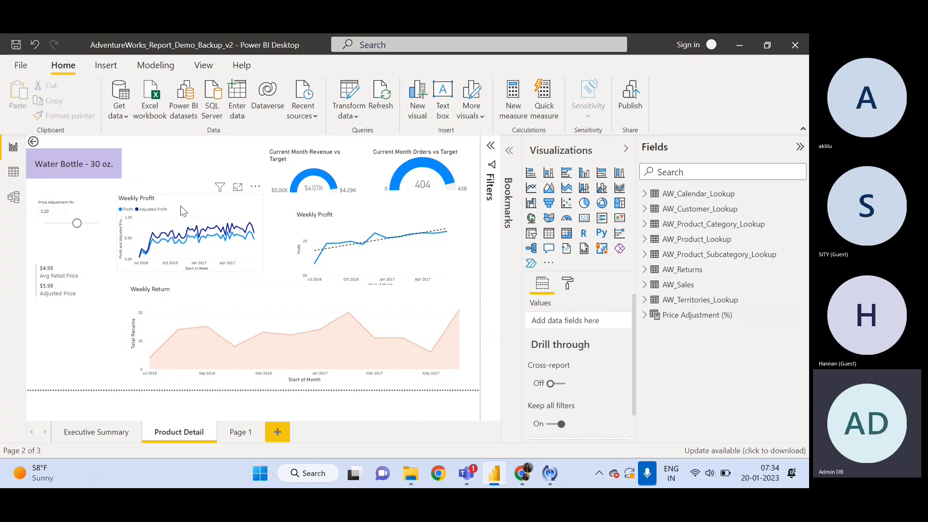
left_click(228, 225)
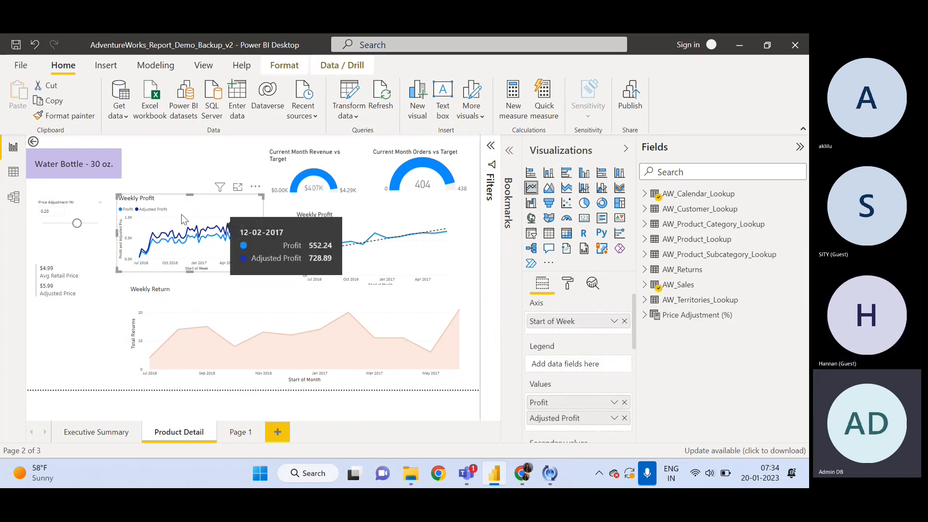
left_click(11, 200)
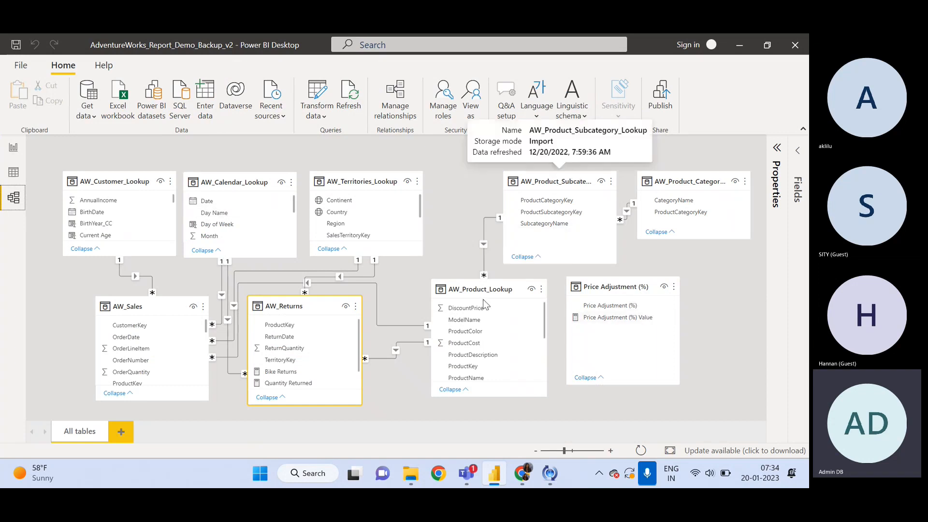
left_click(13, 147)
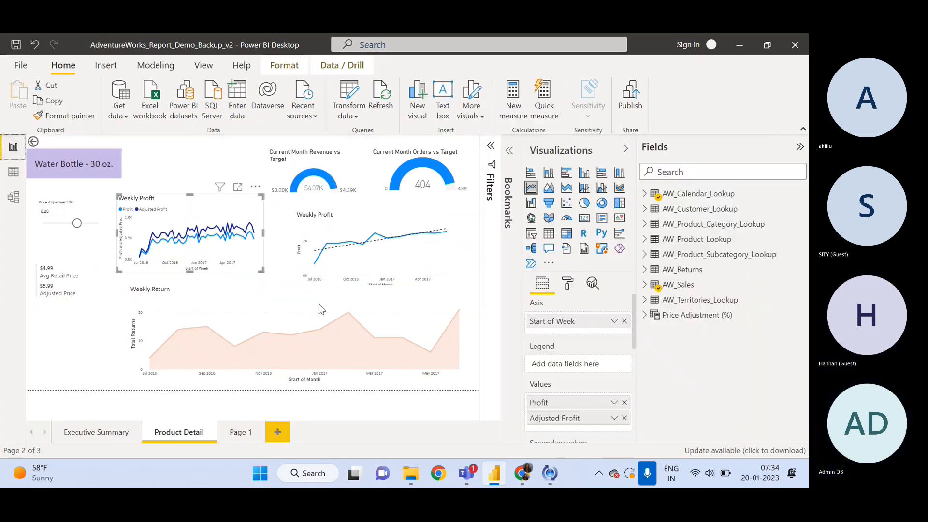
left_click(76, 347)
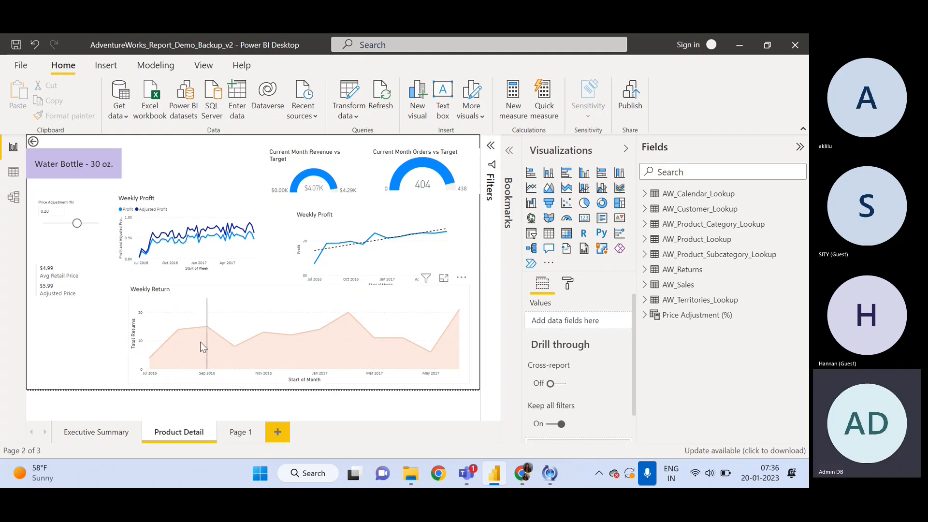
Step: Open the Power Query Editor, refresh the AW_Product_Lookup data preview, and return to the report
mouse_move(200, 341)
left_click(355, 117)
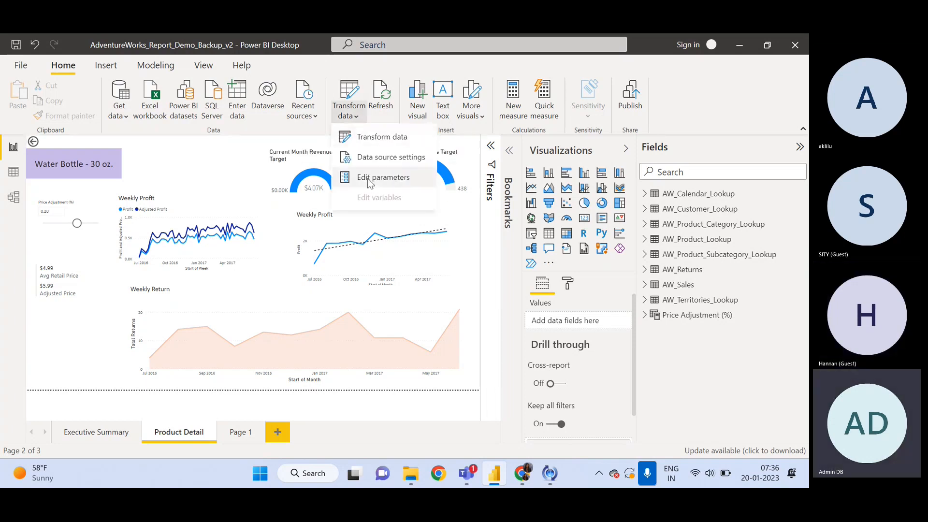
left_click(373, 139)
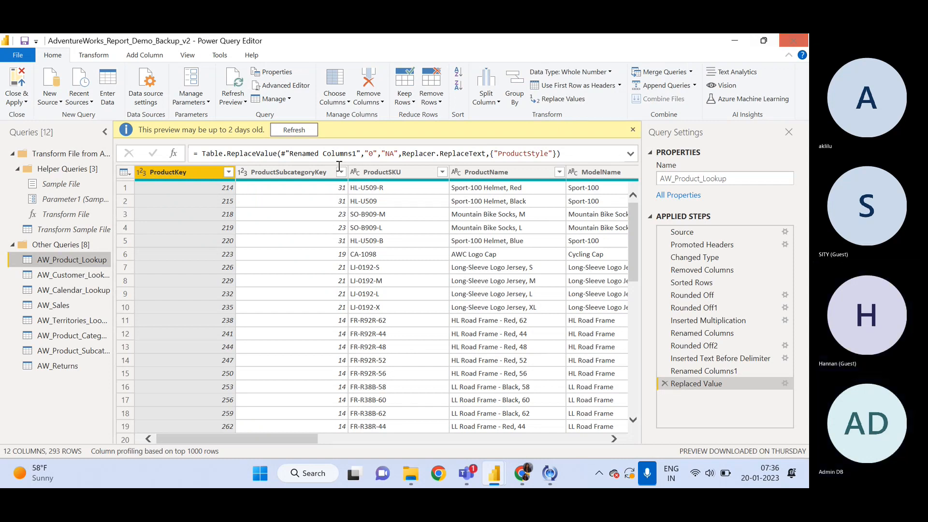
left_click(292, 130)
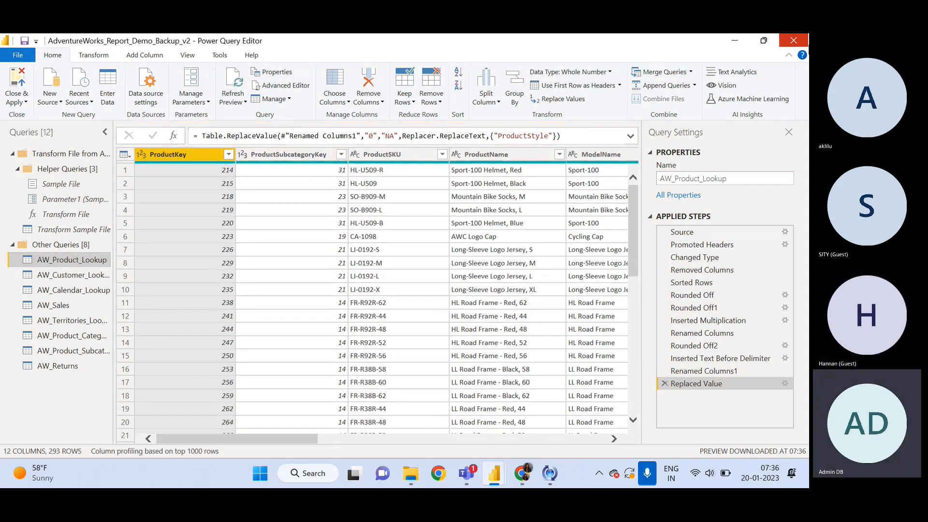
left_click(793, 42)
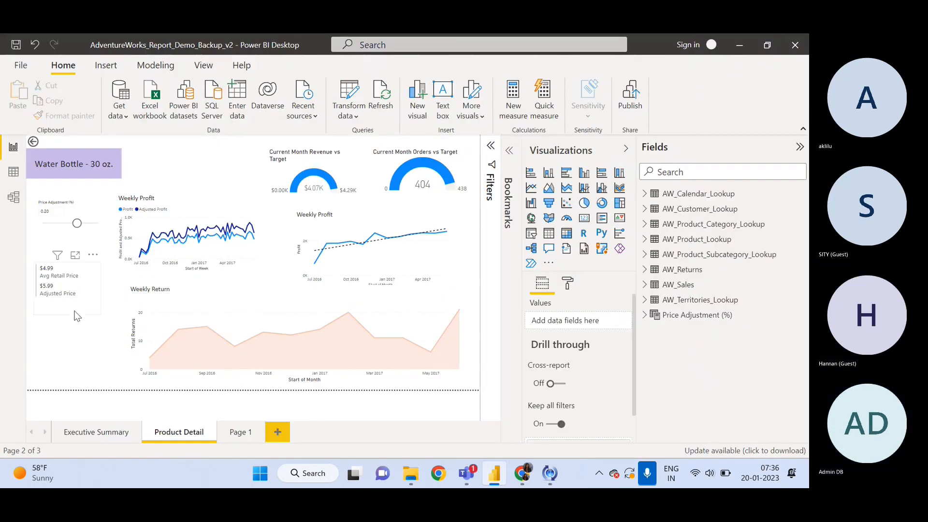
Step: Start an Excel workbook import from the Adventure_Works folder and show all file types
left_click(127, 122)
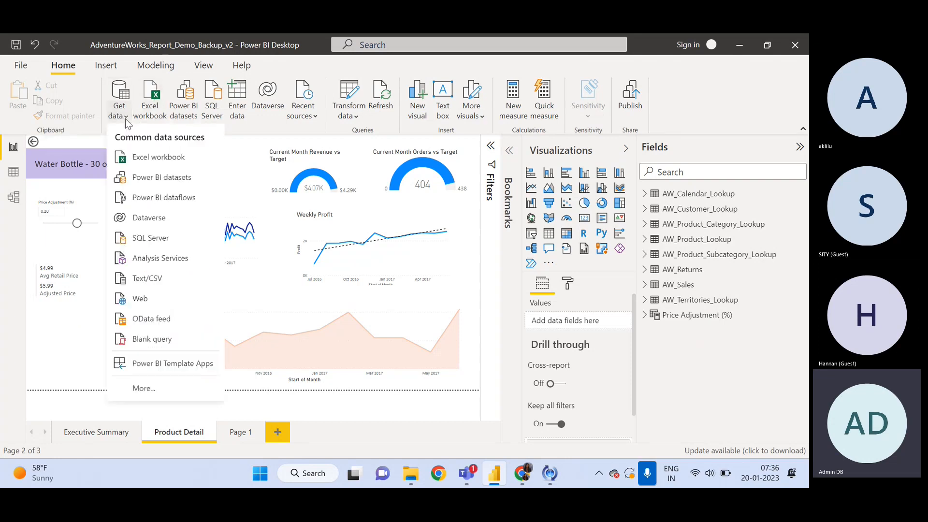
left_click(146, 159)
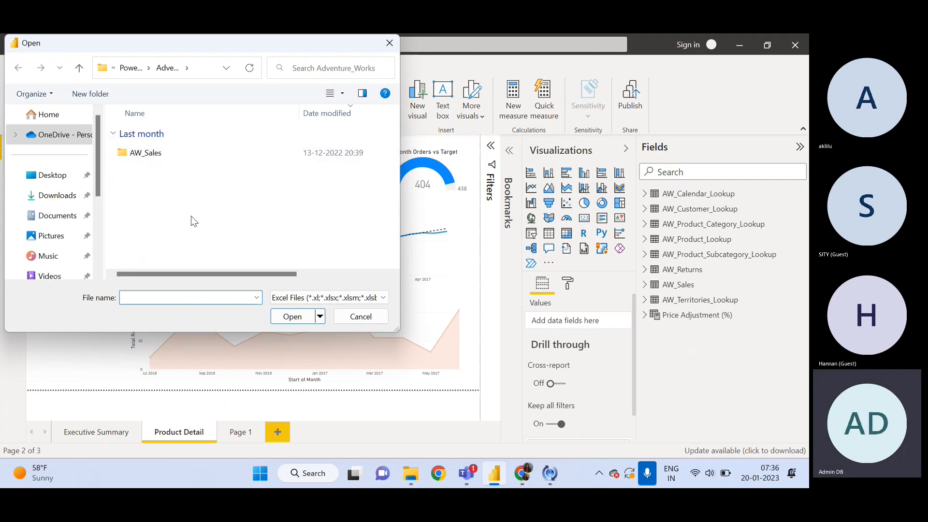
left_click(138, 67)
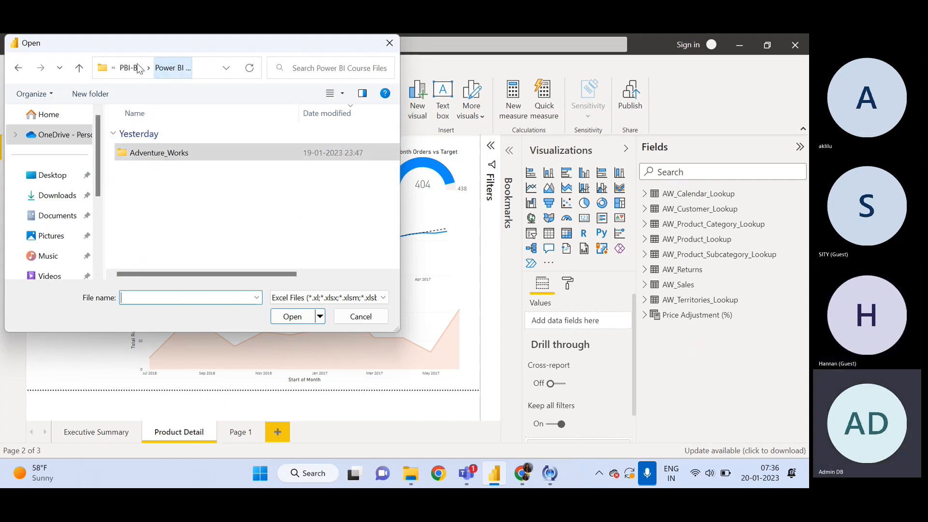
double_click(158, 153)
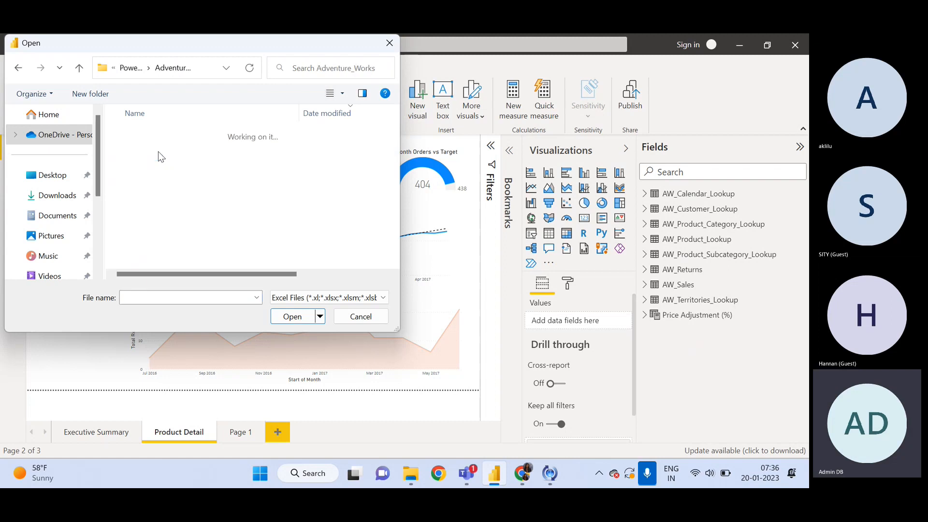
scroll(182, 212, "right", 3)
right_click(182, 211)
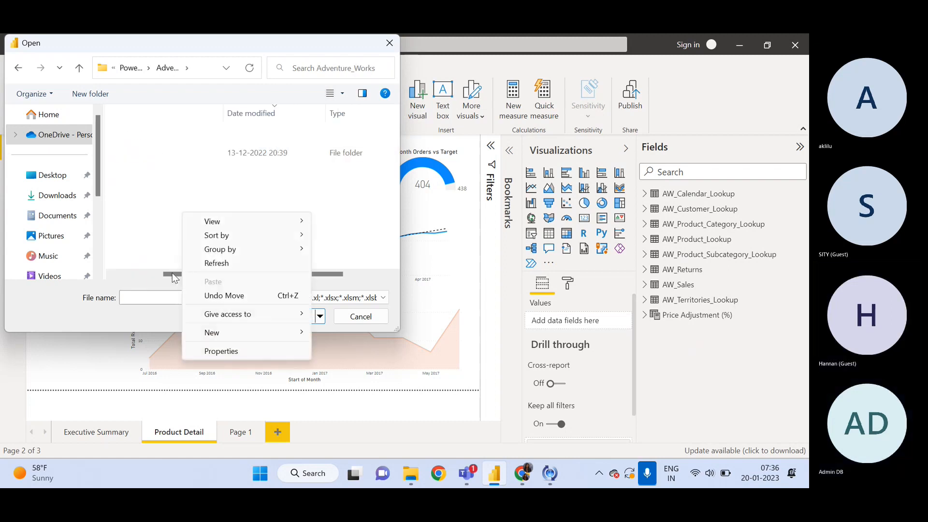
left_click_drag(172, 273, 66, 267)
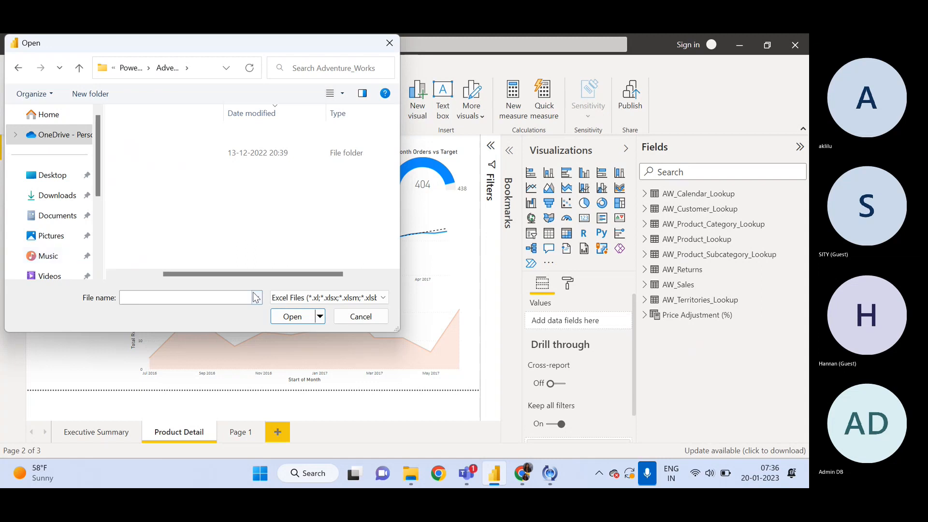
left_click(290, 298)
left_click(295, 320)
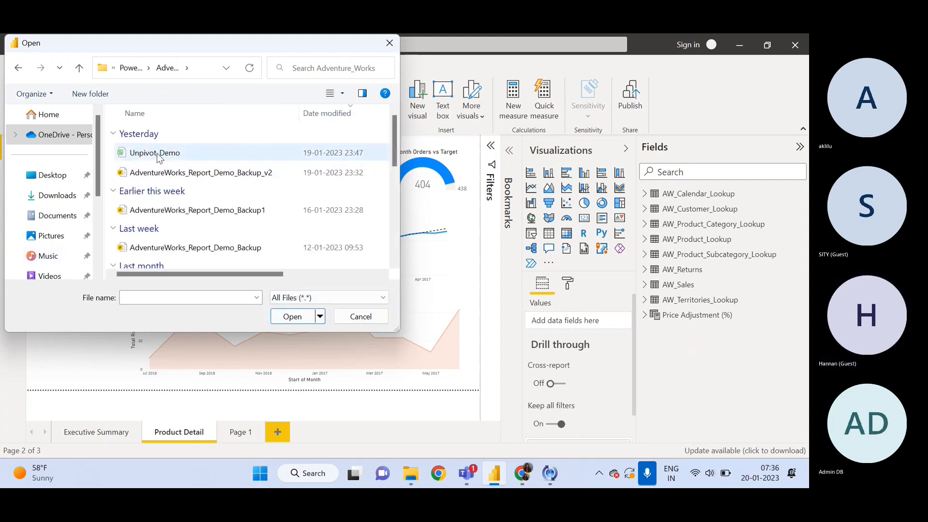
Step: Bring Unpivot_Demo.csv into Power Query for transformation and use its first row as headers
left_click(157, 153)
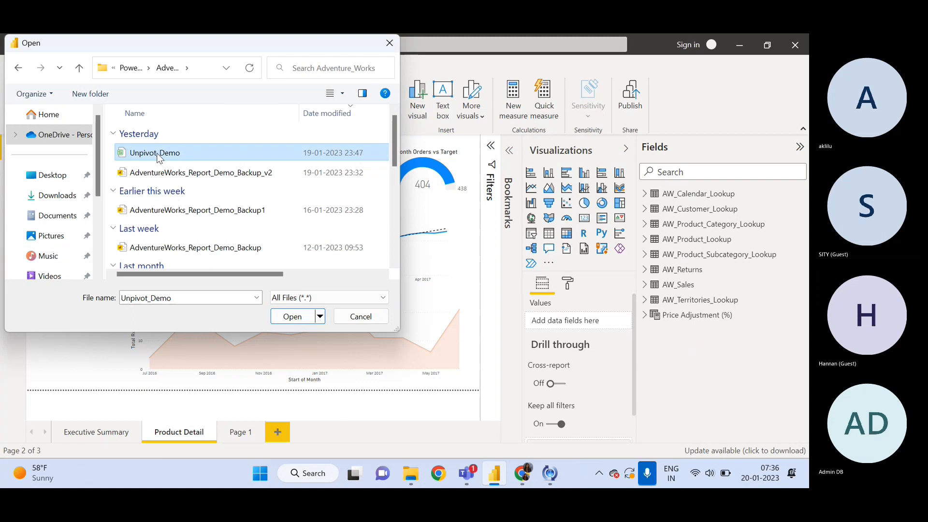
left_click(292, 317)
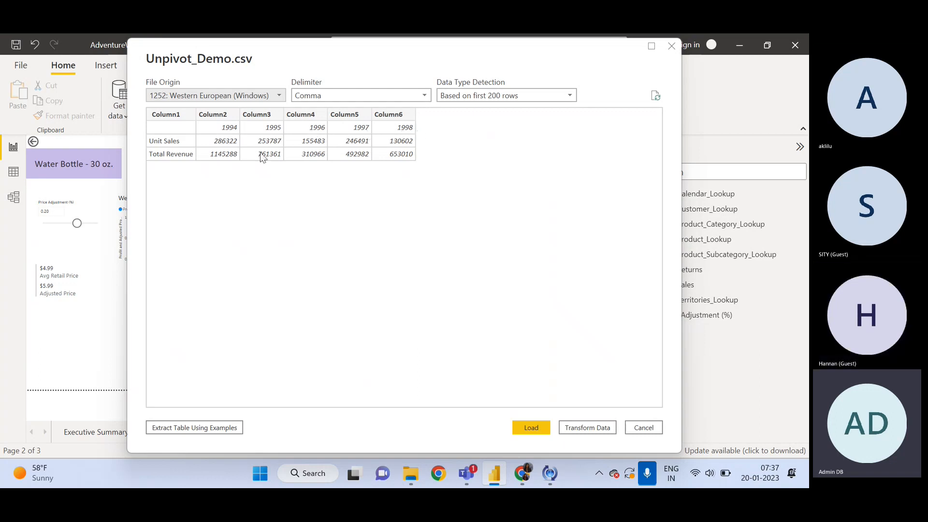
left_click(590, 431)
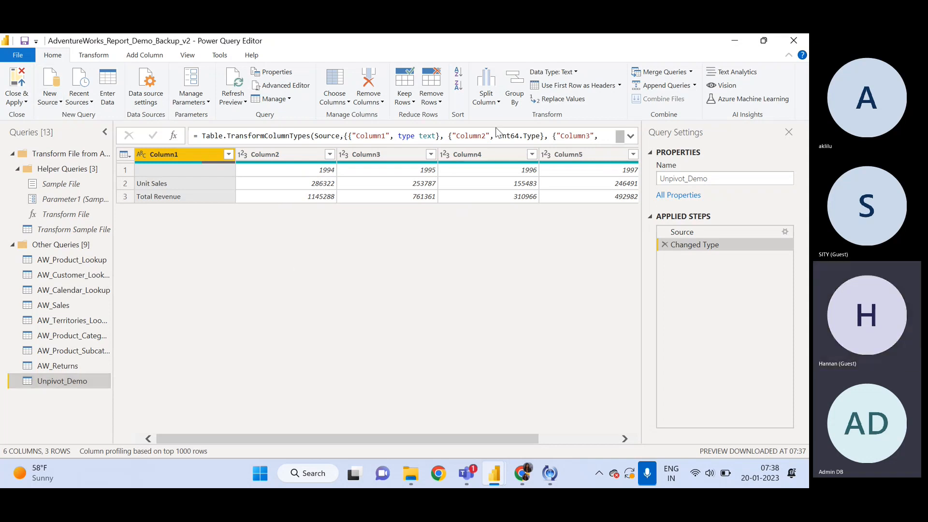
left_click(558, 87)
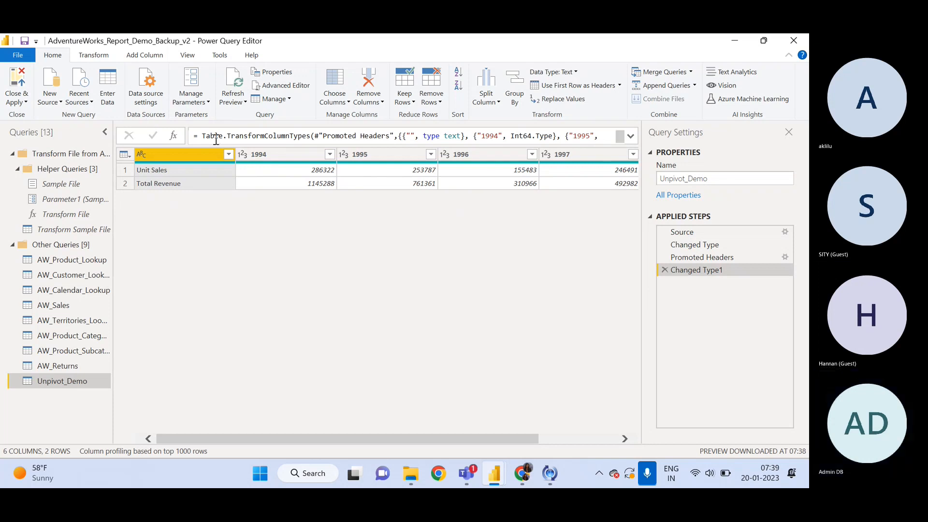
Step: Select the year columns 1994 through 1998 together in the Unpivot_Demo query
left_click(92, 55)
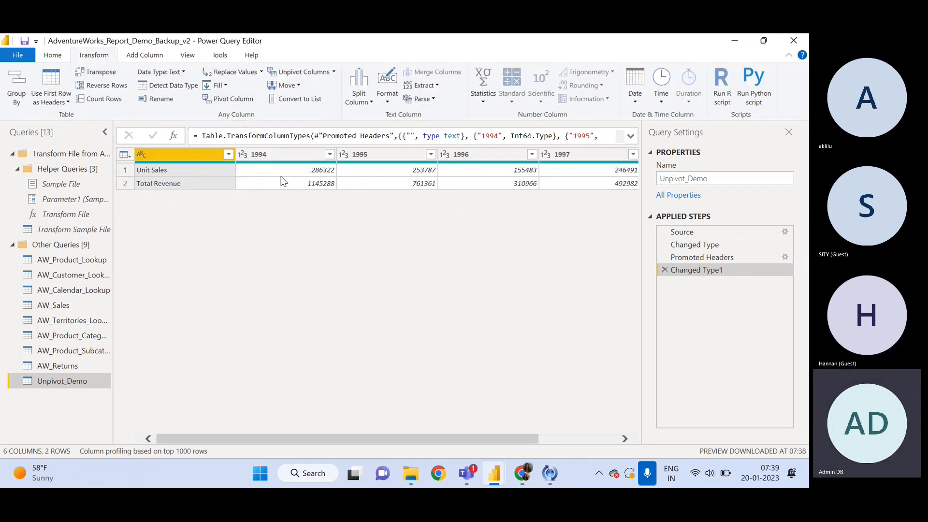
left_click(266, 155)
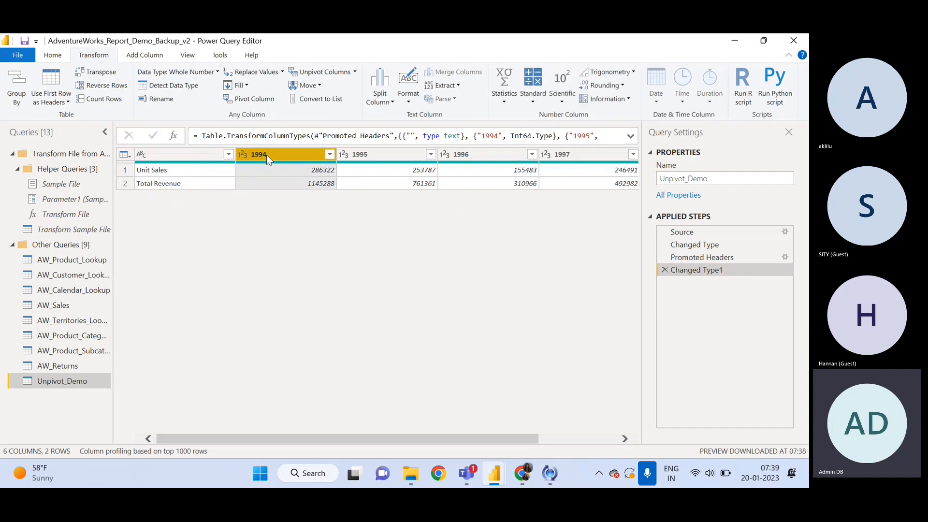
left_click(376, 153, "ctrl")
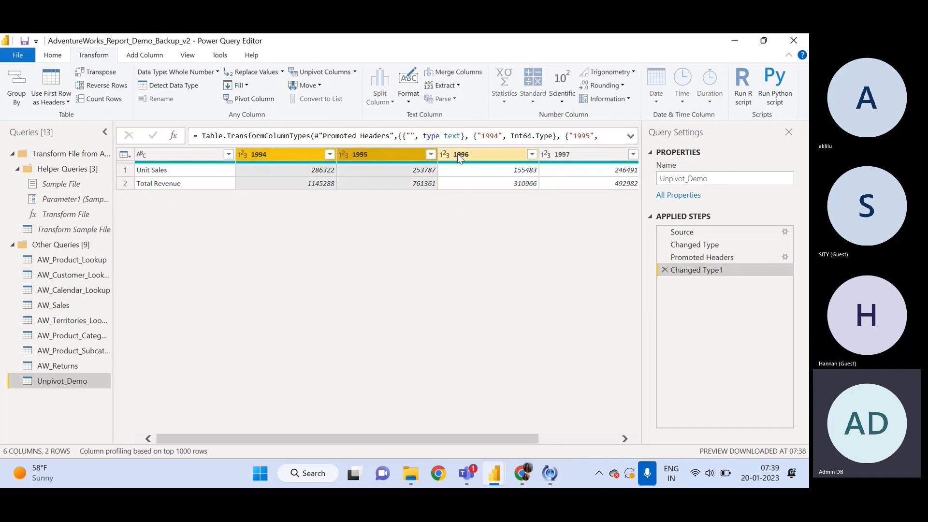
left_click(507, 154, "ctrl")
left_click(560, 154, "ctrl")
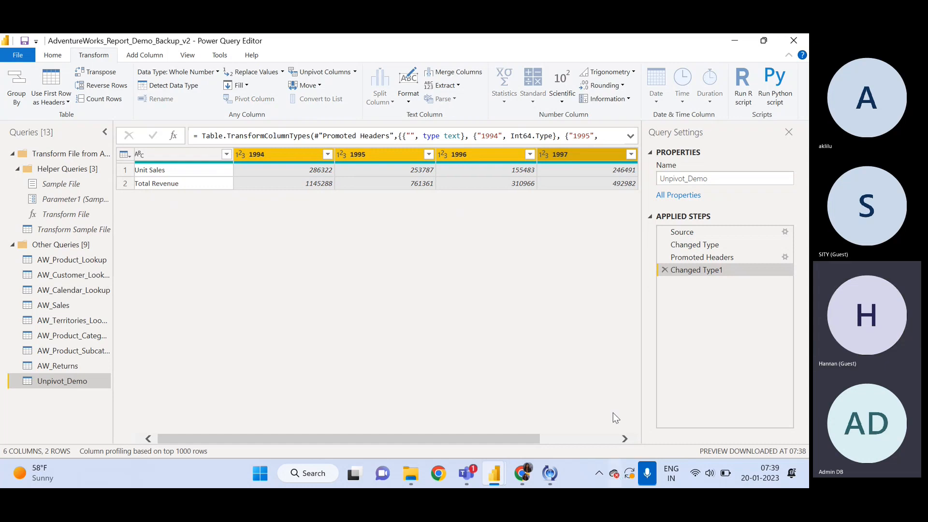
left_click(624, 439)
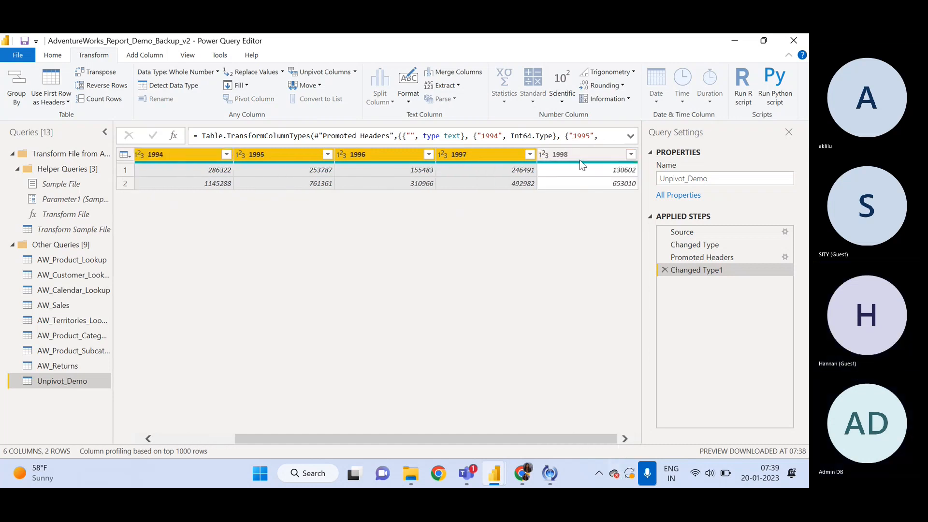
left_click(579, 159, "ctrl")
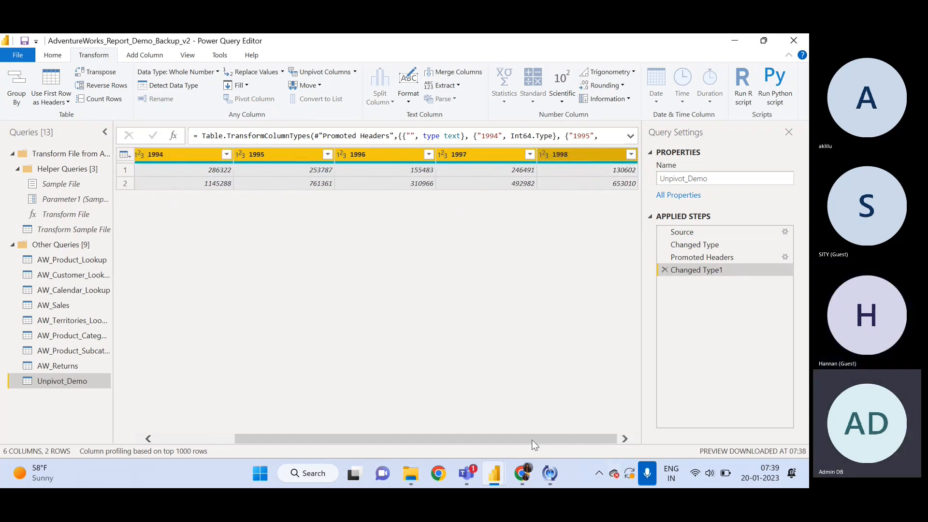
left_click_drag(532, 438, 367, 430)
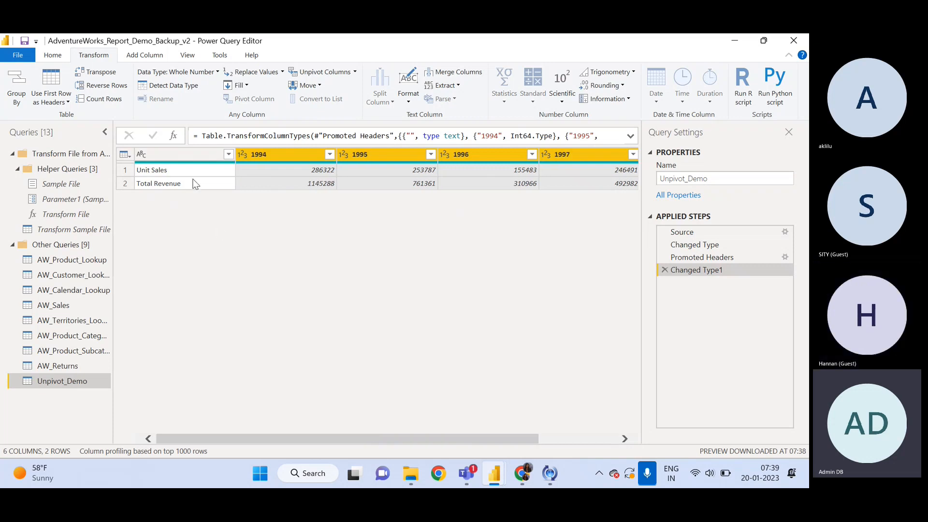
Step: Try pivoting the unnamed first column with 1994 as the values column, and remove that pivot from the applied steps
left_click(180, 156)
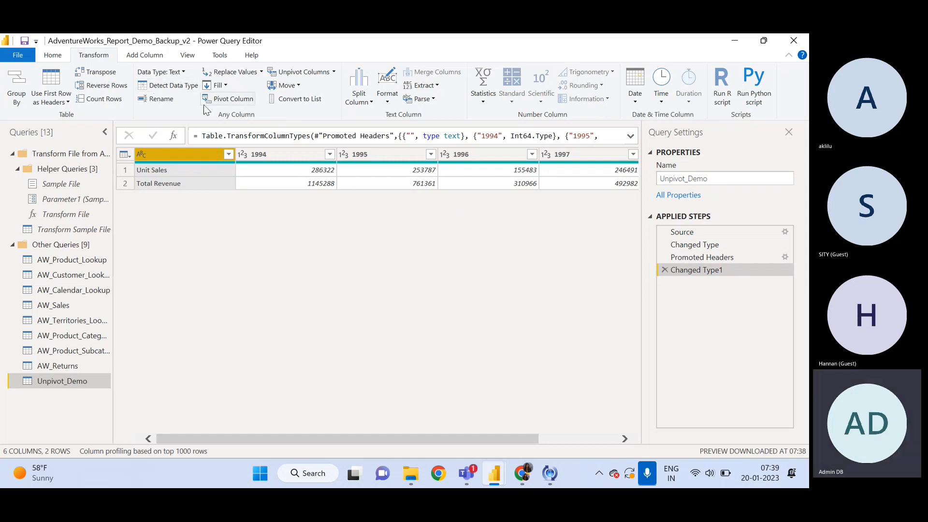
left_click(241, 98)
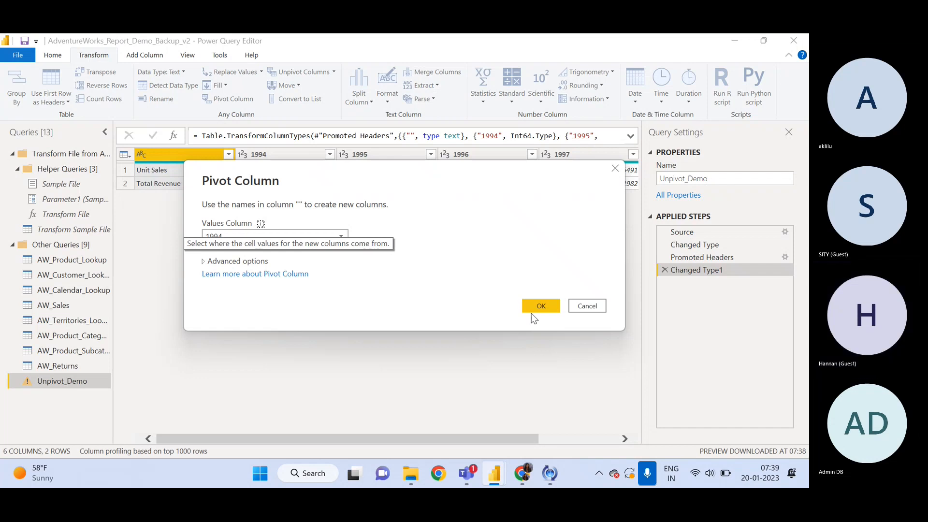
left_click(541, 305)
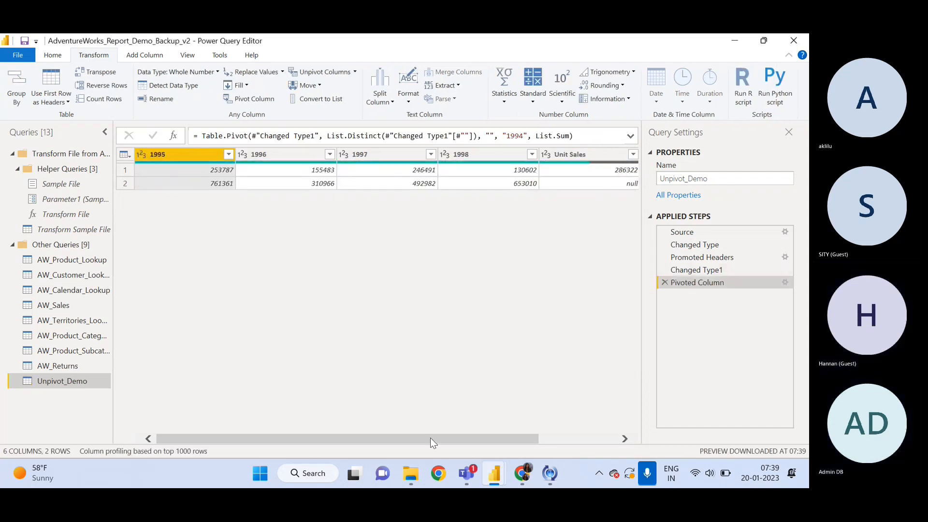
left_click_drag(385, 442, 309, 412)
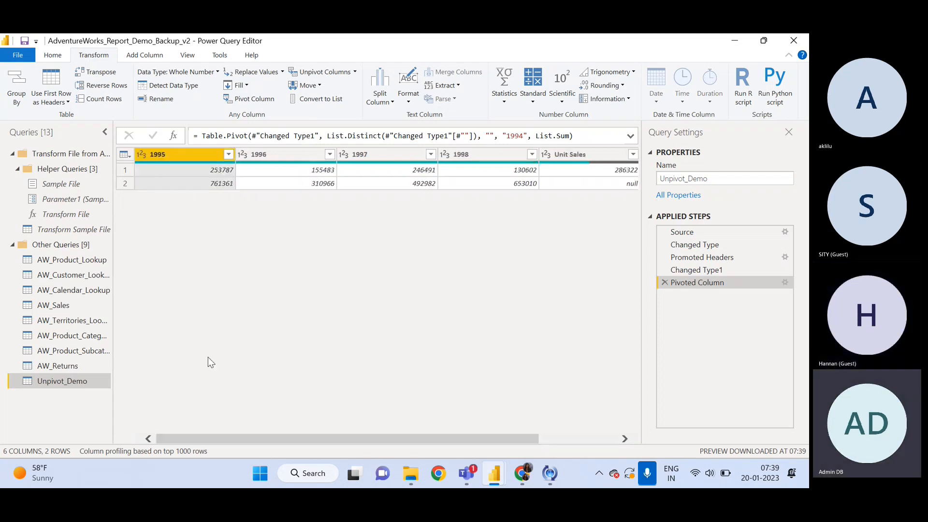
left_click(665, 282)
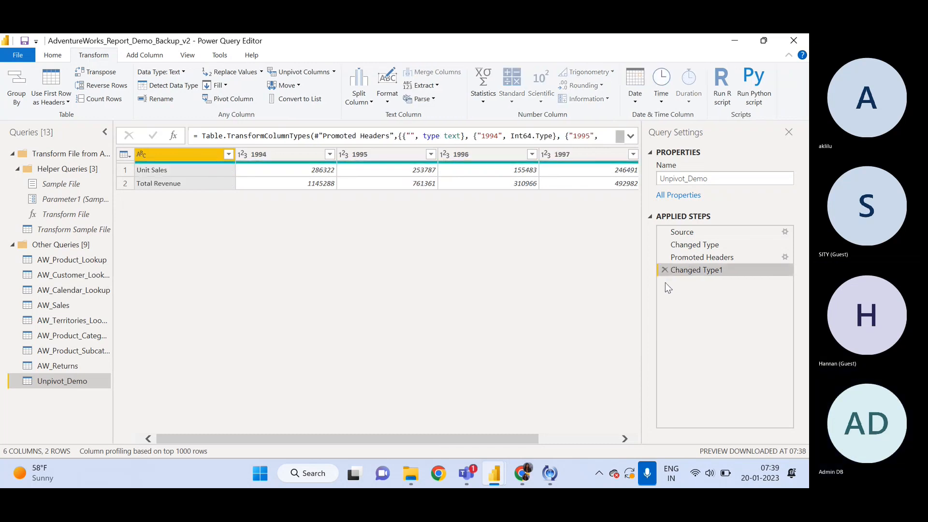
left_click(227, 99)
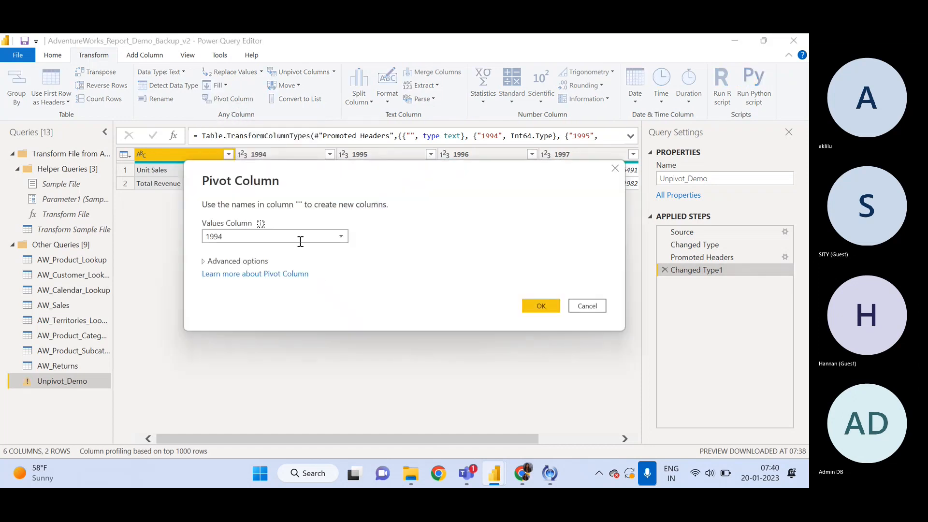
left_click(297, 237)
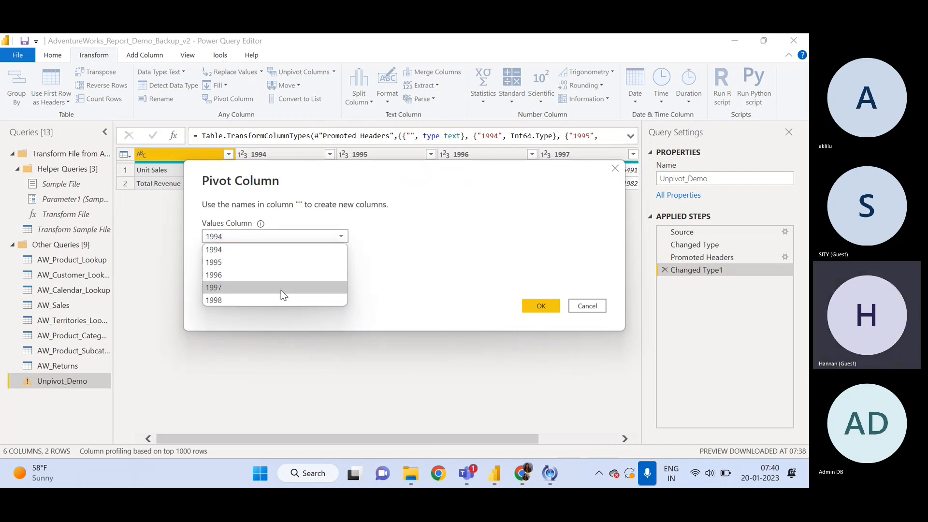
left_click(337, 238)
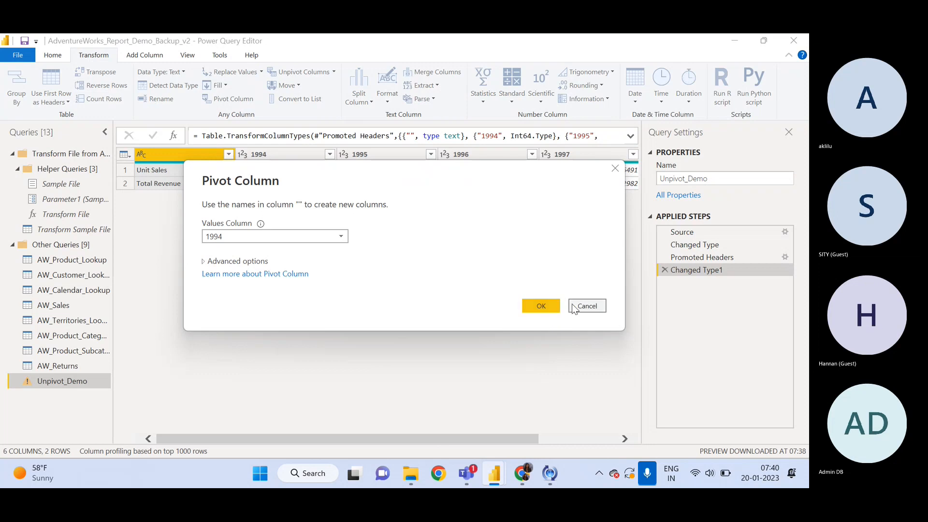
left_click(587, 306)
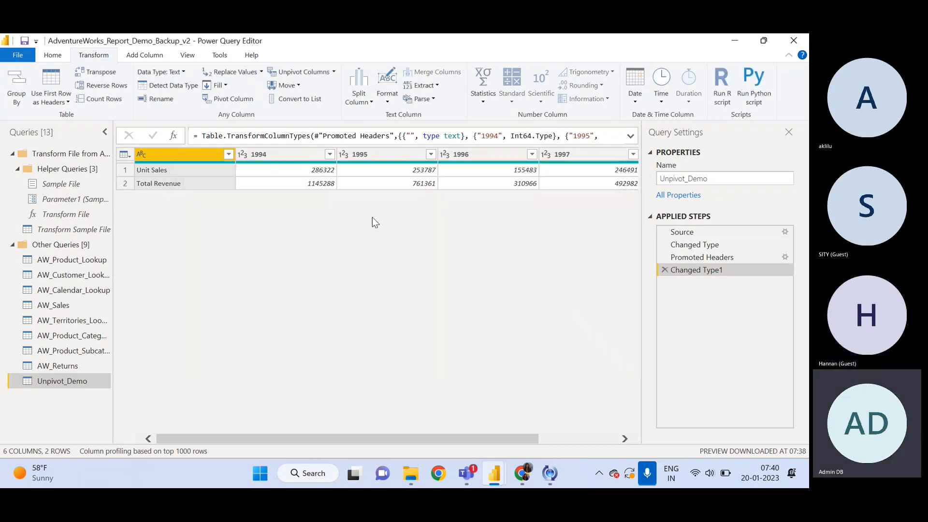
Step: Unpivot the year columns 1994 through 1998 in the Unpivot_Demo query
left_click(286, 155)
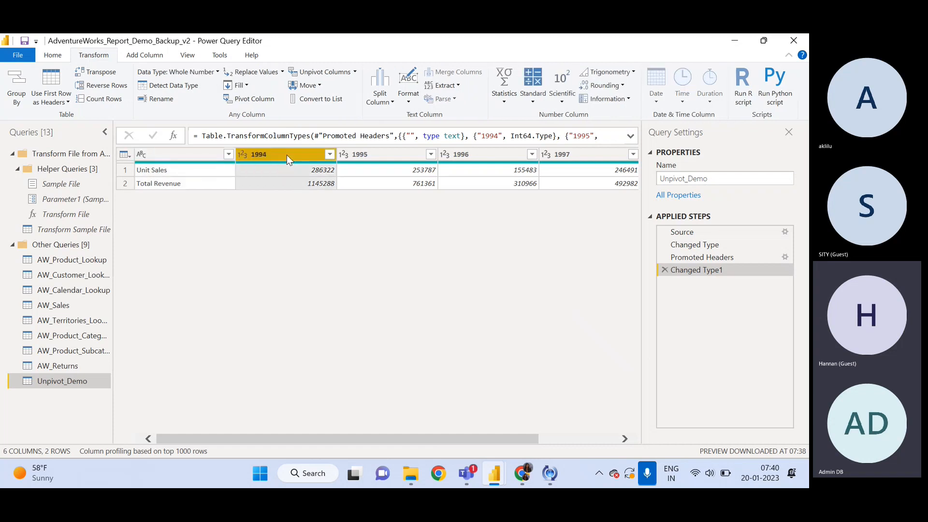
left_click(386, 157, "ctrl")
left_click(459, 158, "ctrl")
left_click(561, 158, "ctrl")
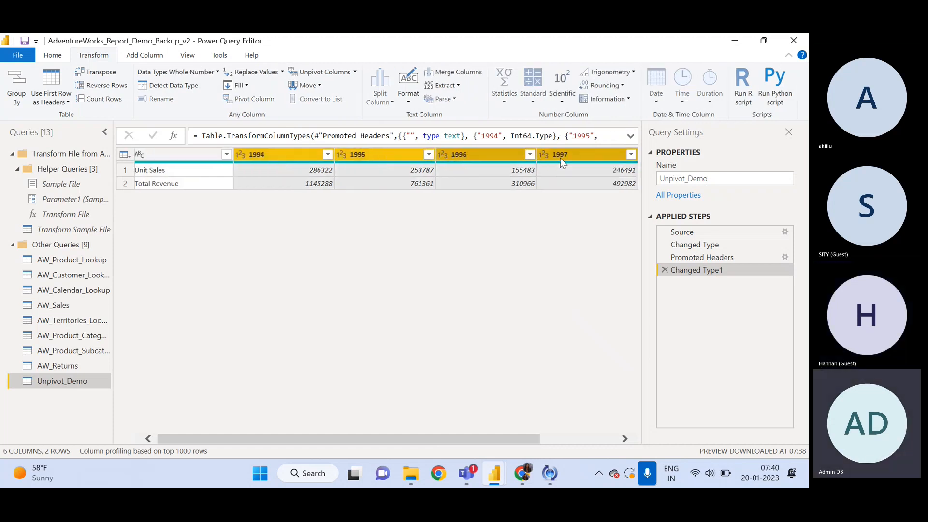
left_click(614, 437)
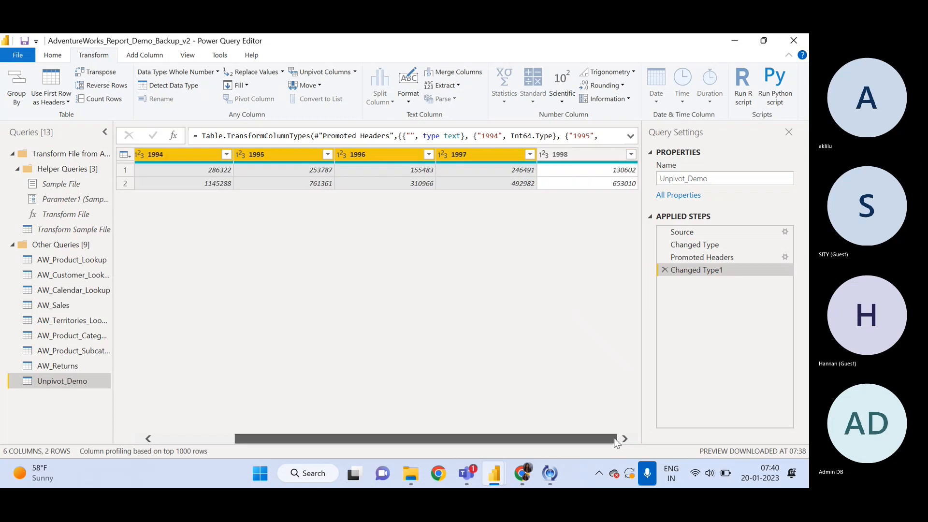
left_click(572, 154, "ctrl")
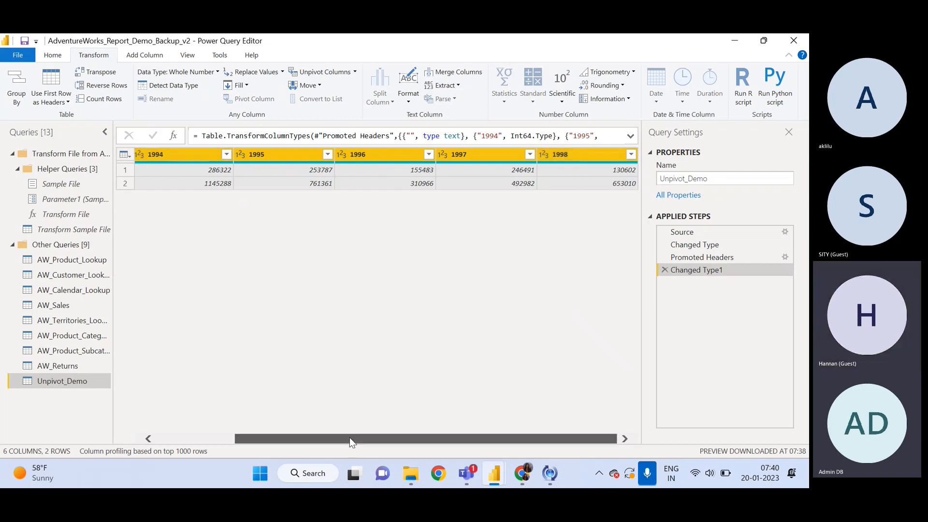
left_click_drag(350, 436, 271, 438)
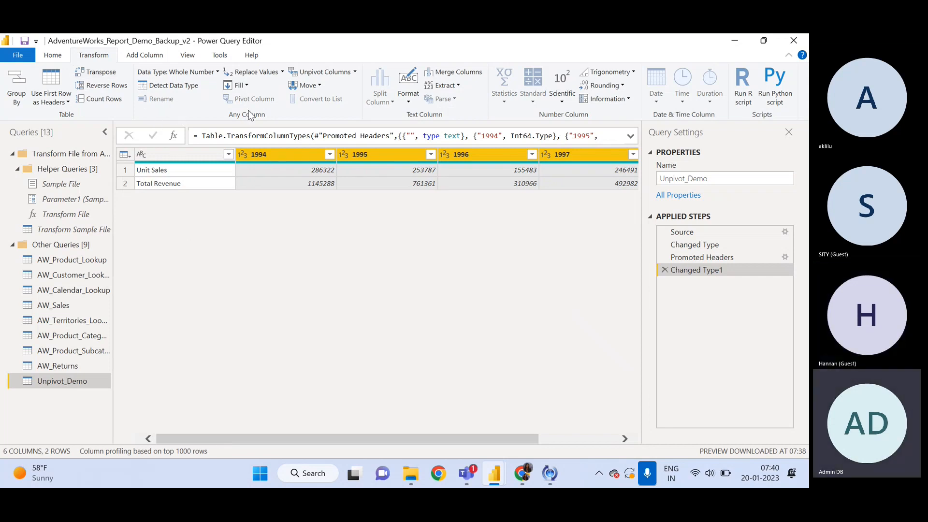
left_click(318, 71)
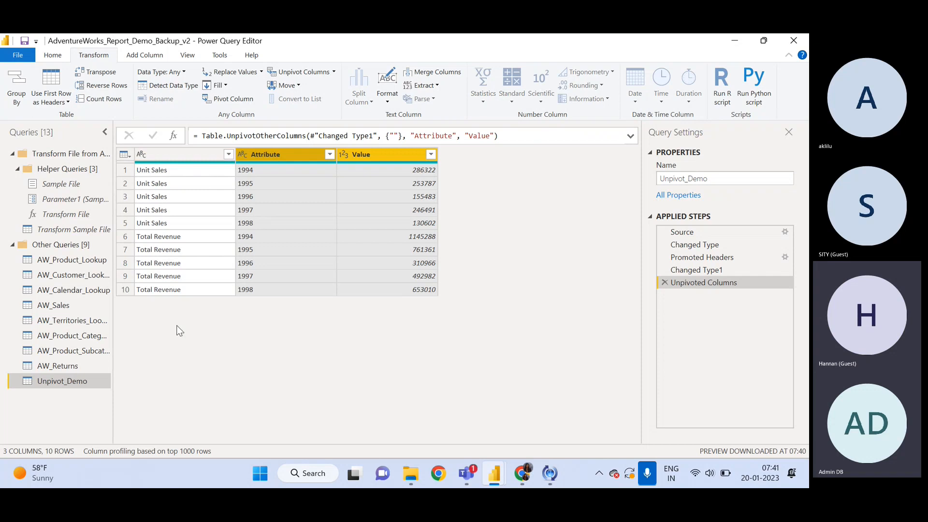
Step: Try pivoting the unnamed first column with Attribute as the values column, and remove that pivot from the applied steps
left_click(184, 154)
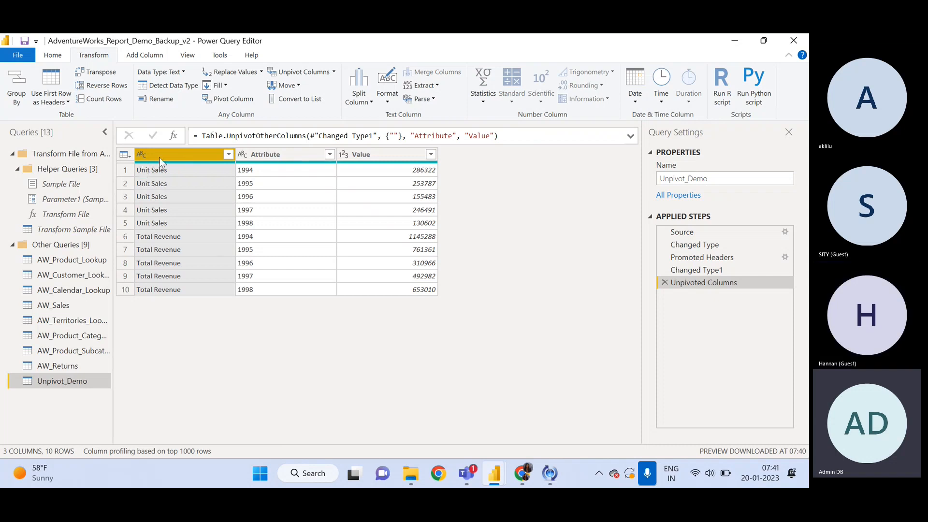
left_click(227, 99)
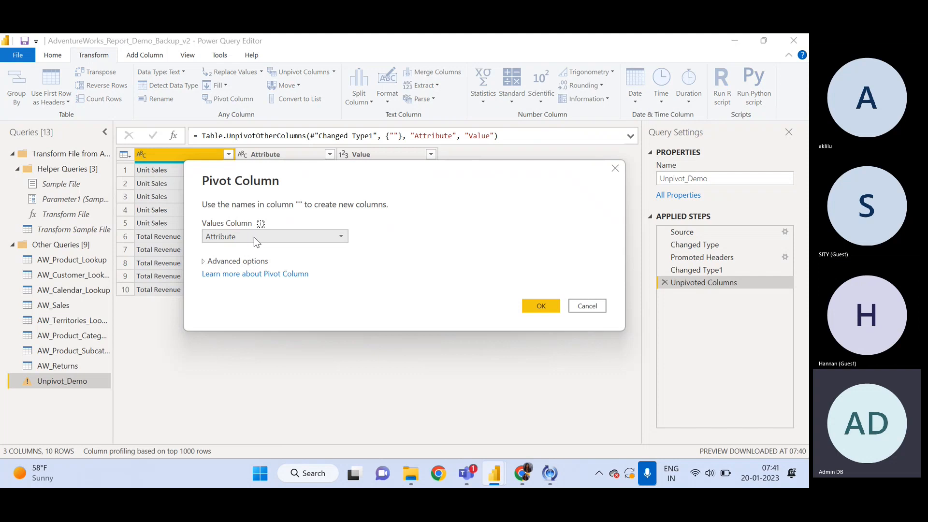
left_click(533, 306)
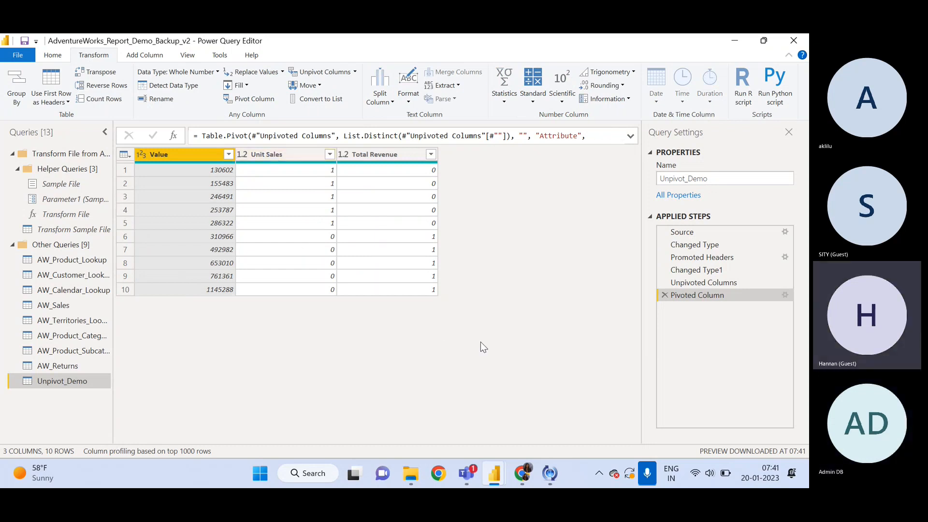
left_click(664, 296)
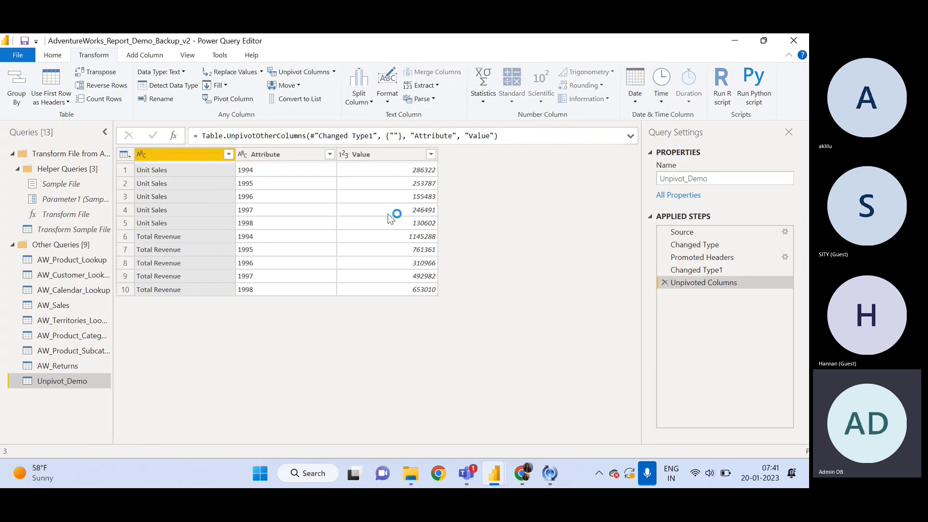
Step: Pivot the unnamed first column of Unit Sales and Total Revenue labels, using Value as the values column
left_click(228, 99)
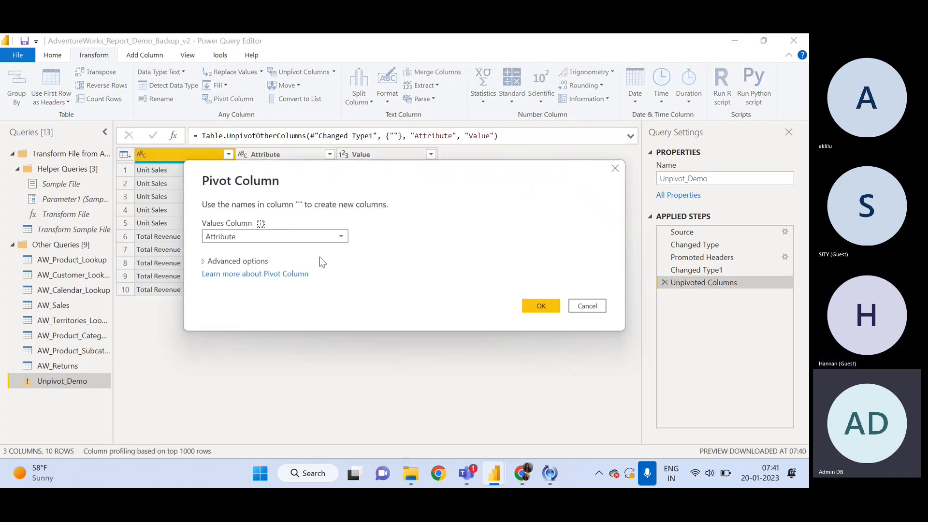
left_click(342, 236)
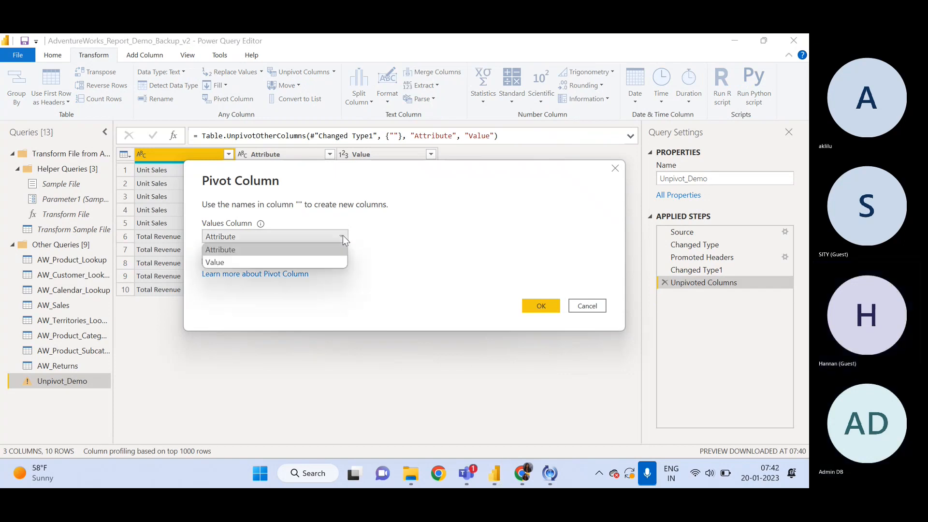
left_click(285, 265)
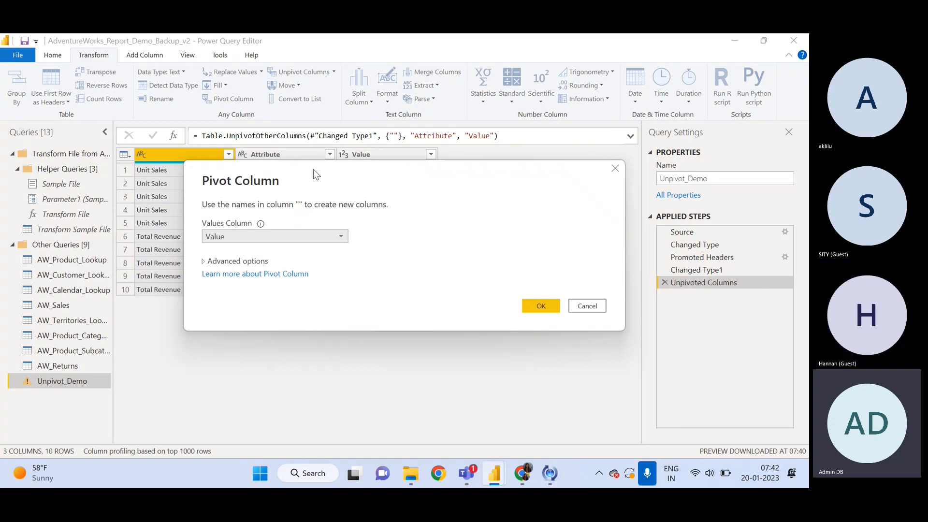
left_click_drag(313, 177, 309, 309)
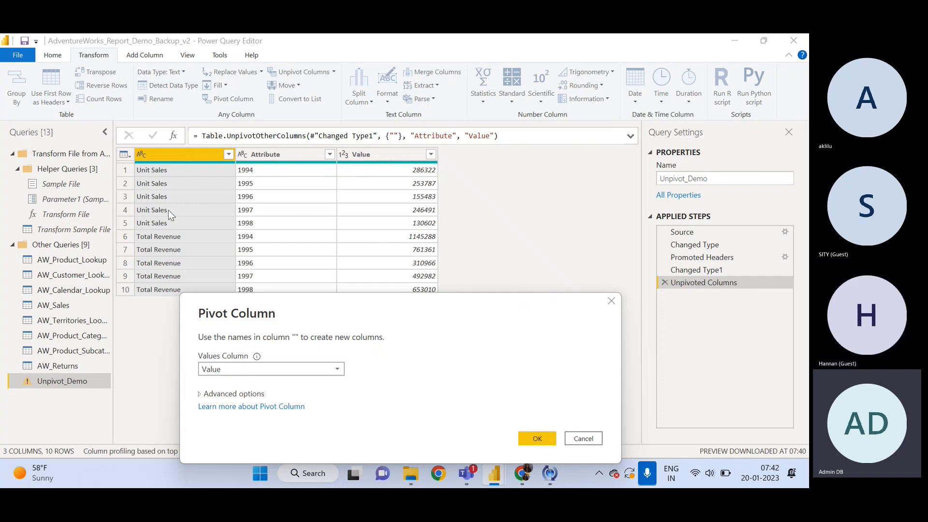
left_click(277, 369)
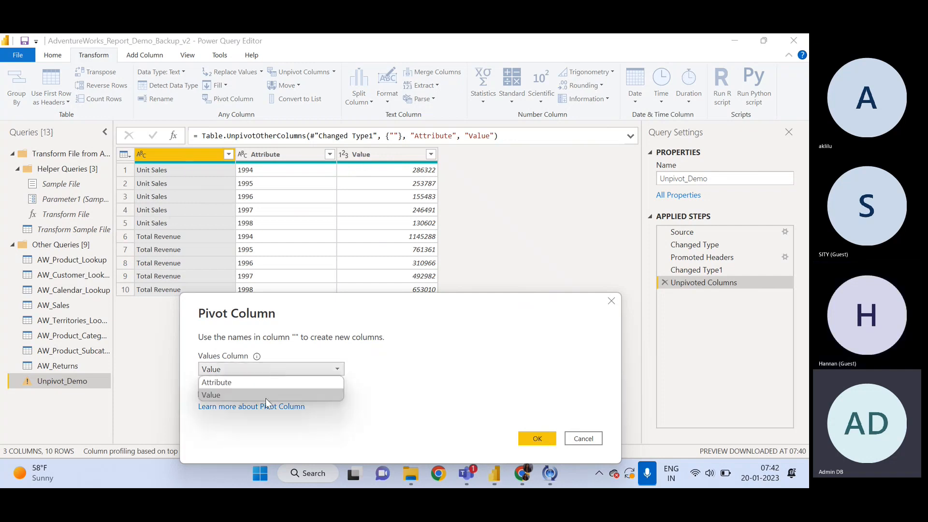
left_click(227, 395)
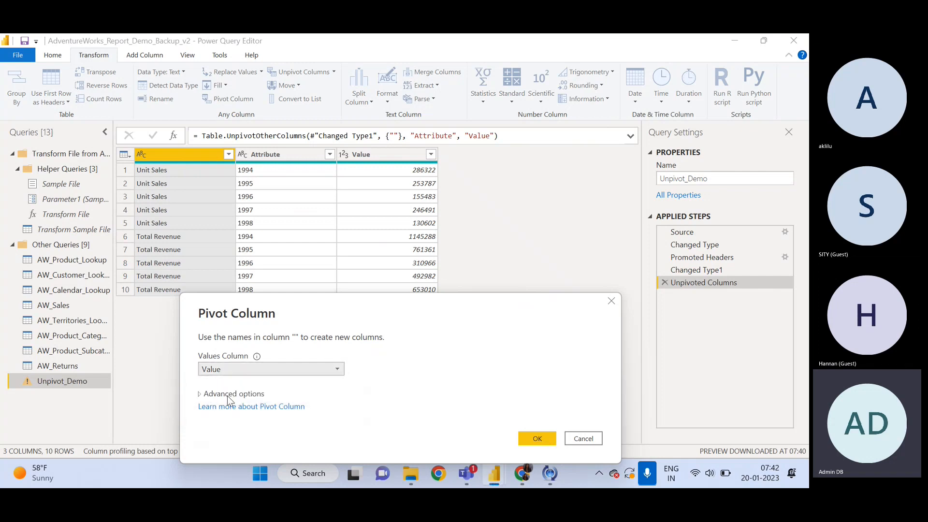
left_click(541, 440)
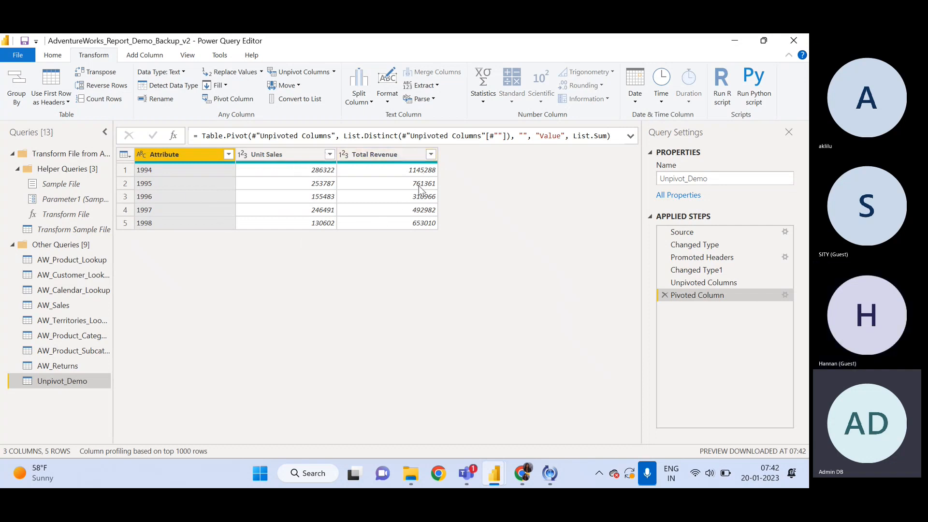
Step: Rename the Attribute column as Year
double_click(162, 156)
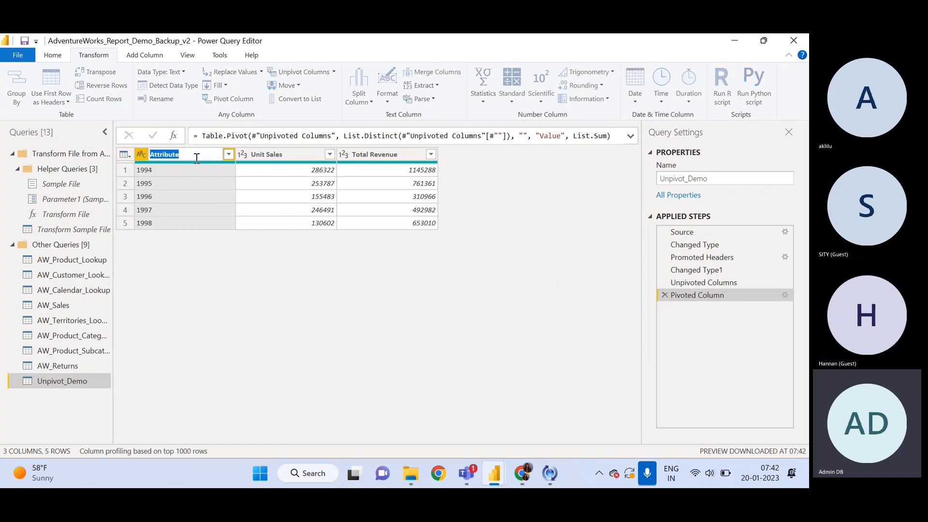
type("Year")
key("Return")
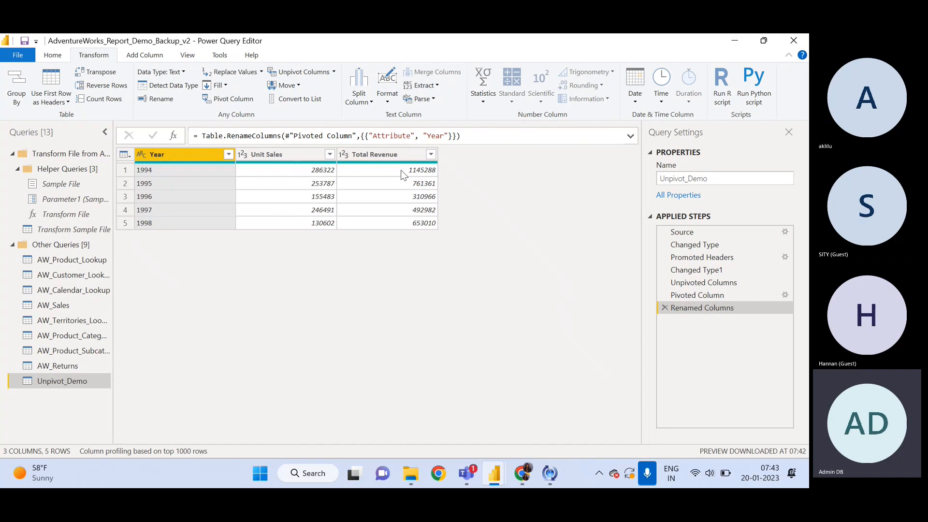
Step: Close the Power Query Editor and apply the pending query changes to load Unpivot_Demo into the report
left_click(802, 41)
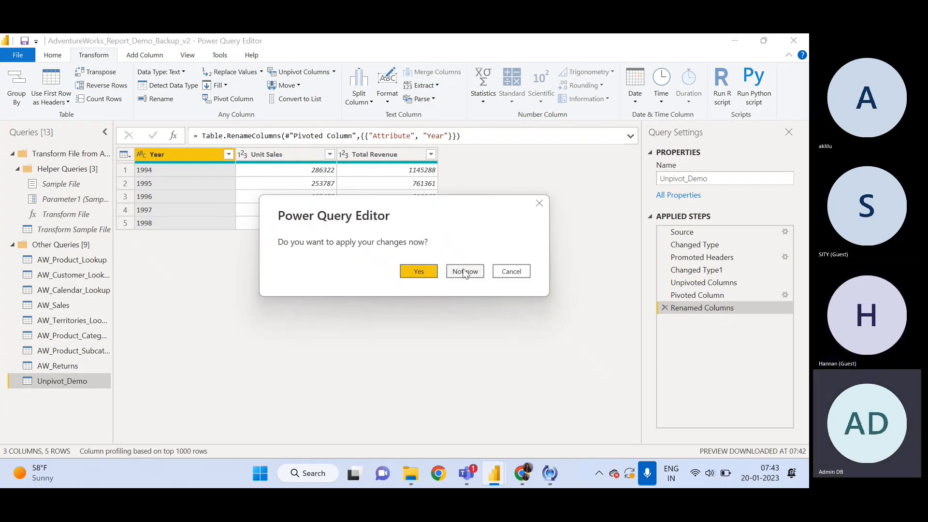
left_click(416, 272)
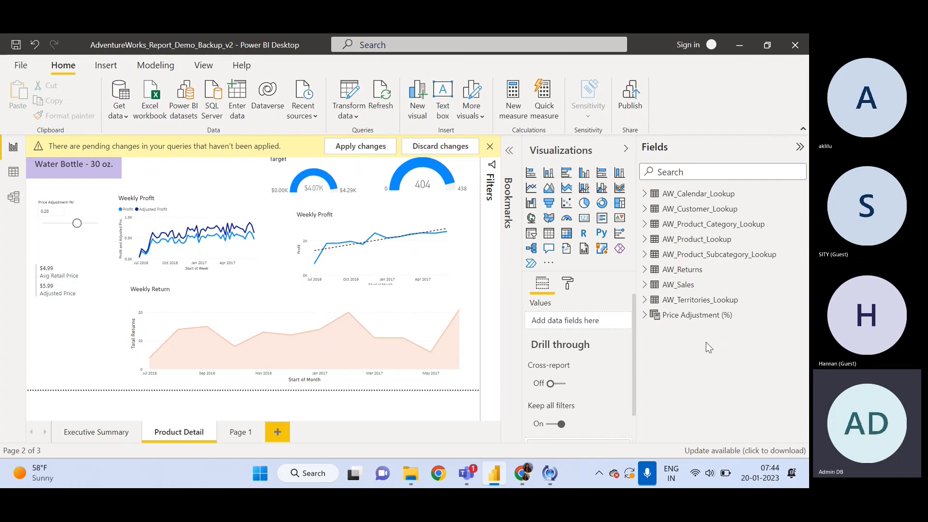
left_click(361, 147)
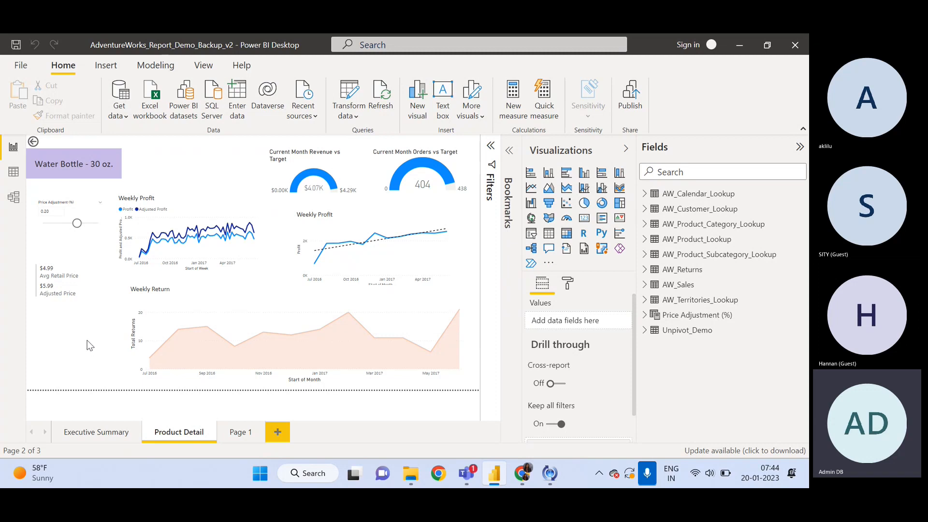
Step: Review the common data sources and the full list of available data connectors without connecting to any
left_click(127, 116)
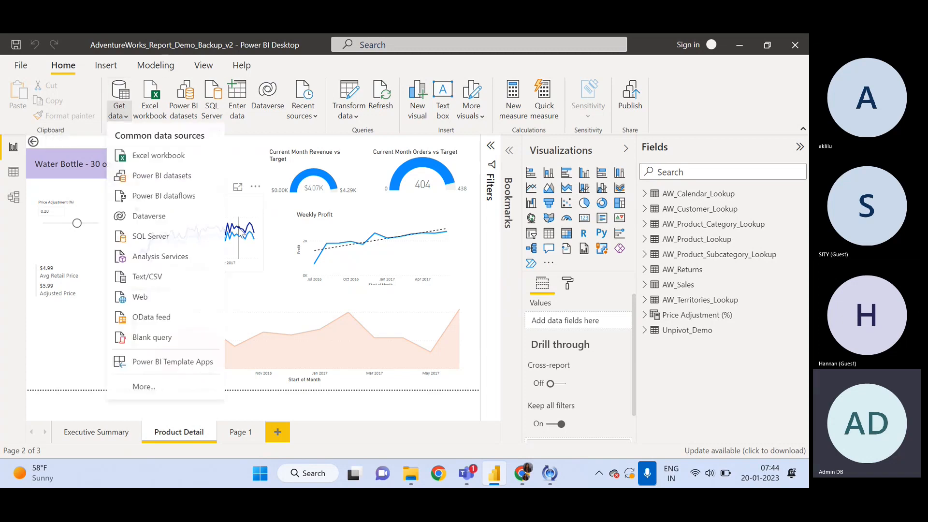
left_click(733, 372)
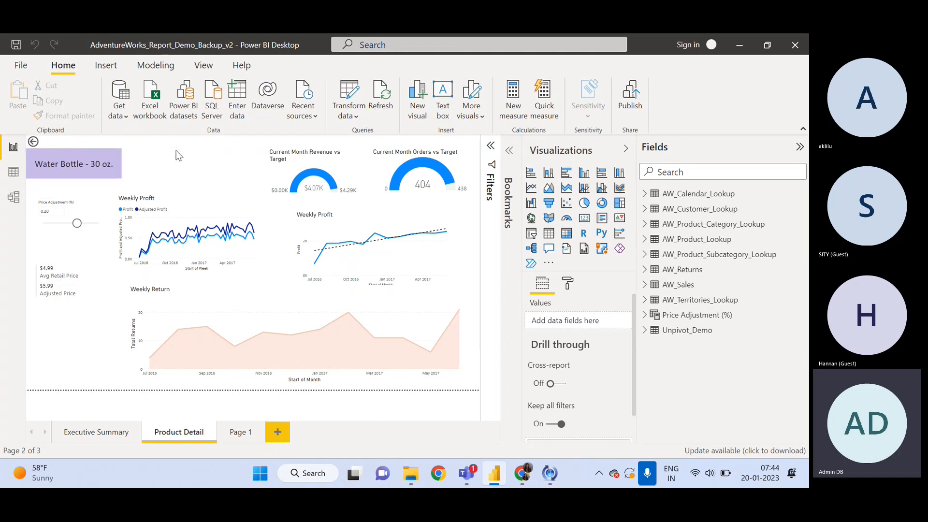
left_click(124, 118)
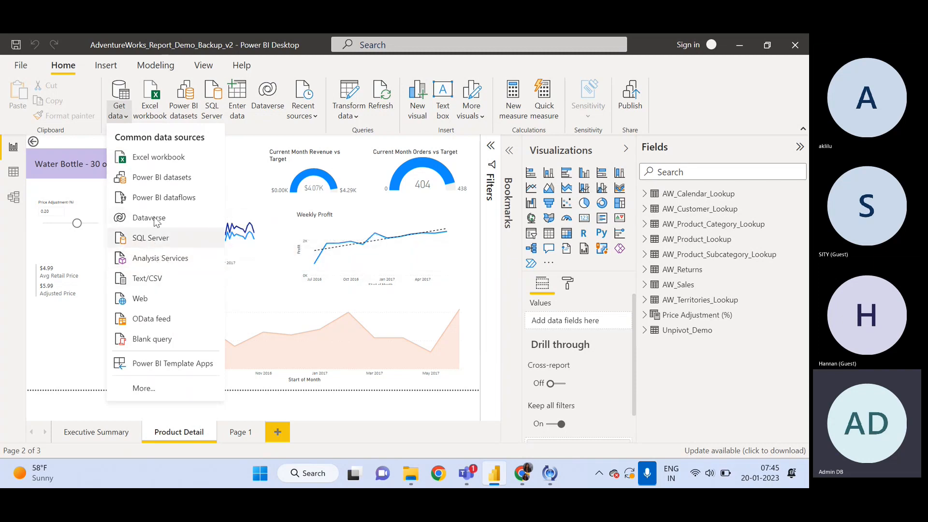
left_click(155, 390)
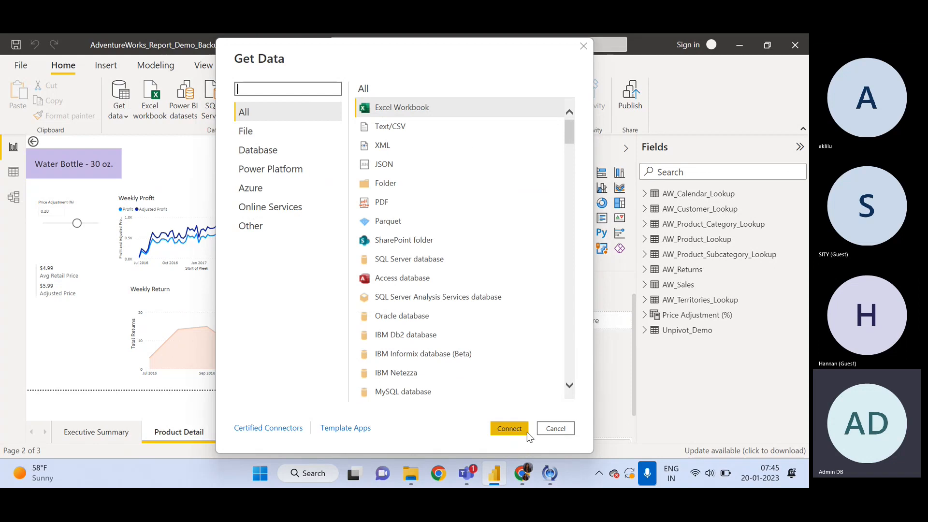
left_click(551, 429)
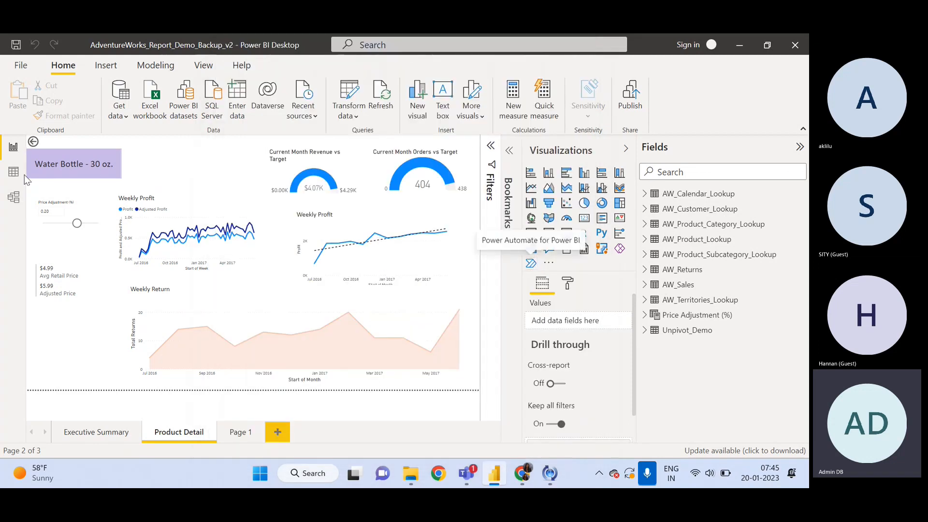
Step: Examine the table relationships in the data model, and return to the Product Detail report page to inspect the Weekly Profit trend chart
left_click(13, 197)
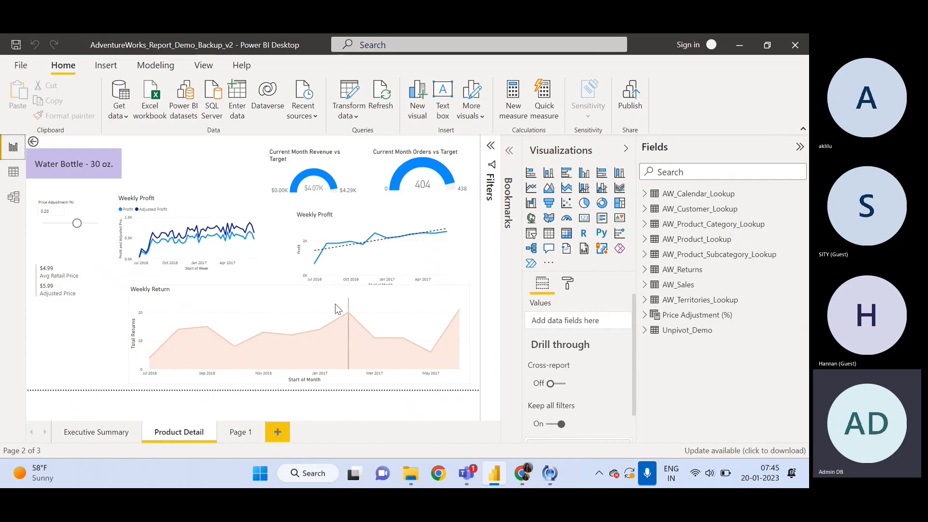
mouse_move(337, 309)
mouse_move(331, 267)
left_click(12, 199)
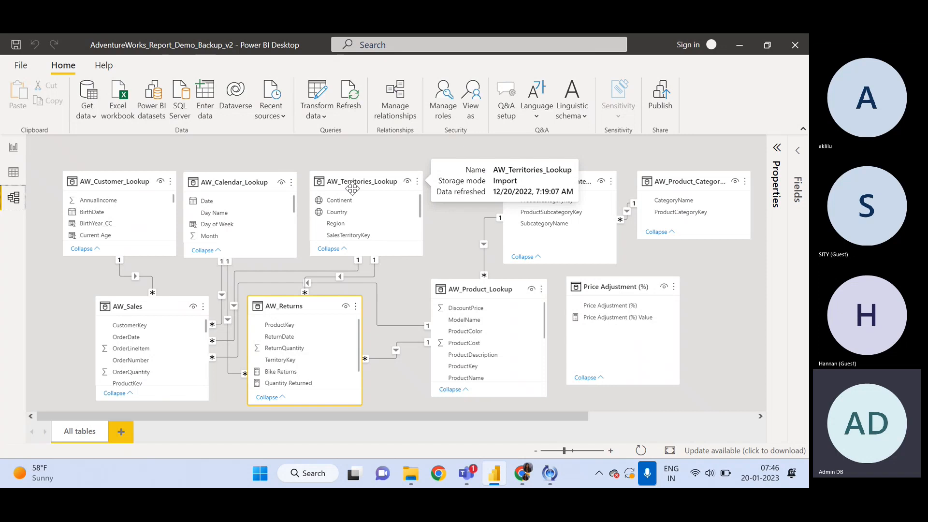
left_click(6, 155)
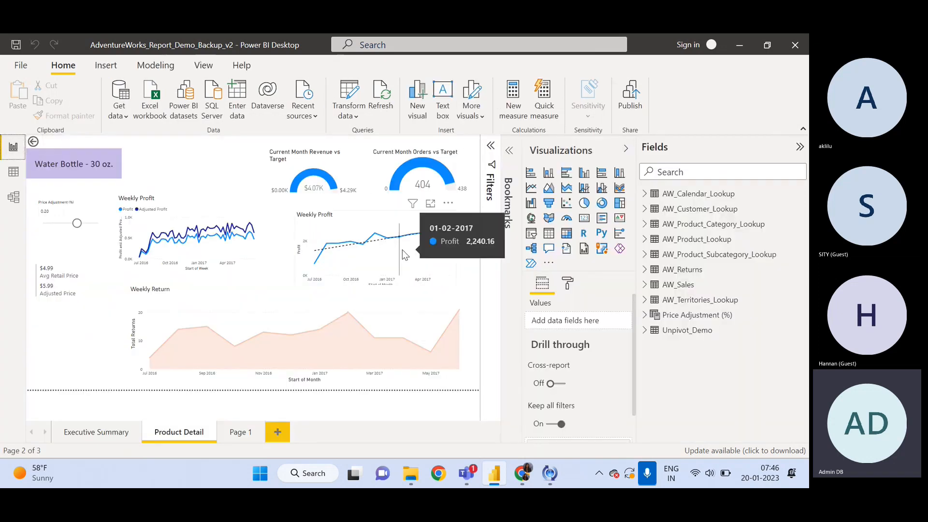
mouse_move(403, 250)
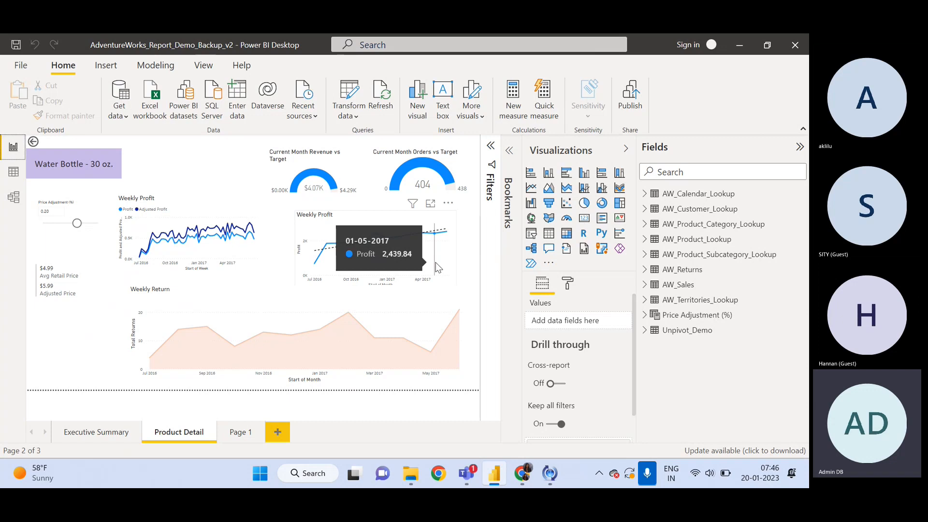
Step: Examine the AW_Calendar_Lookup, AW_Territories_Lookup and AW_Returns tables in the data model, and return to the Product Detail report page
left_click(13, 198)
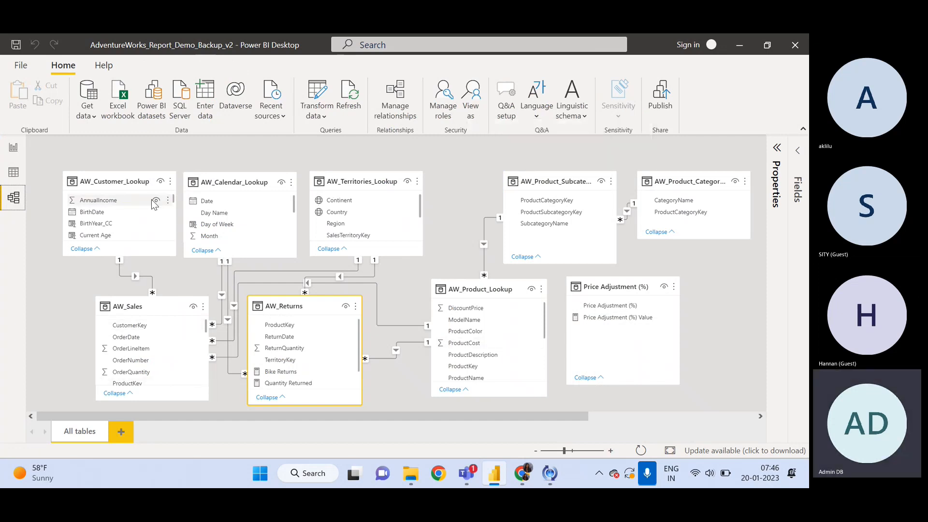
left_click(235, 180)
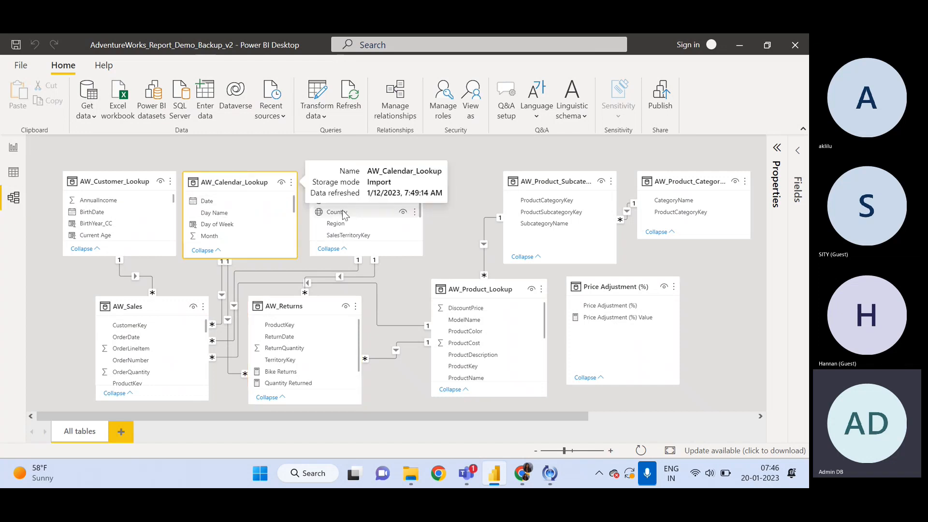
left_click(377, 180)
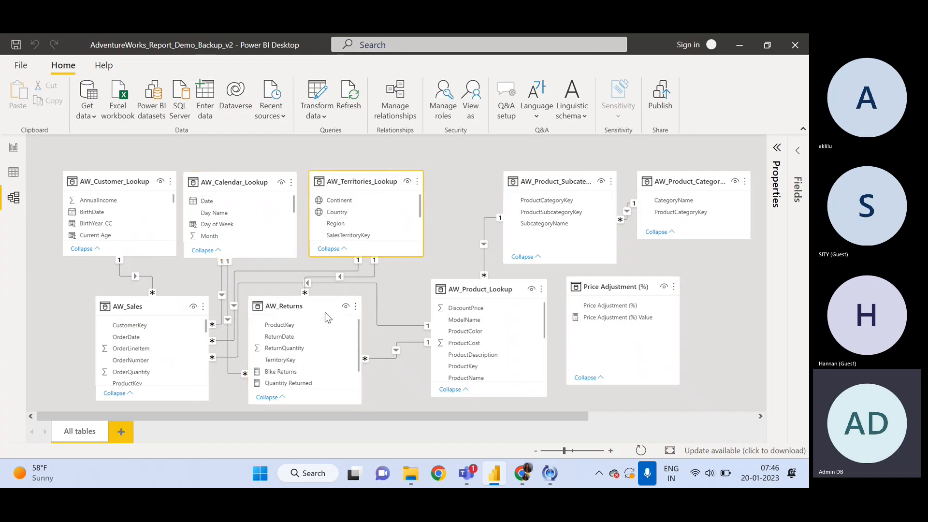
left_click(288, 307)
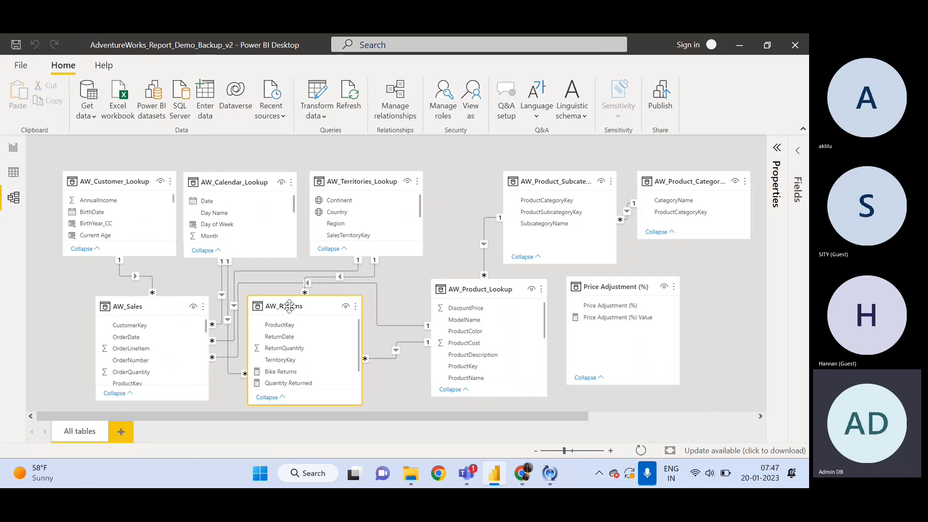
left_click(13, 150)
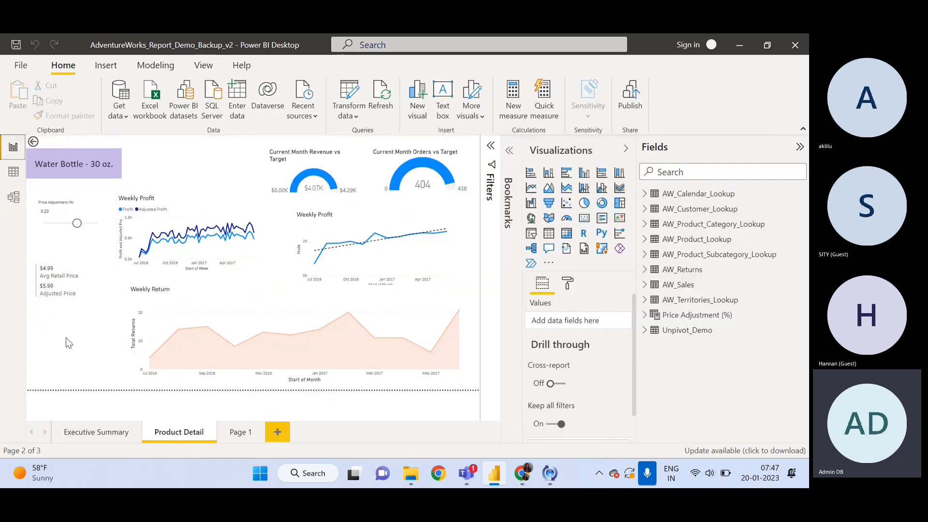
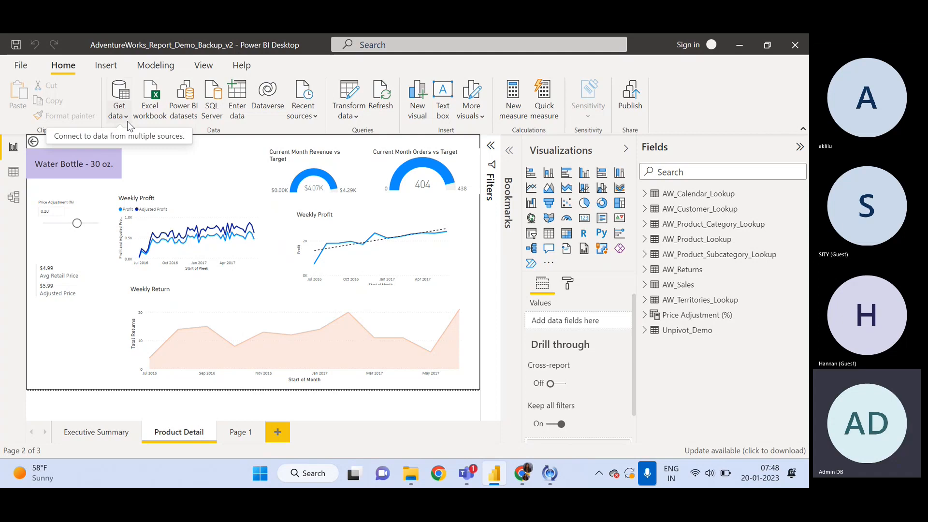
Step: Revisit the data model, and look through the common data sources and the full connector list without connecting to any
left_click(13, 197)
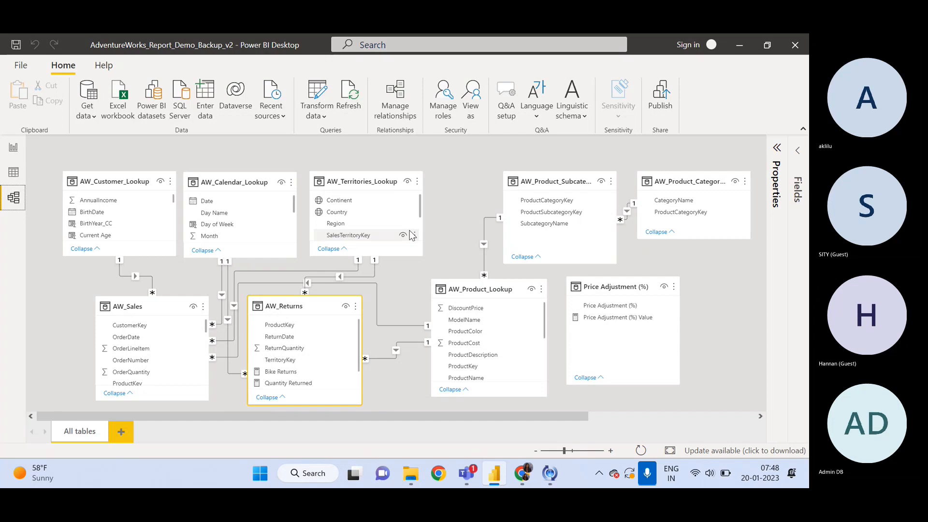
left_click(438, 181)
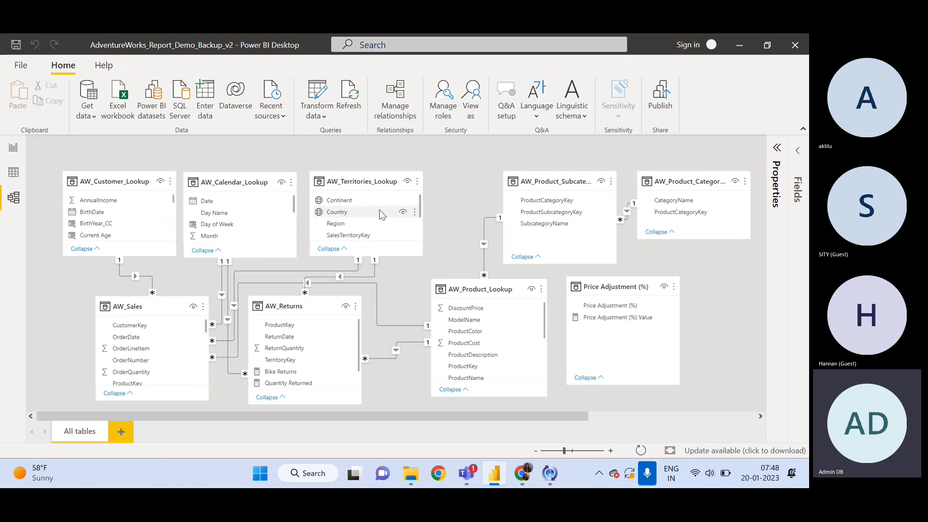
left_click(91, 124)
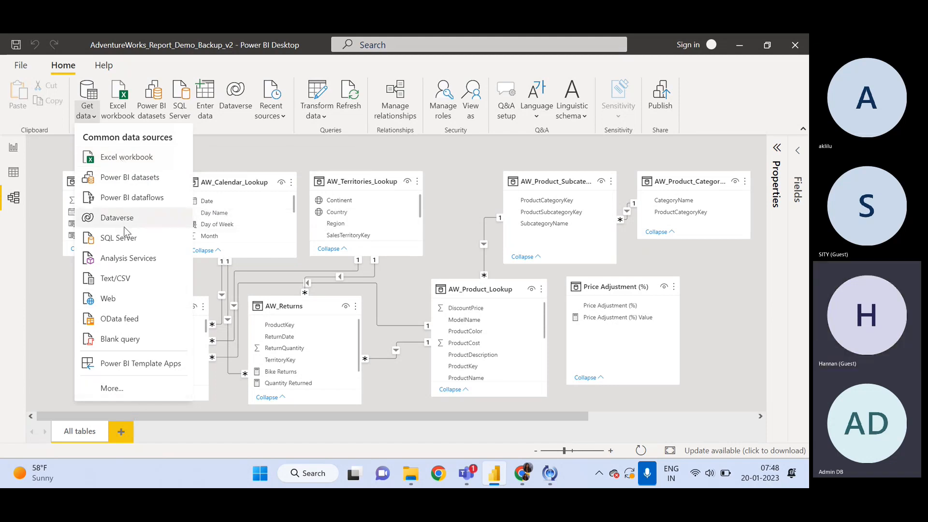
left_click(122, 392)
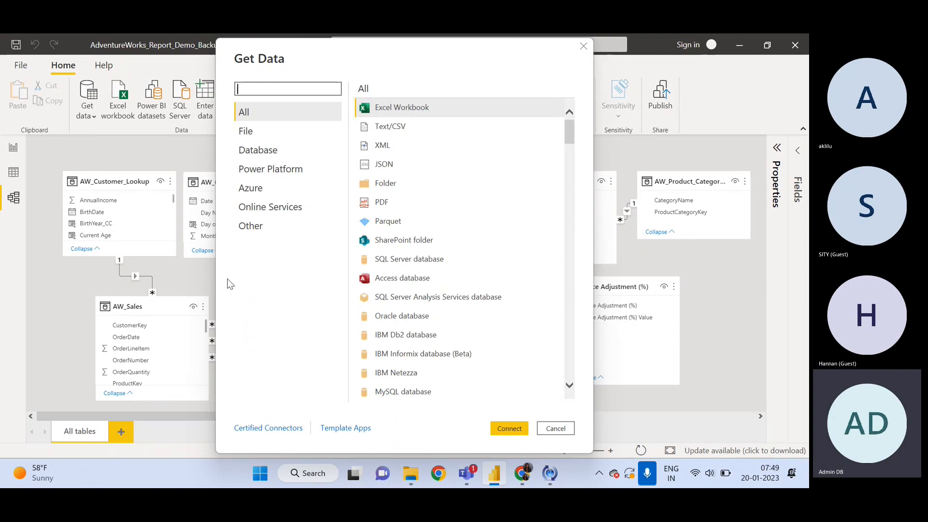
left_click(556, 426)
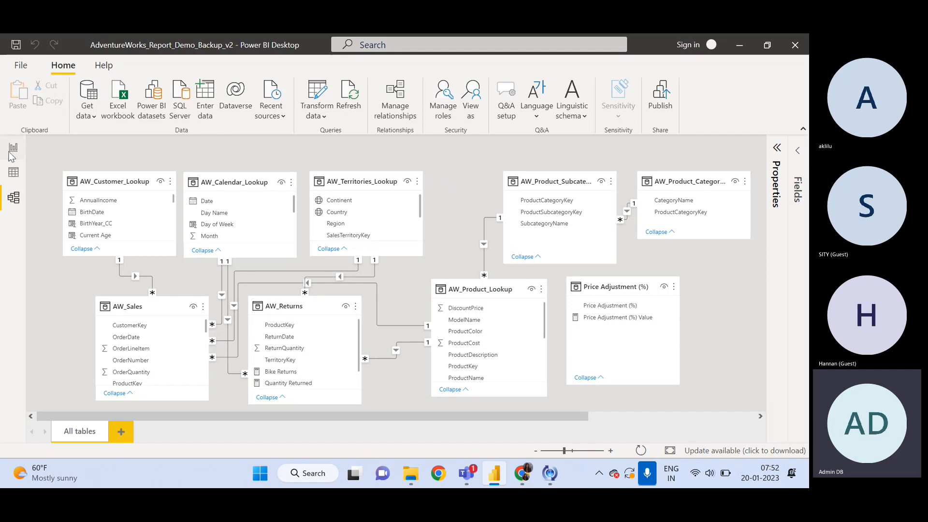
Step: Compare the Product Detail report page with the data model, checking the fields behind the Weekly Profit trend chart
left_click(14, 148)
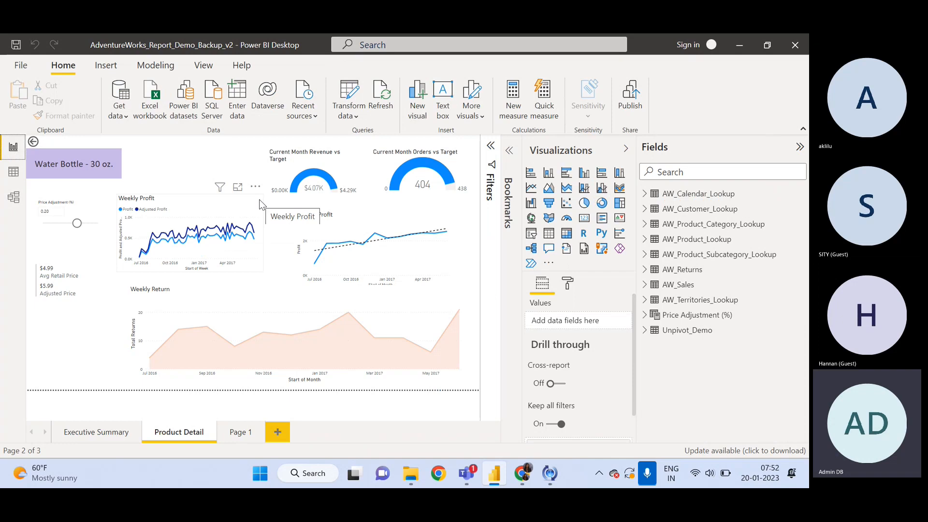
left_click(84, 336)
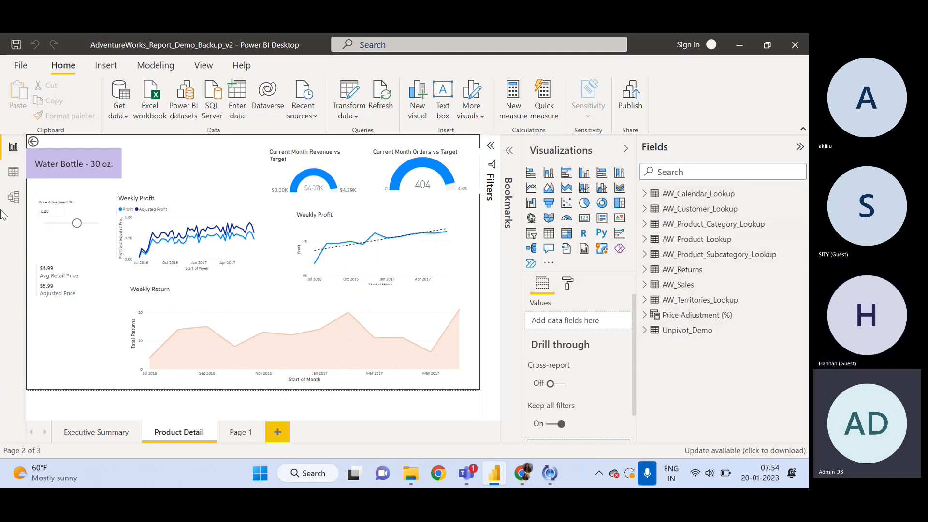
left_click(13, 201)
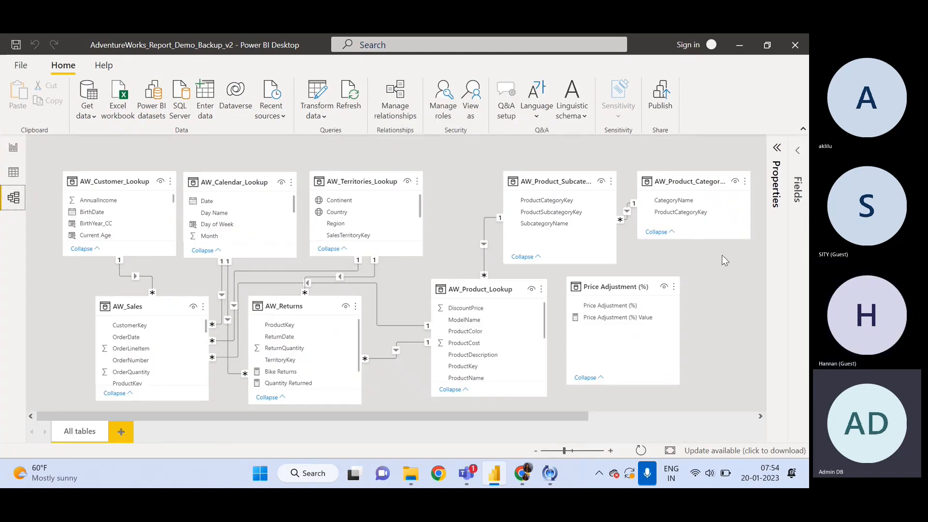
left_click(13, 147)
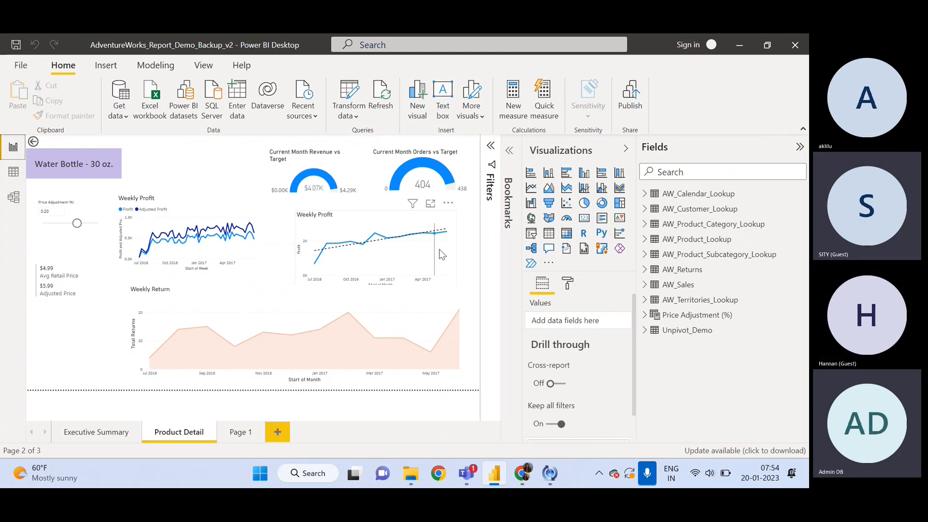
left_click(13, 205)
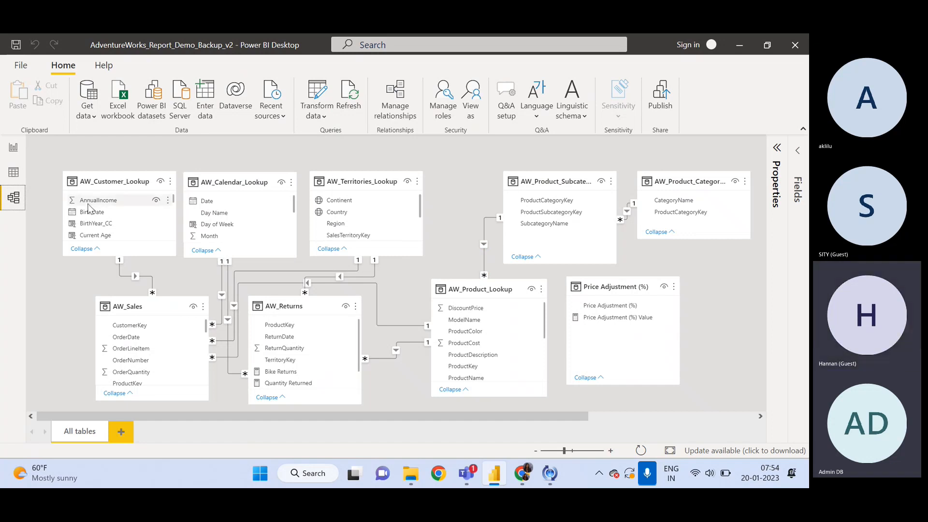
left_click(14, 148)
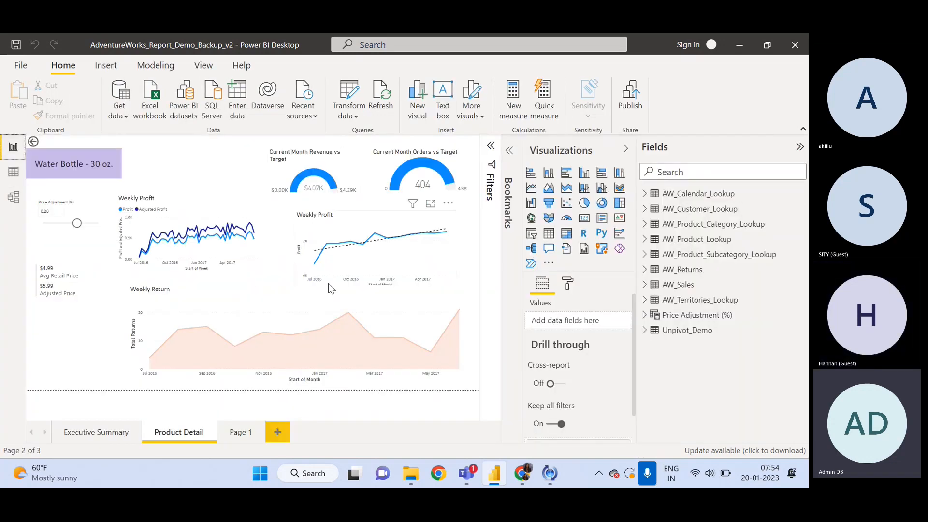
left_click(349, 216)
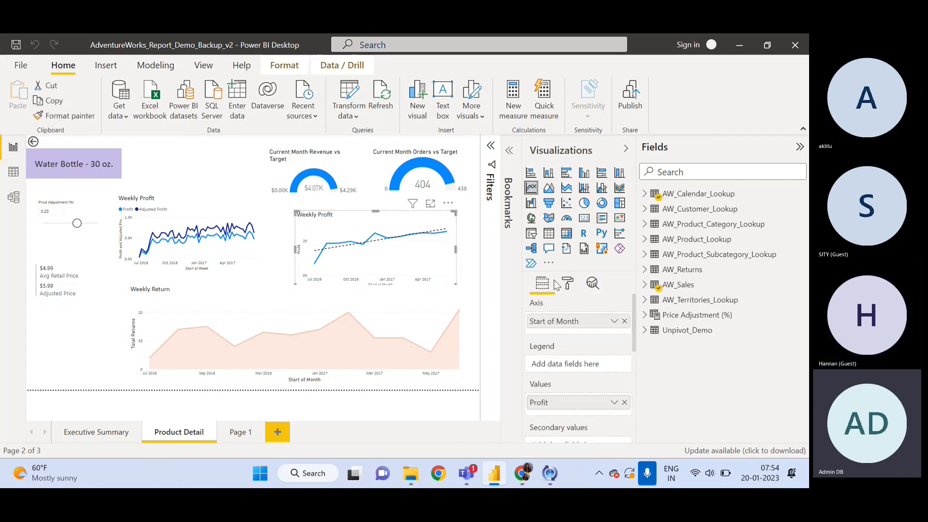
left_click(14, 197)
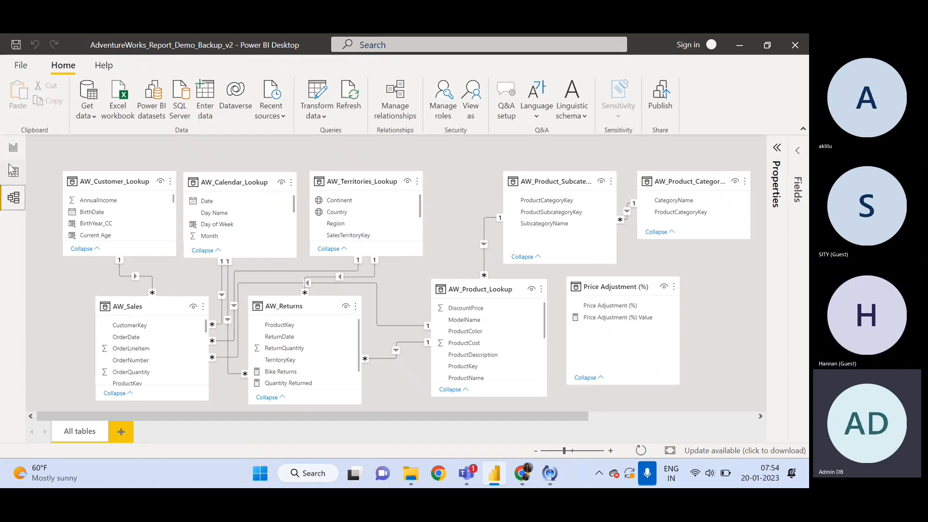
Step: Return to the Product Detail page, deselect the Weekly Profit trend chart and look over the page's visuals
left_click(13, 147)
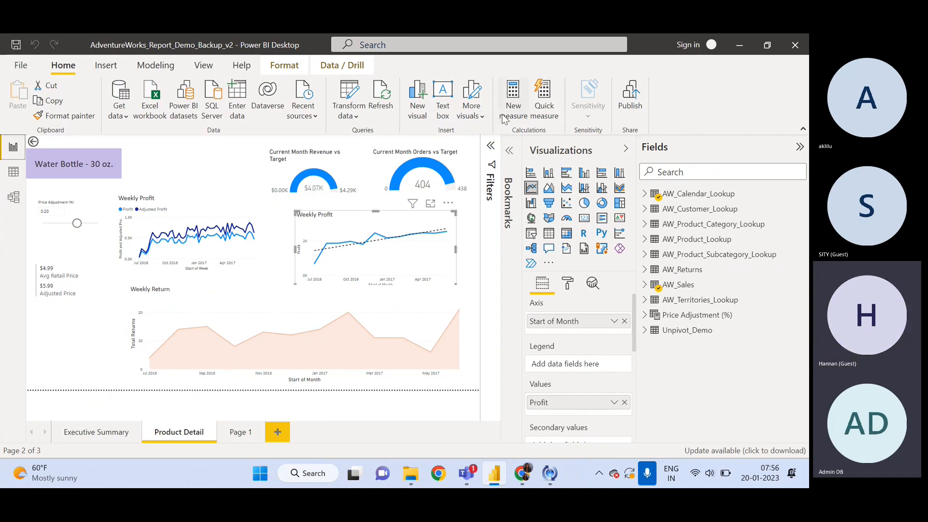
mouse_move(356, 254)
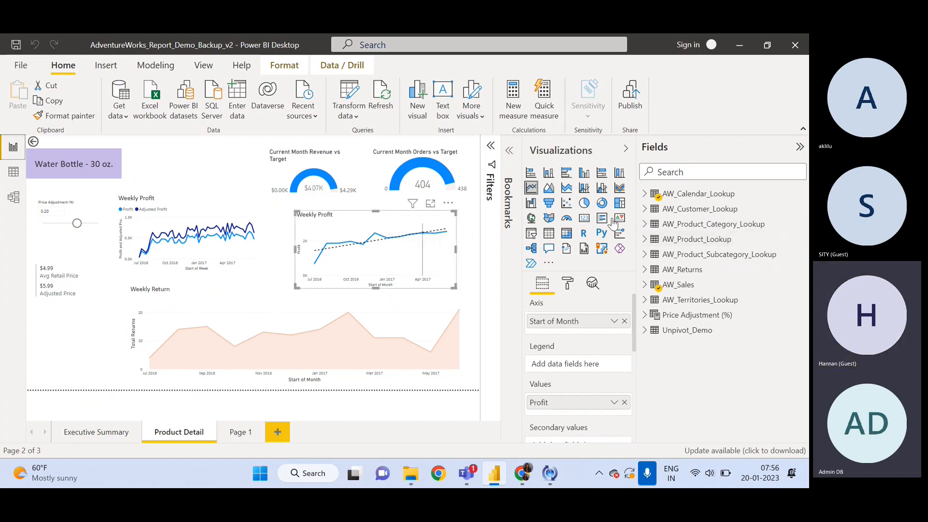
left_click(184, 170)
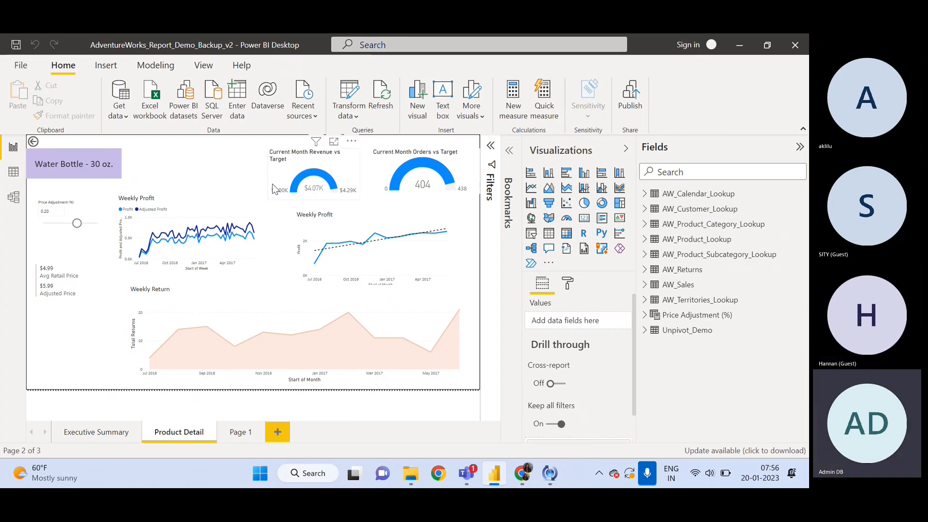
mouse_move(432, 254)
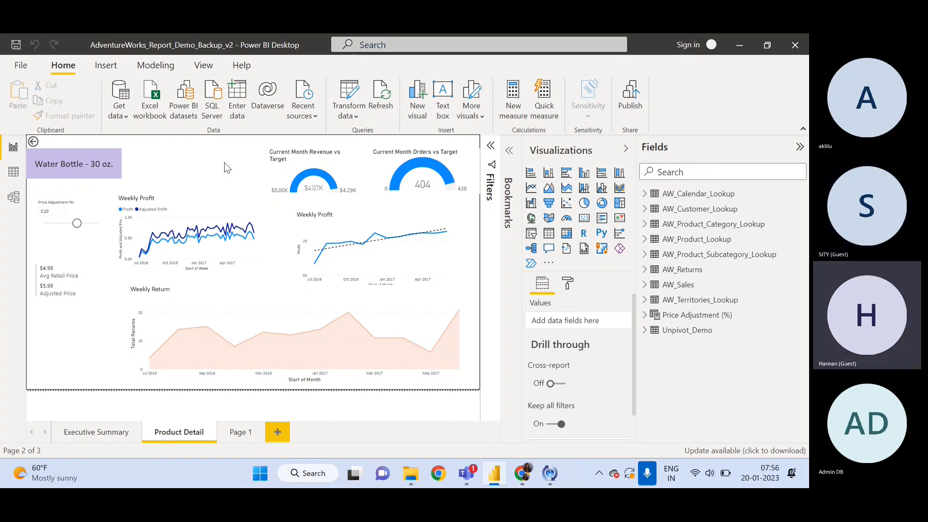
Step: Browse the File and Database categories of available data connectors, and leave without connecting to a source
left_click(120, 113)
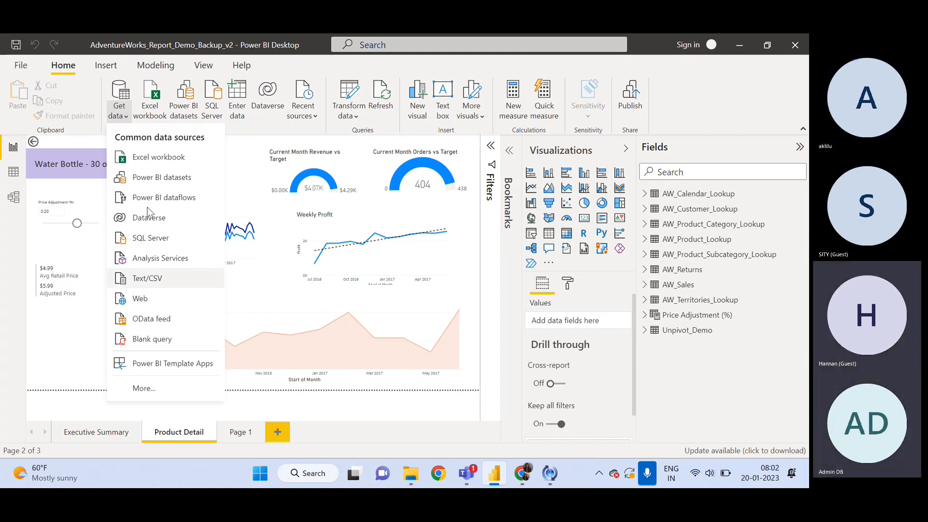
left_click(144, 393)
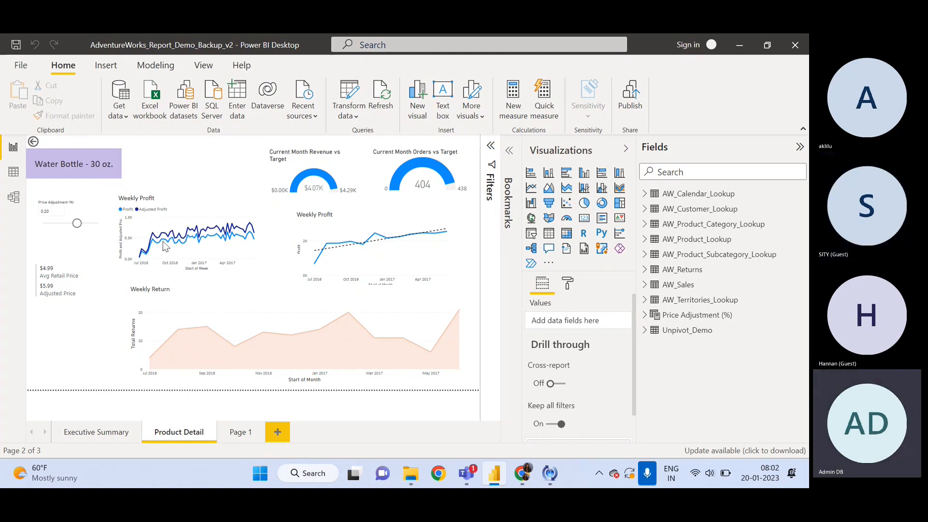
left_click(122, 112)
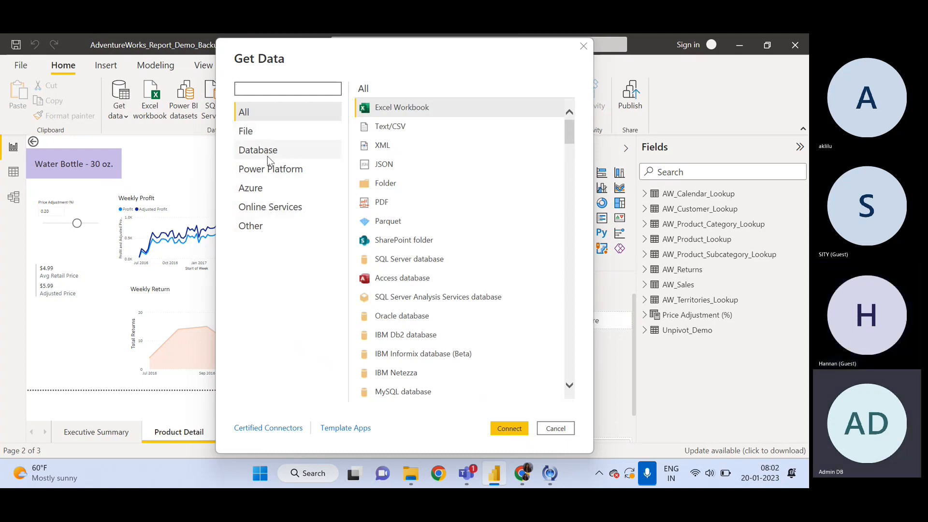
left_click_drag(567, 127, 568, 68)
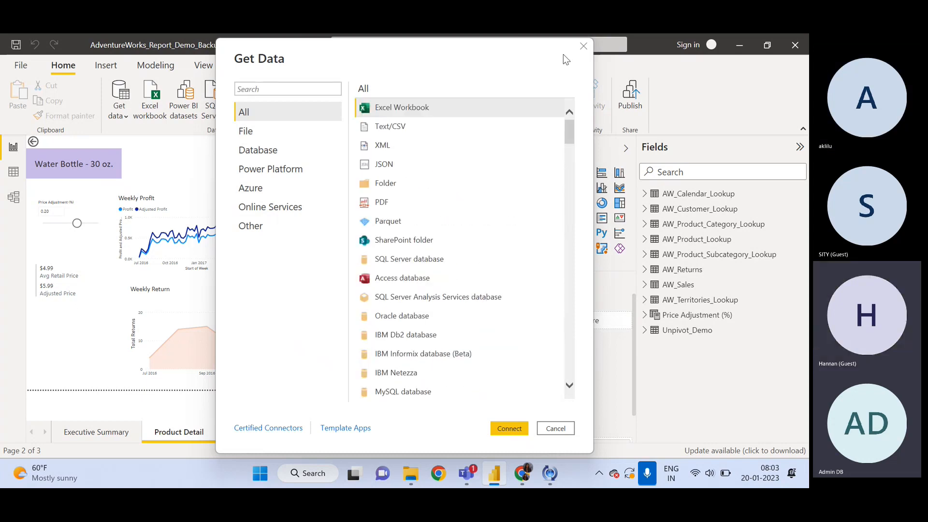
left_click(261, 135)
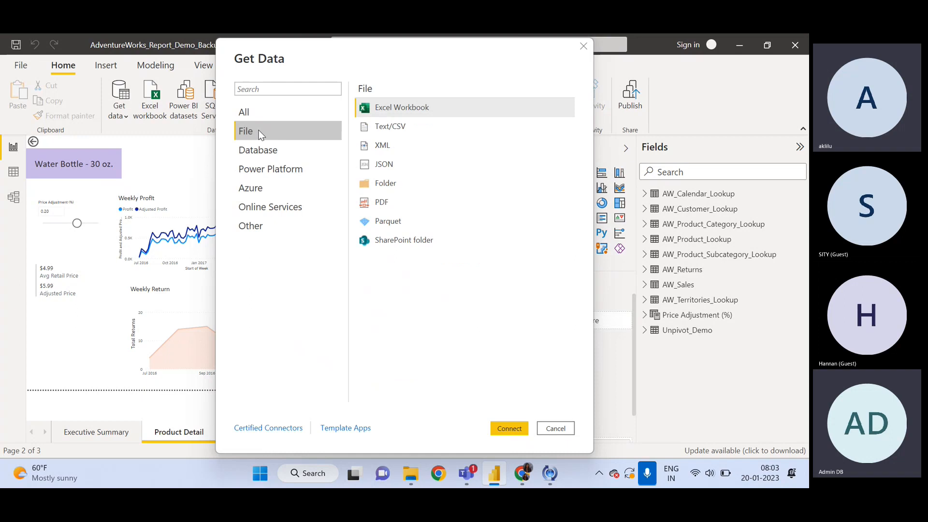
left_click(272, 154)
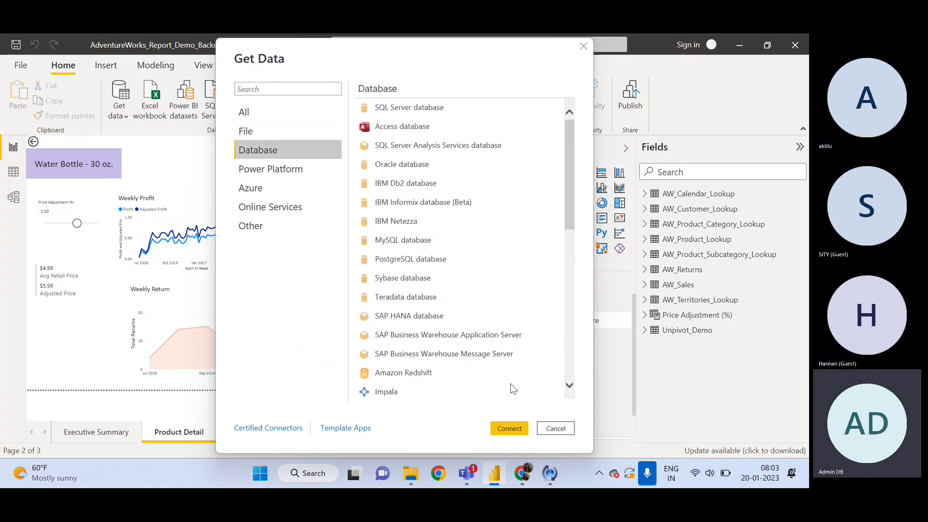
left_click(554, 427)
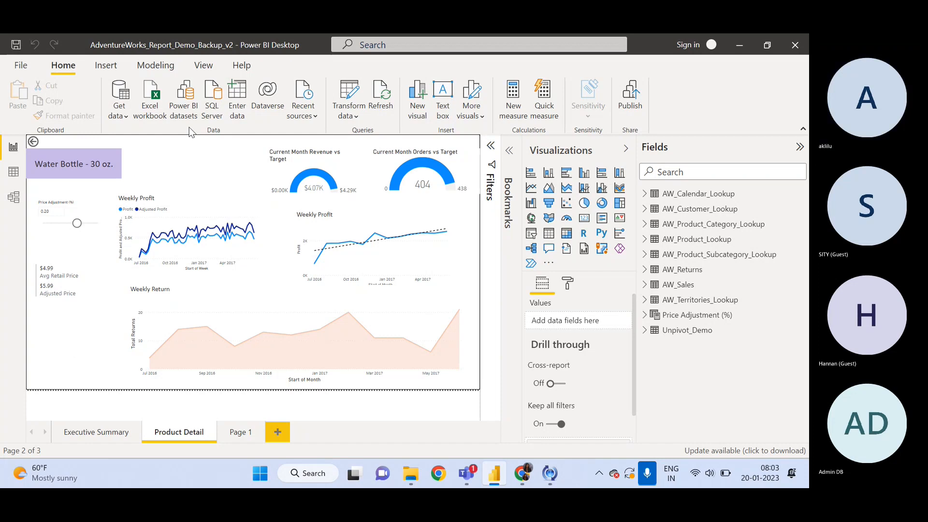
Step: Try getting more visuals from both the Visualizations options and AppSource, dismissing the sign-in request each time
left_click(548, 263)
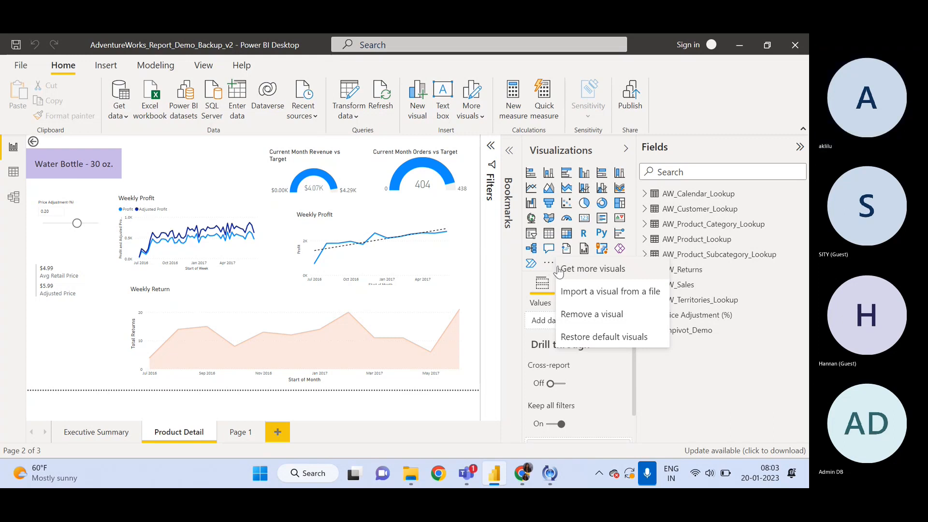
left_click(573, 268)
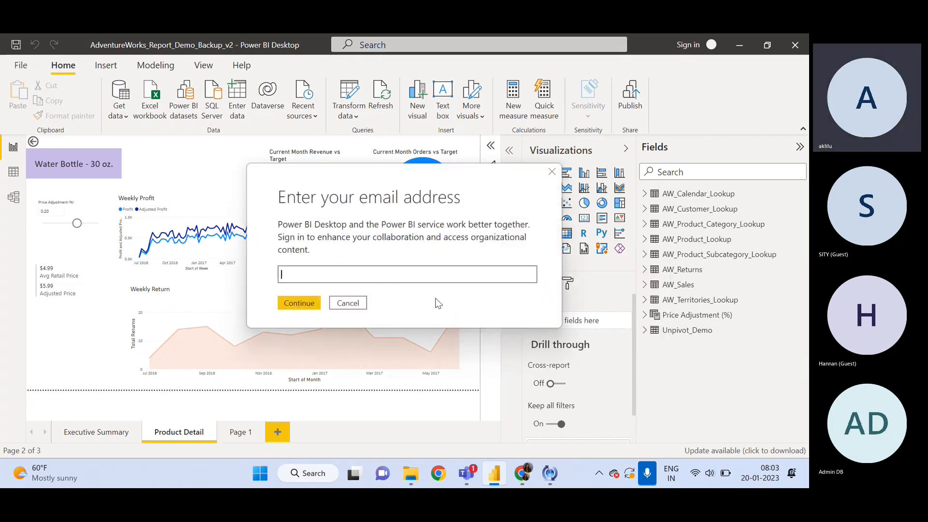
left_click(355, 307)
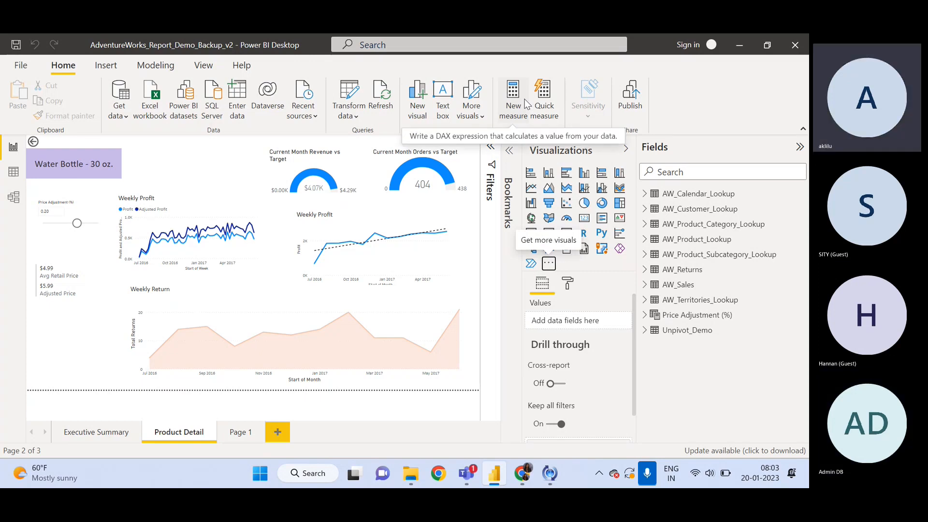
left_click(479, 118)
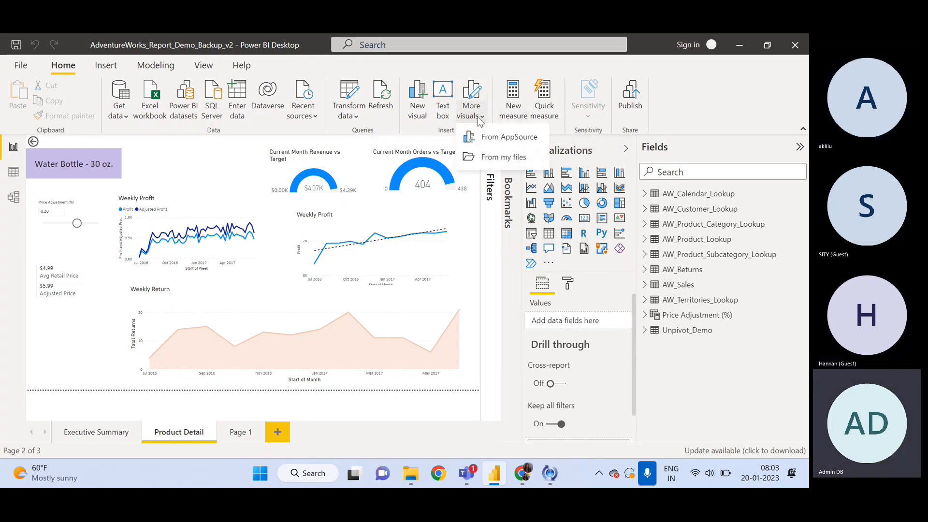
left_click(499, 141)
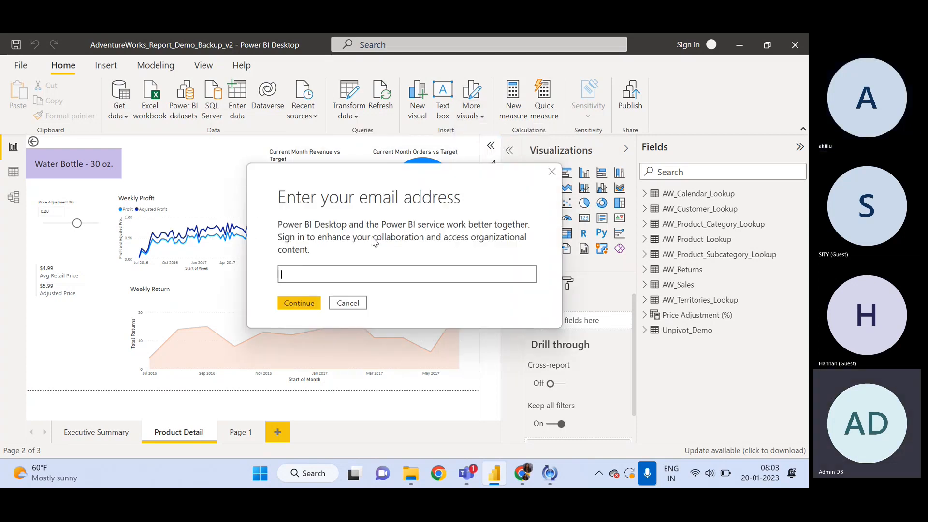
left_click(348, 303)
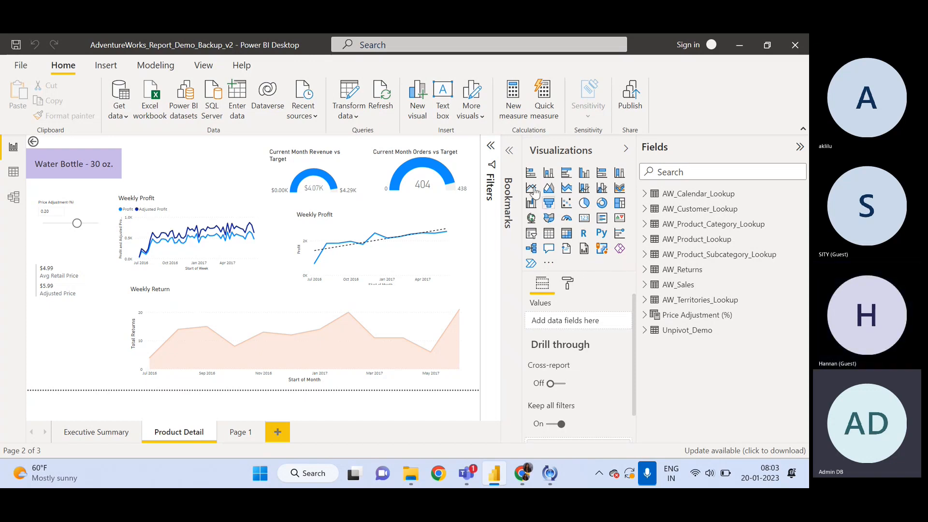
Step: Show importing a custom visual from a file and from AppSource, cancel both, and review the available sources for more visuals
left_click(481, 120)
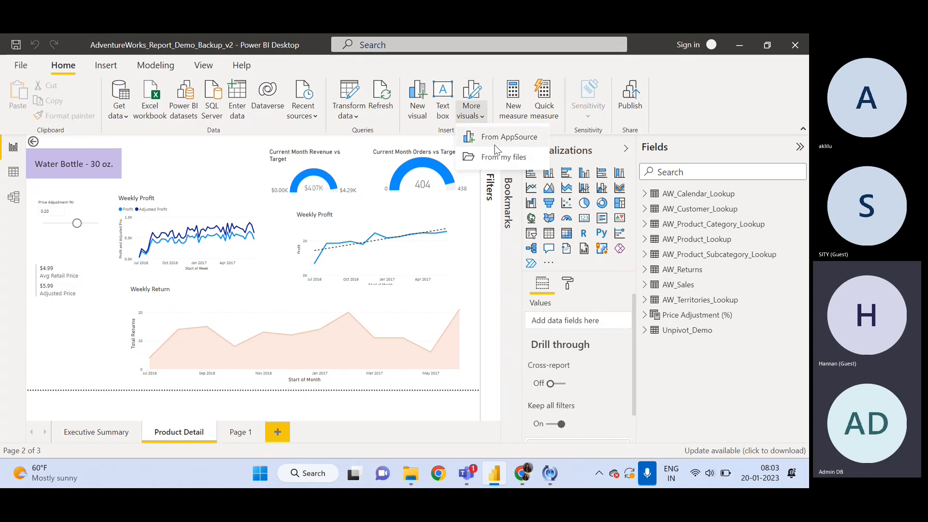
left_click(495, 161)
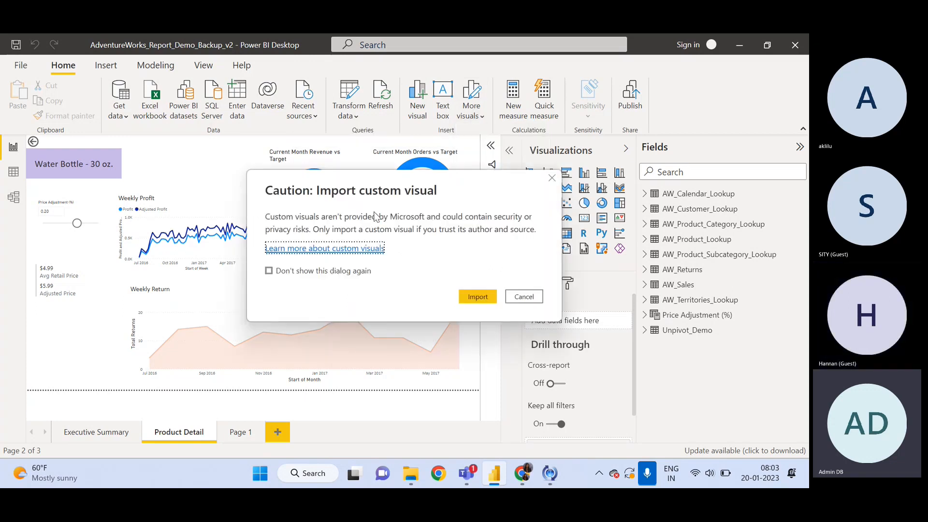
left_click(524, 296)
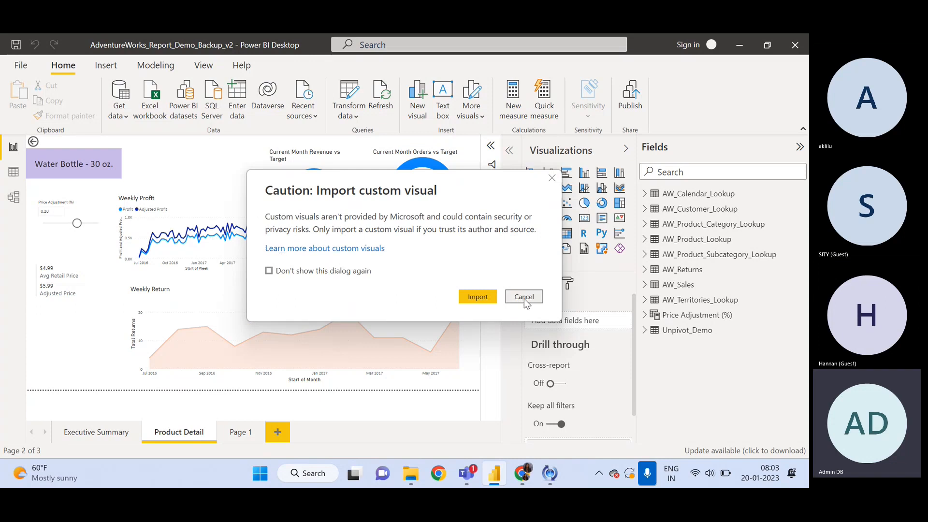
left_click(481, 119)
left_click(489, 138)
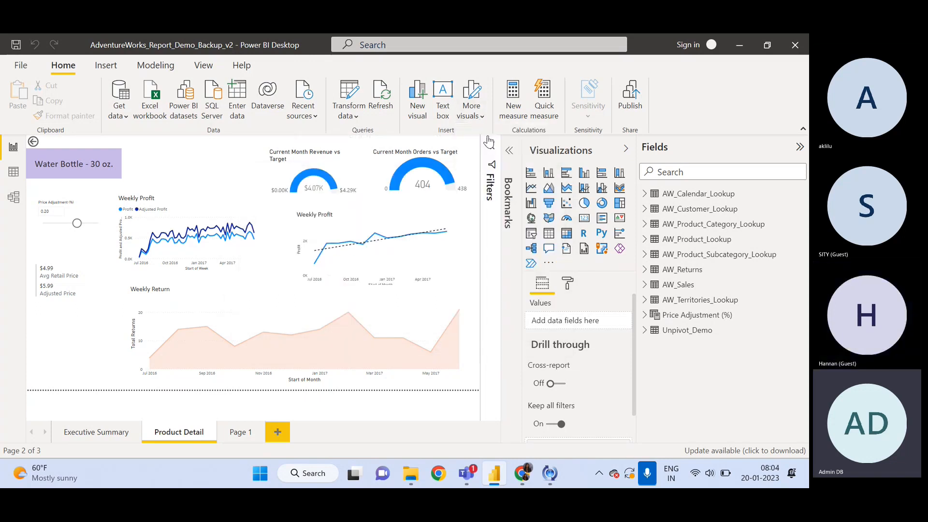
left_click(348, 272)
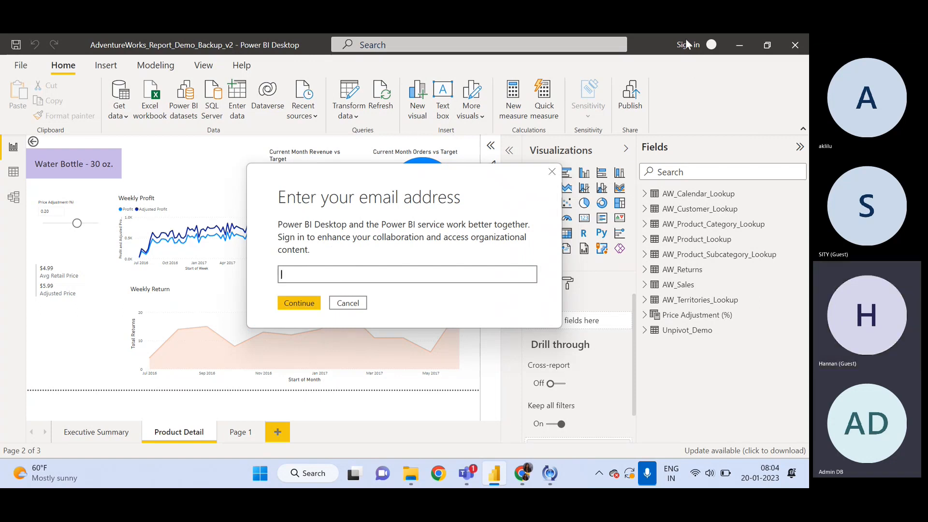
left_click(347, 303)
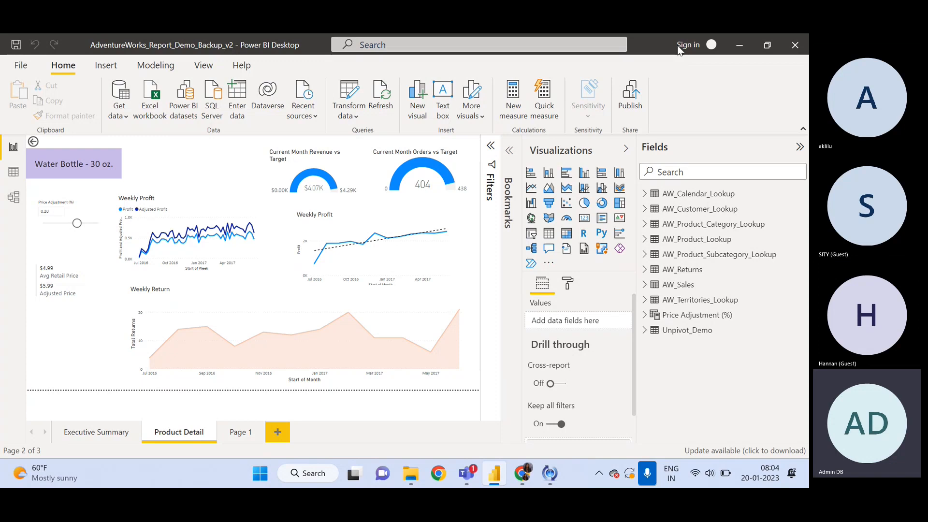
left_click(475, 118)
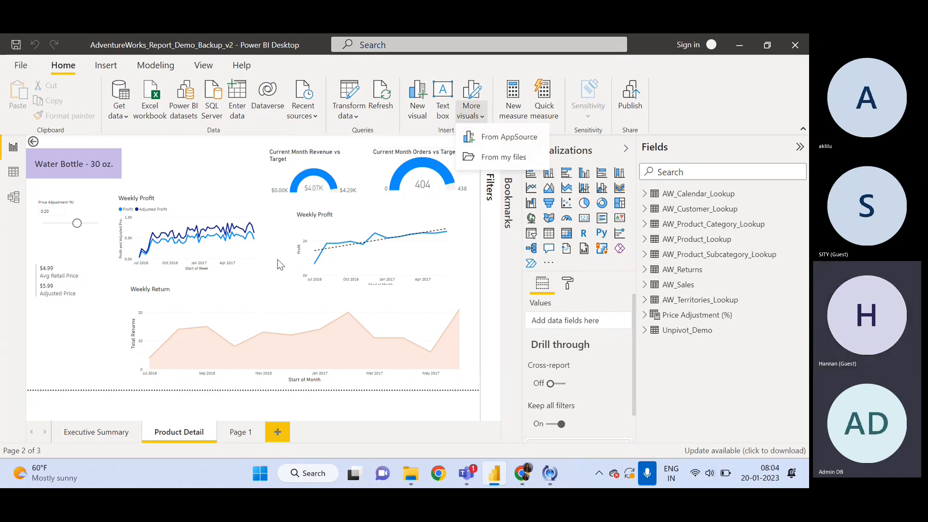
left_click(502, 244)
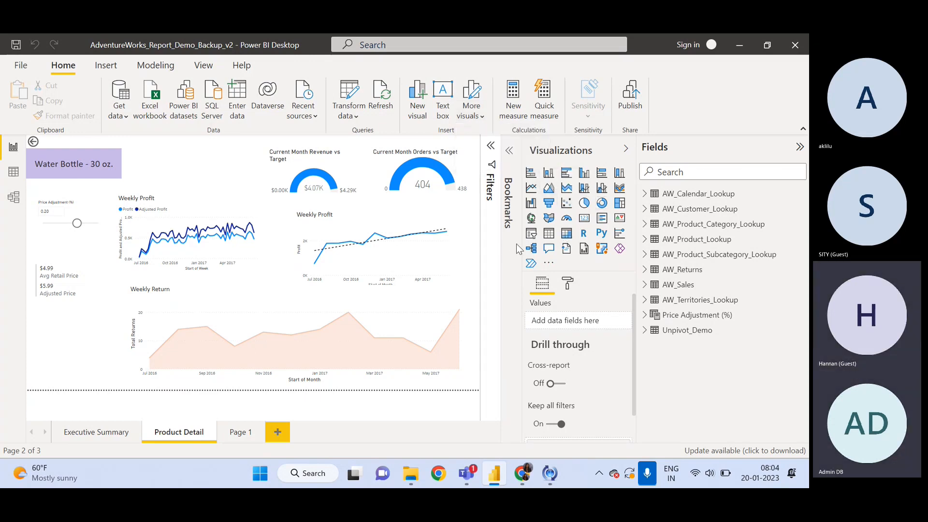
Step: On the Executive Summary page, move the Total Orders by Category treemap down to the page's lower middle, overlapping the product table and map
mouse_move(388, 239)
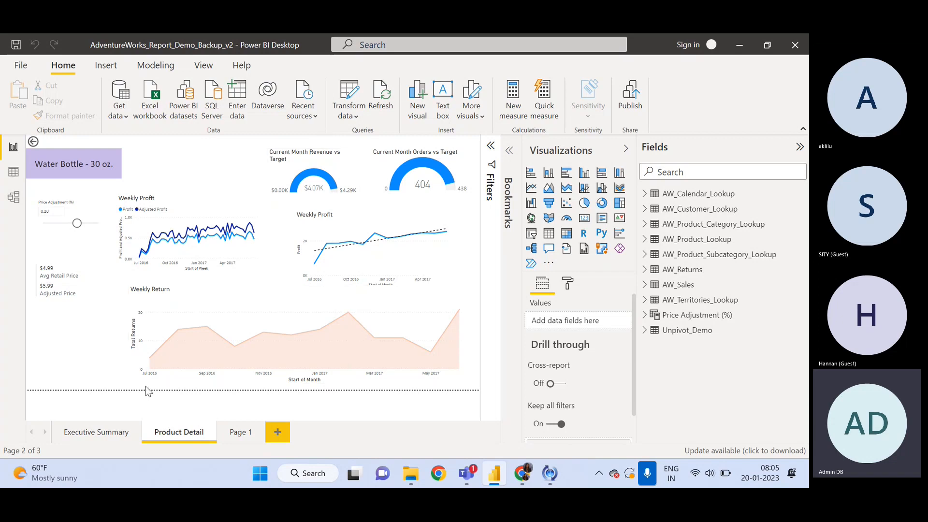
left_click(124, 432)
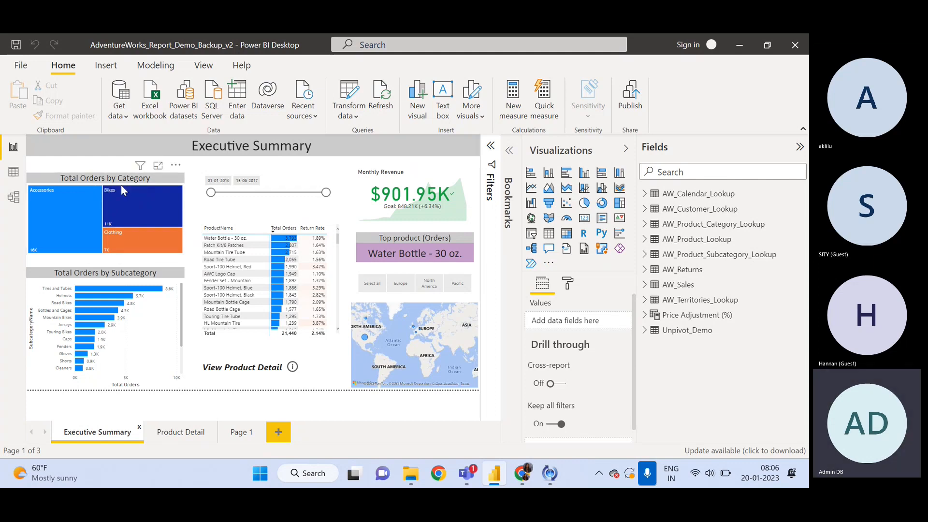
left_click(105, 183)
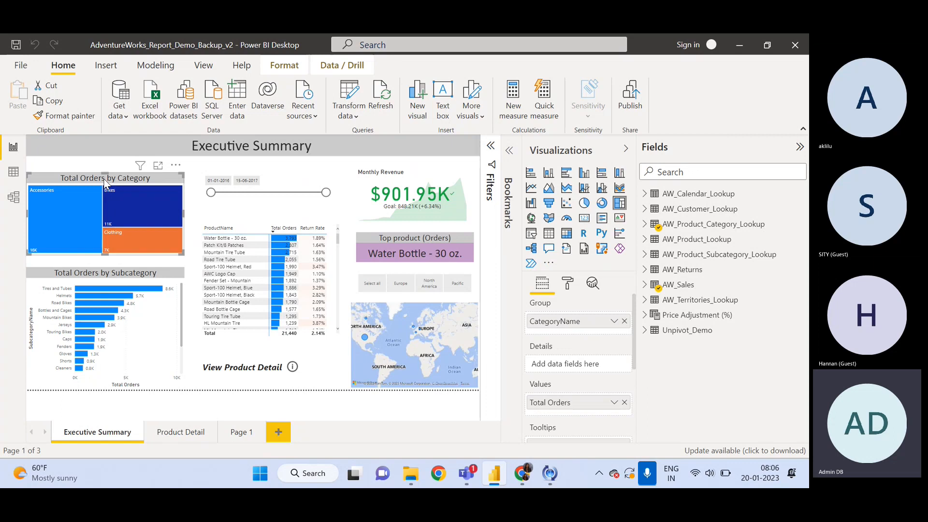
left_click_drag(106, 182, 179, 435)
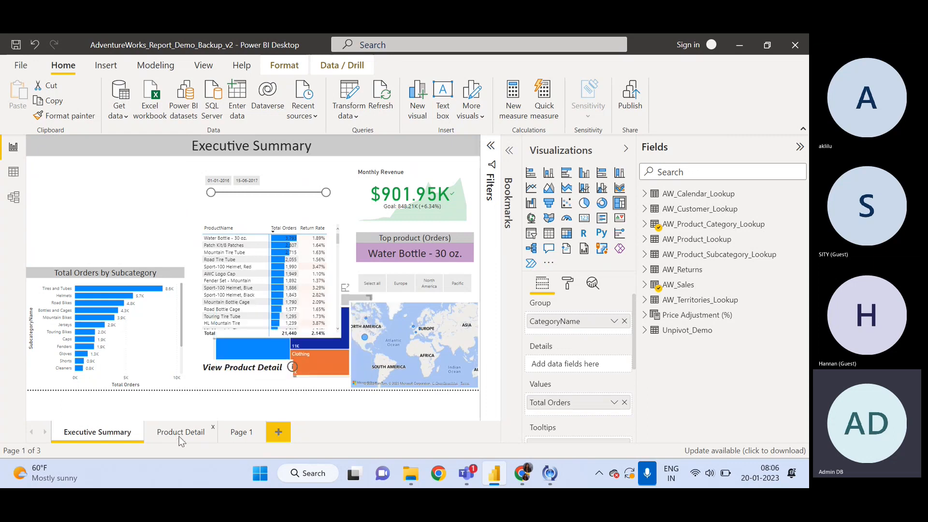
Step: Review the Product Detail and Executive Summary pages, and start publishing the report but cancel without saving changes
left_click(179, 436)
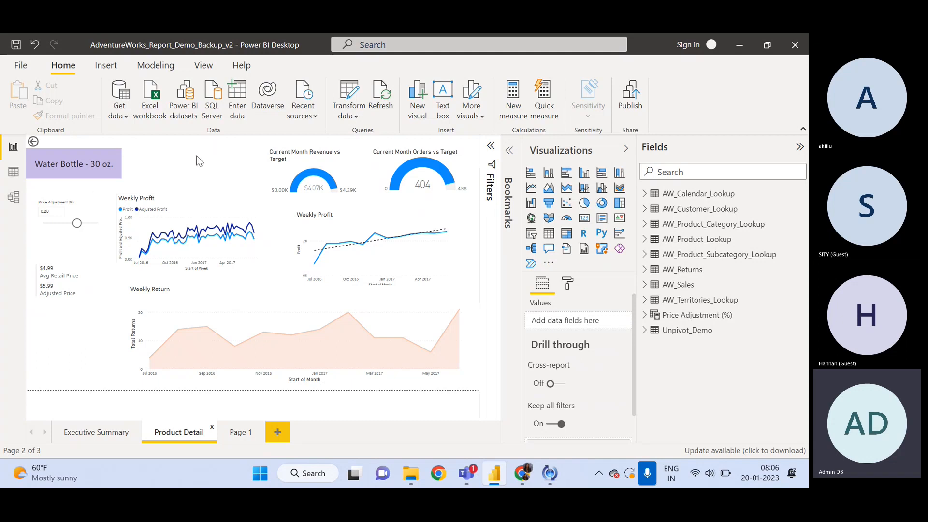
left_click(109, 436)
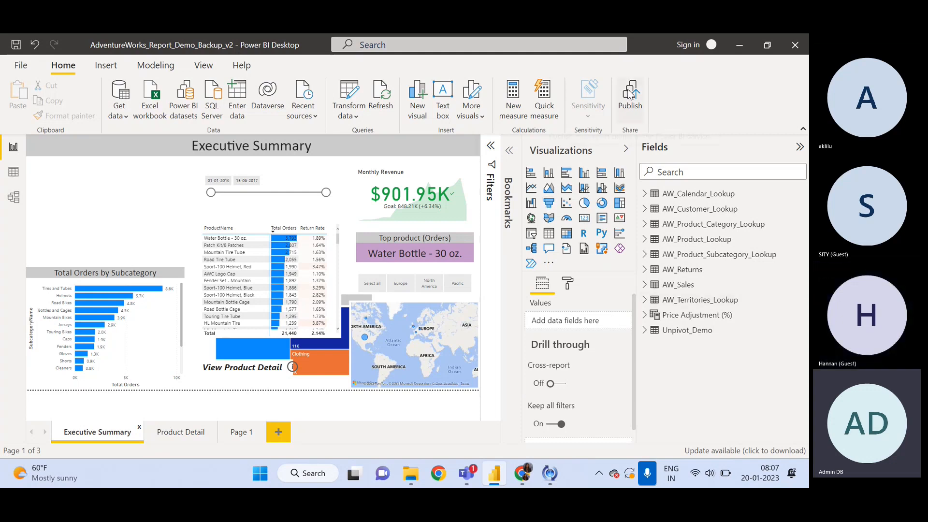
left_click(630, 114)
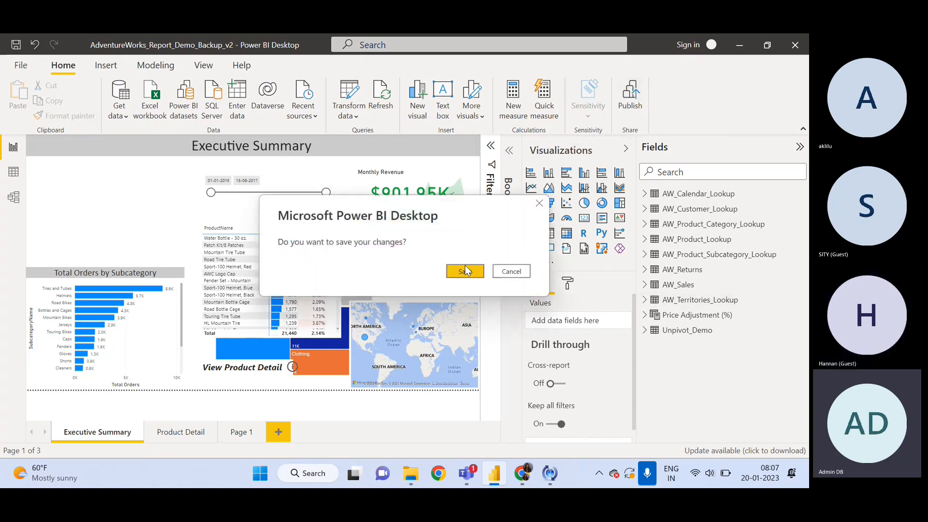
left_click(510, 272)
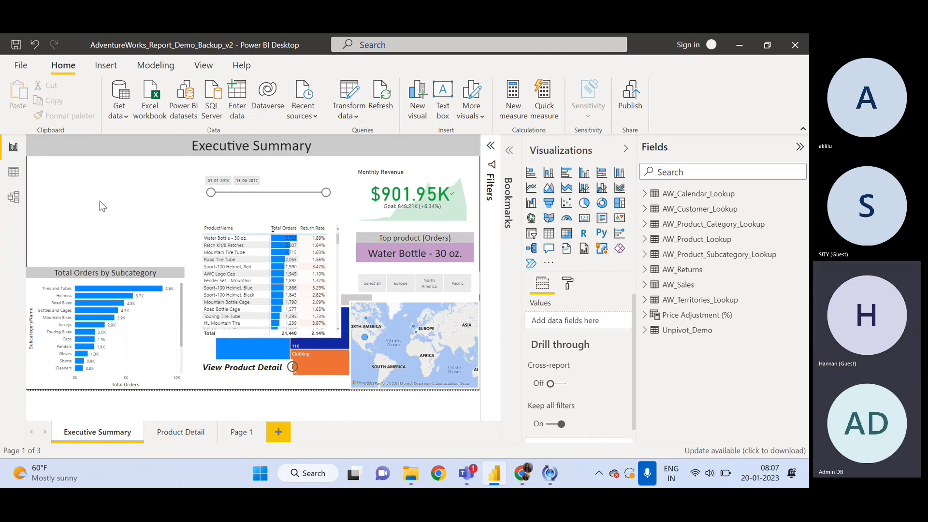
Step: On the Product Detail page, test the Price Adjustment (%) slicer at -0.50, set it to 0.10, and leave the slicer deselected
left_click(183, 434)
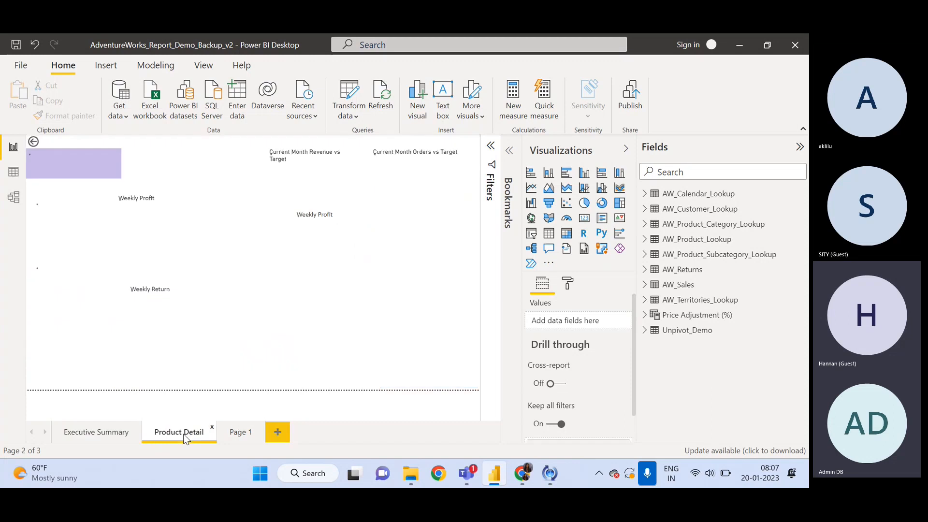
left_click(202, 158)
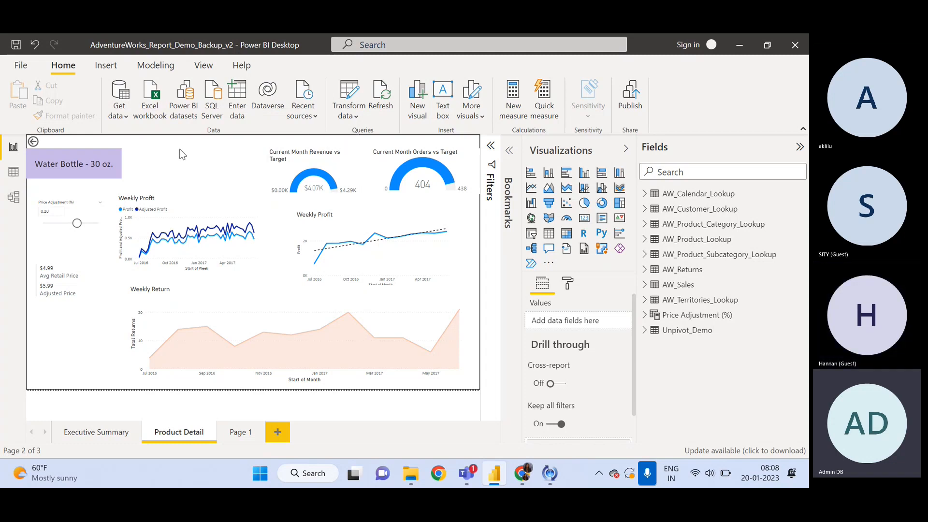
left_click(75, 236)
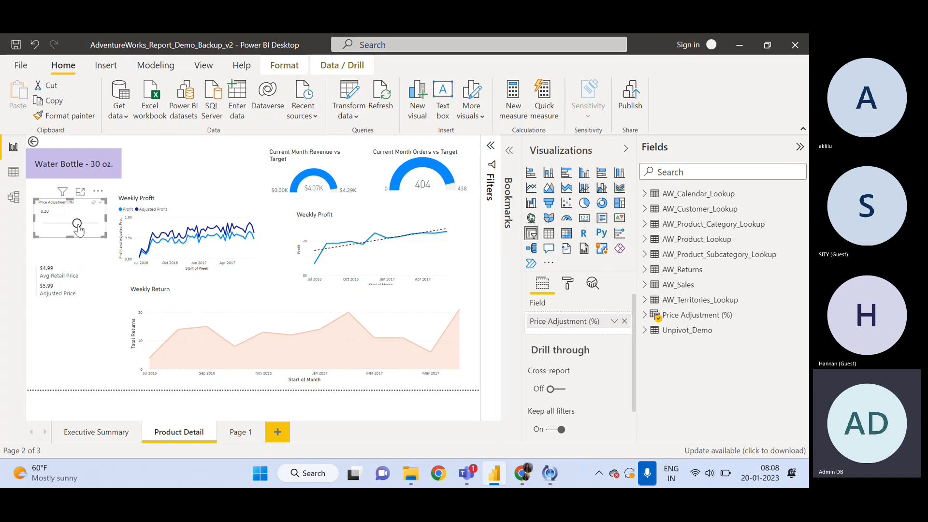
left_click_drag(77, 223, 59, 230)
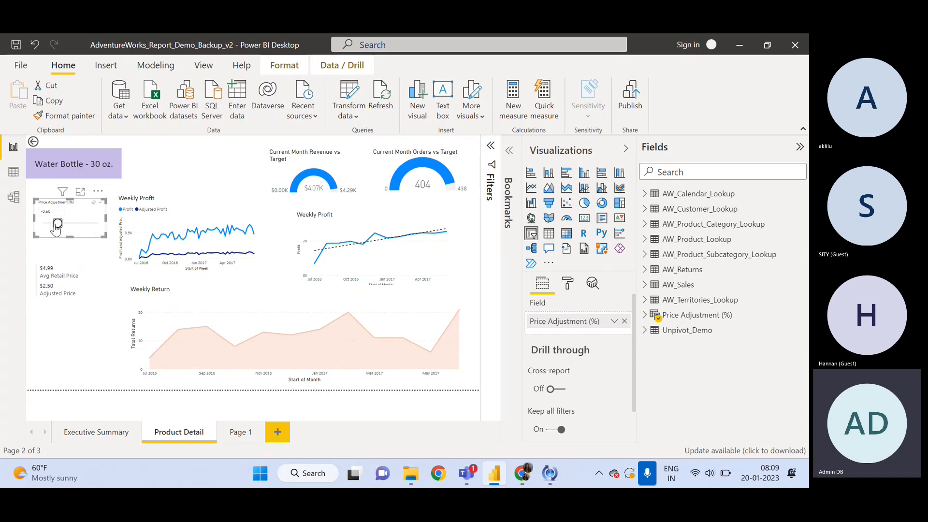
left_click_drag(58, 225, 74, 230)
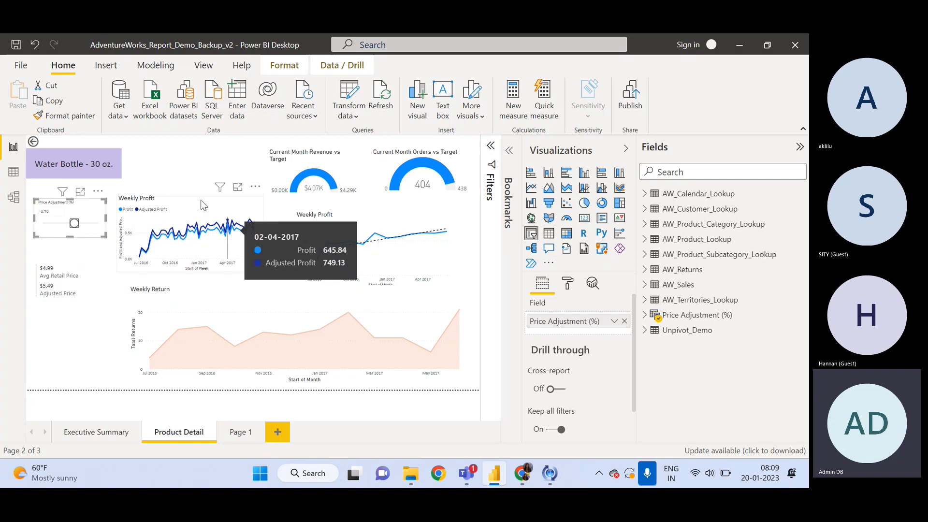
left_click(167, 162)
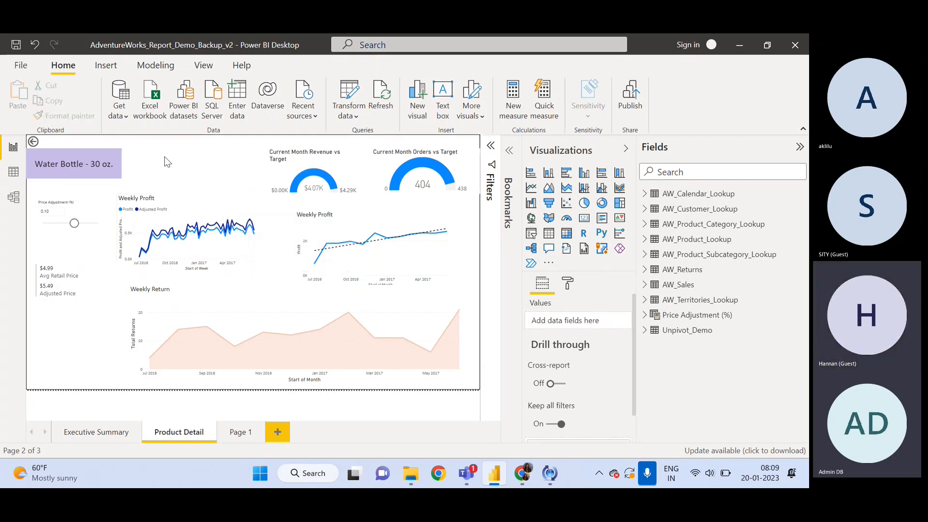
left_click(83, 211)
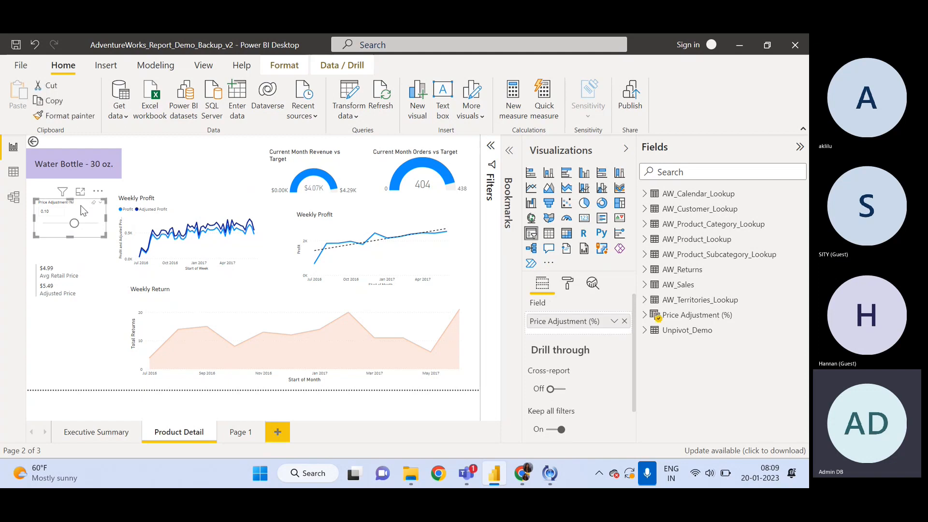
left_click(195, 161)
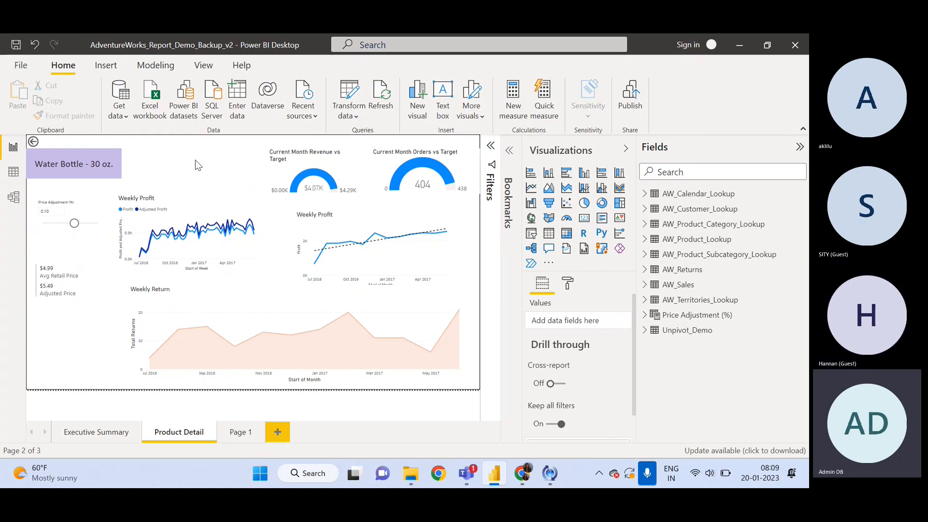
Step: Open the report's queries for transformation and start creating a new query parameter
left_click(355, 118)
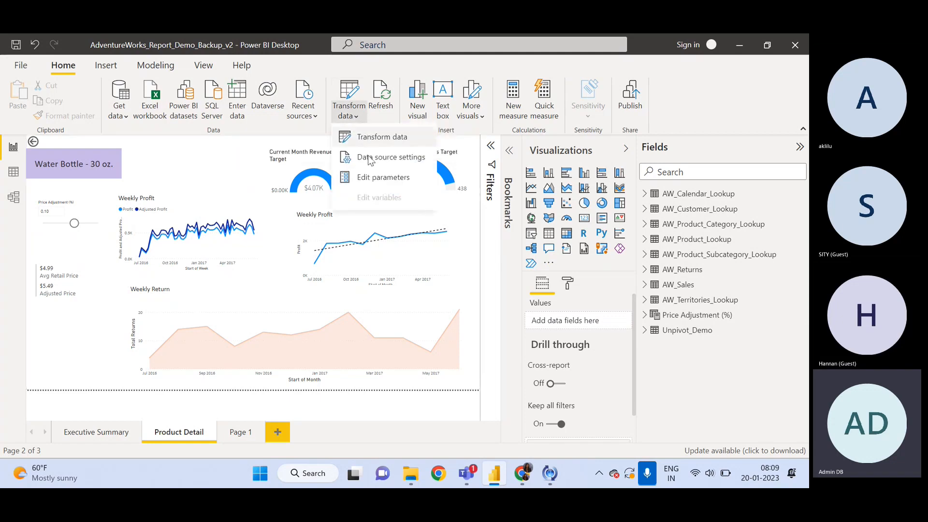
left_click(373, 137)
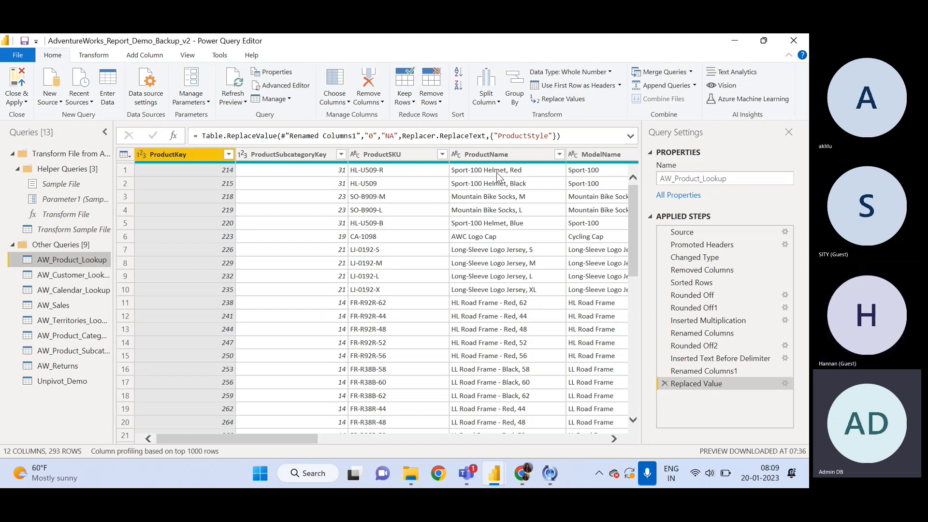
left_click(201, 106)
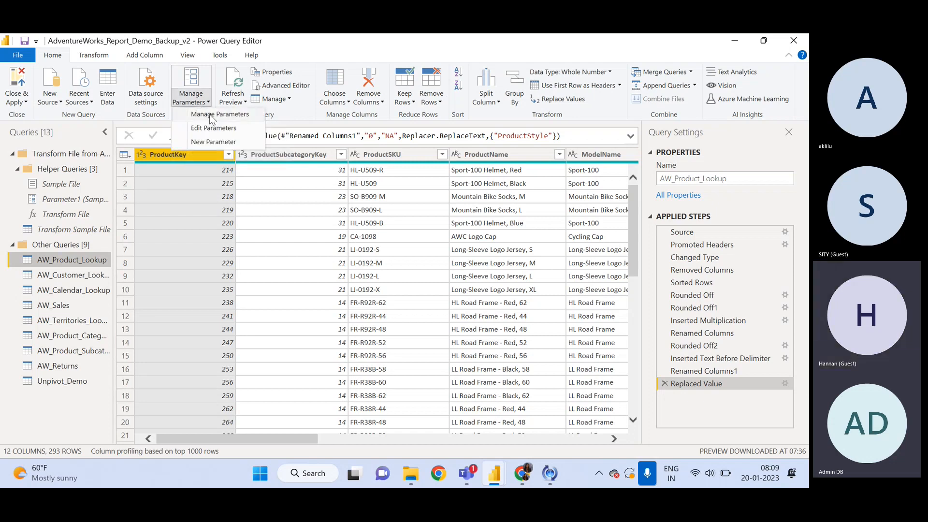
left_click(215, 143)
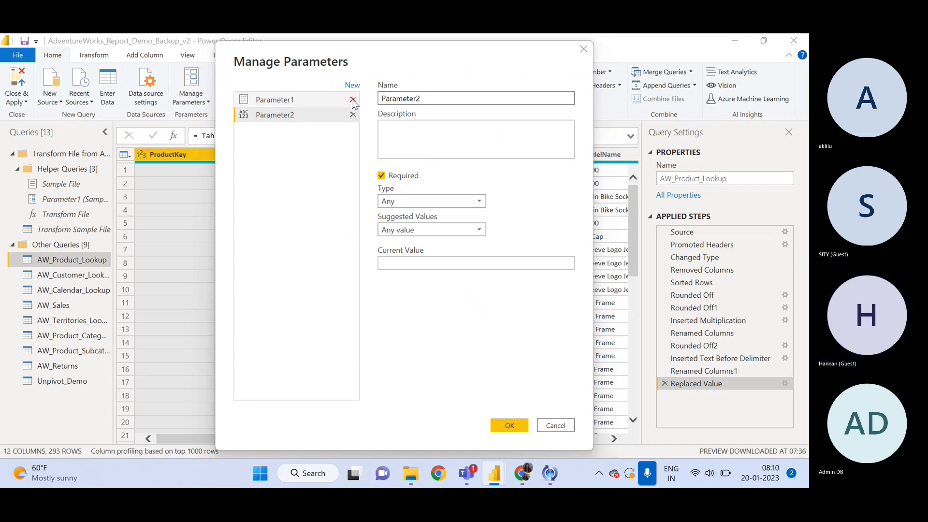
Step: Try to delete the existing Parameter1, then view its settings and return to the new parameter
left_click(352, 100)
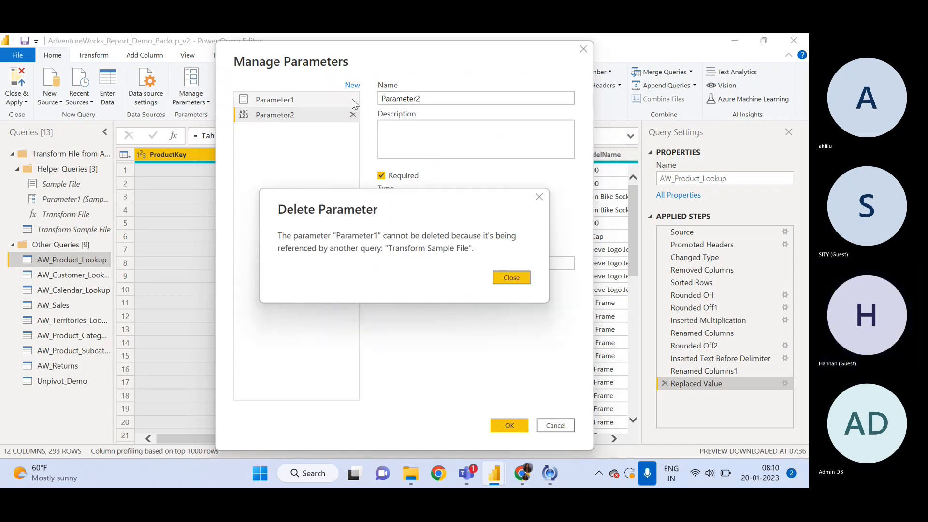
left_click(539, 197)
left_click(289, 100)
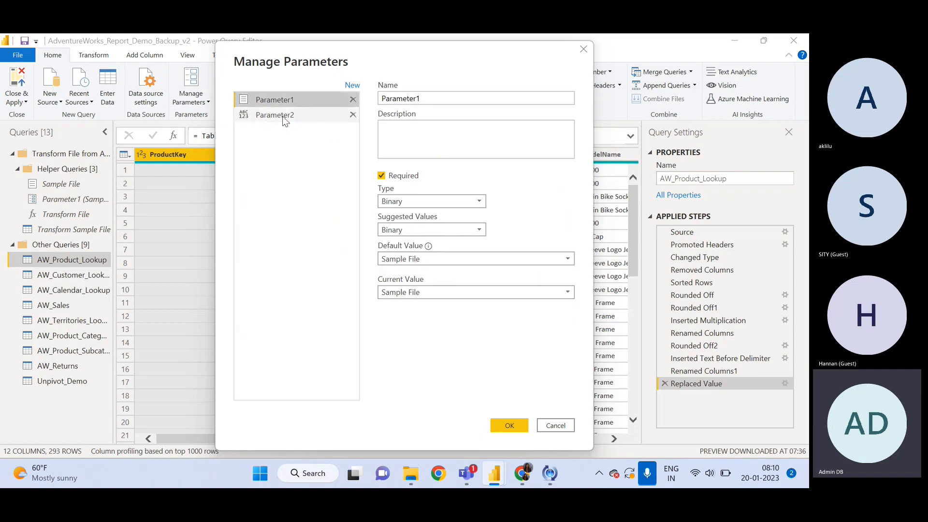
left_click(285, 119)
Step: Name the new parameter First Name and set its type to Text
left_click_drag(420, 98, 367, 101)
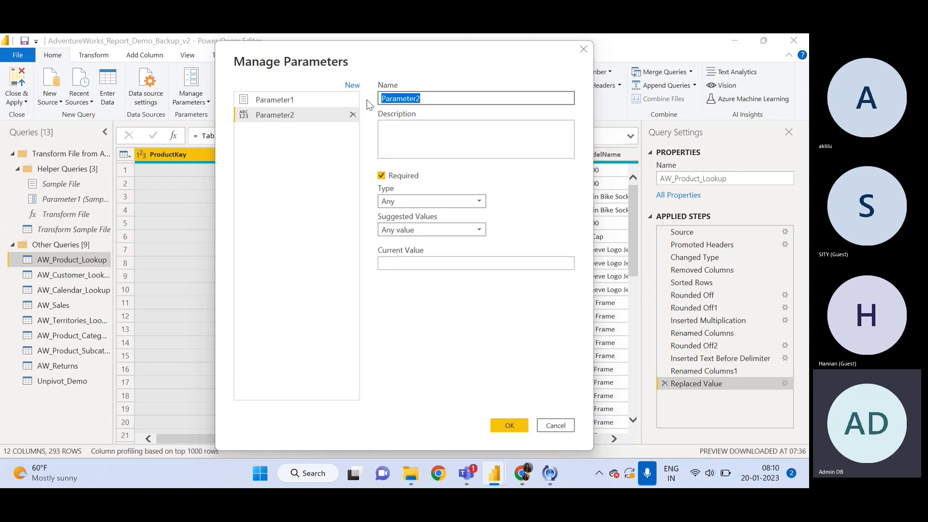
type("First Name")
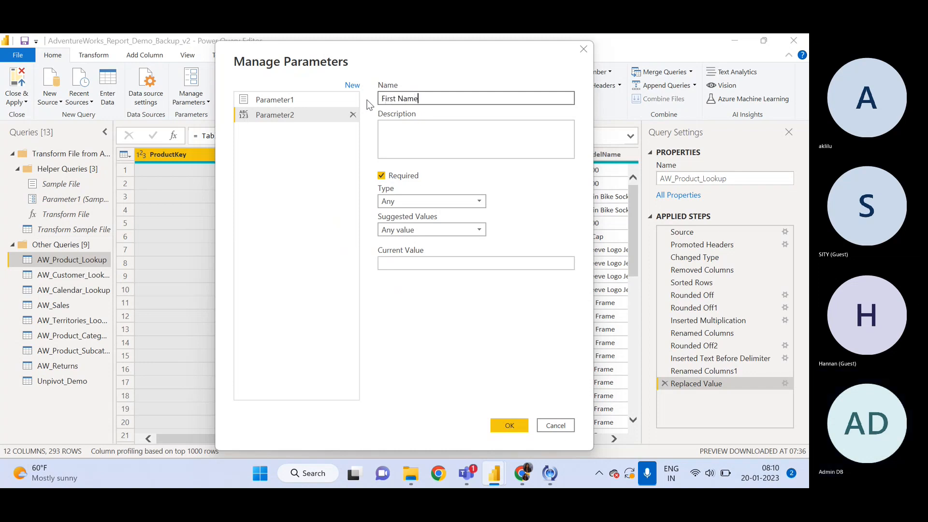
left_click(422, 201)
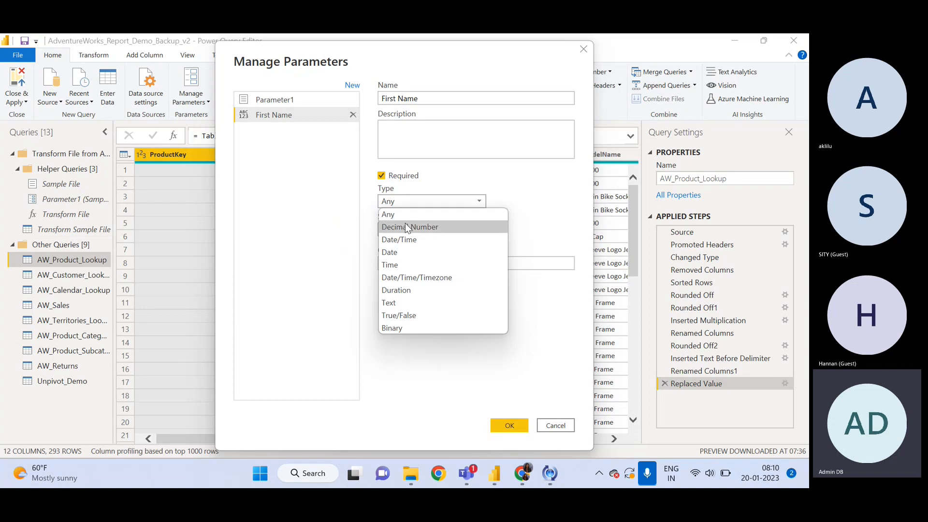
left_click(405, 304)
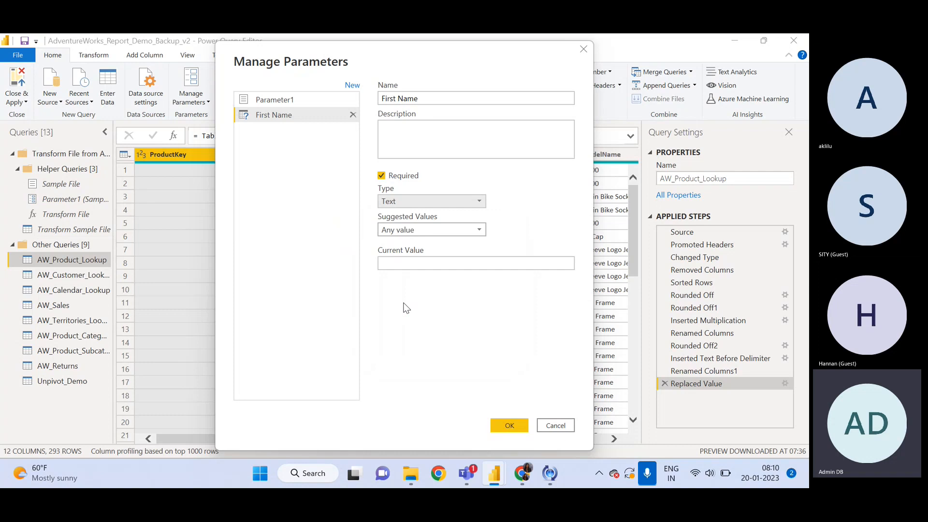
Step: Compare the Any value, List of values and Query options for the First Name parameter's suggested values
left_click(420, 230)
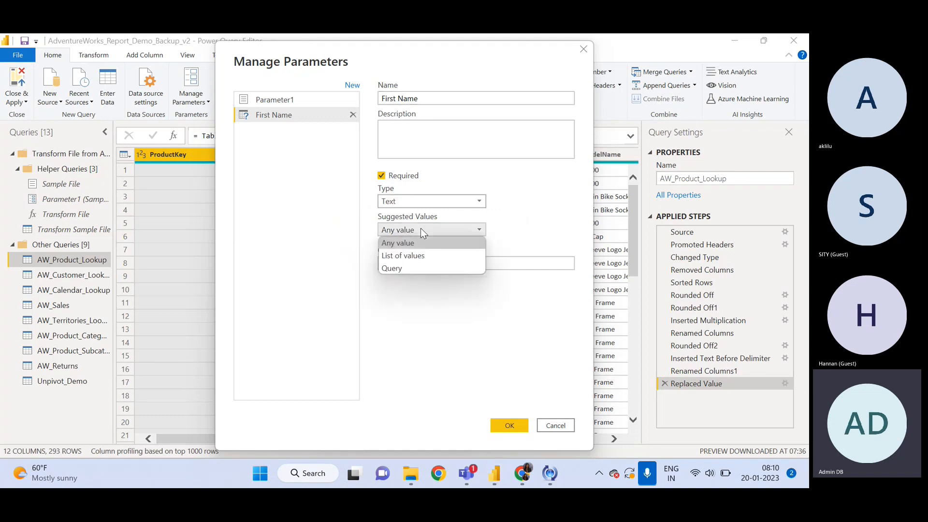
left_click(423, 258)
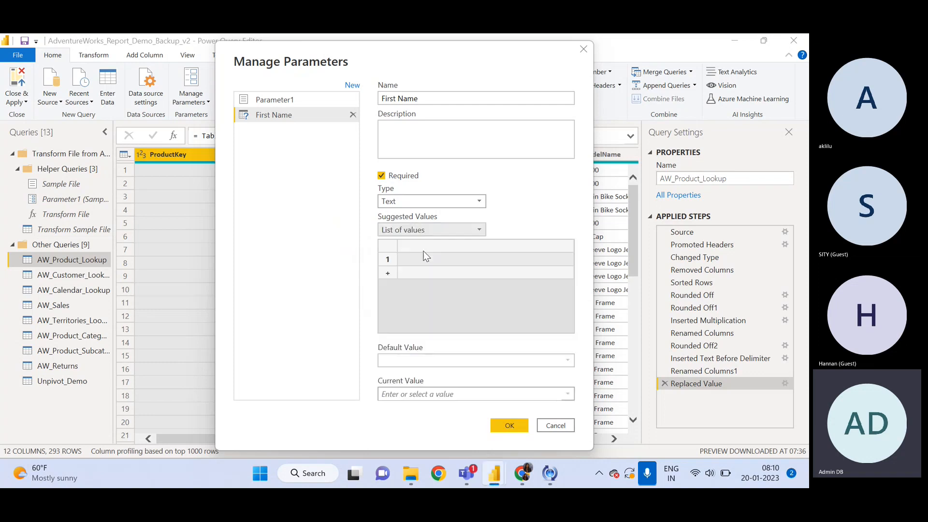
left_click(424, 230)
left_click(425, 240)
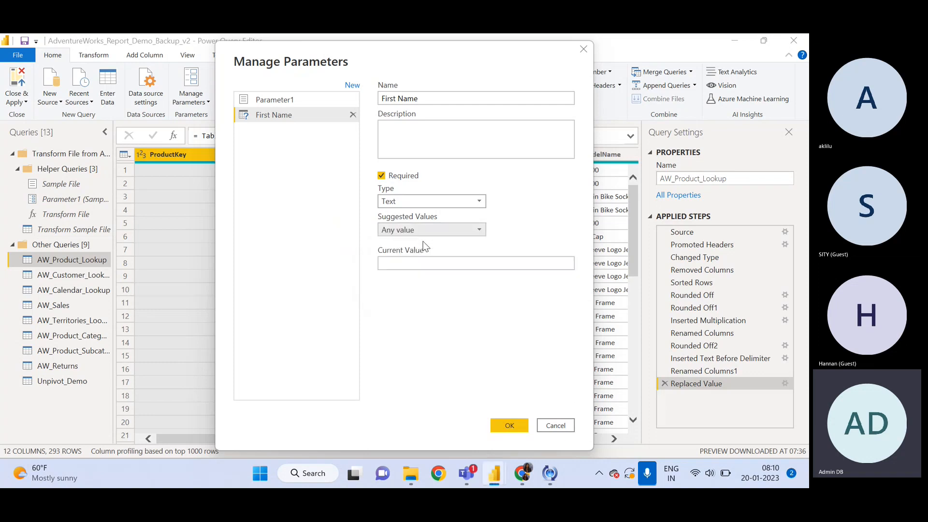
left_click(425, 259)
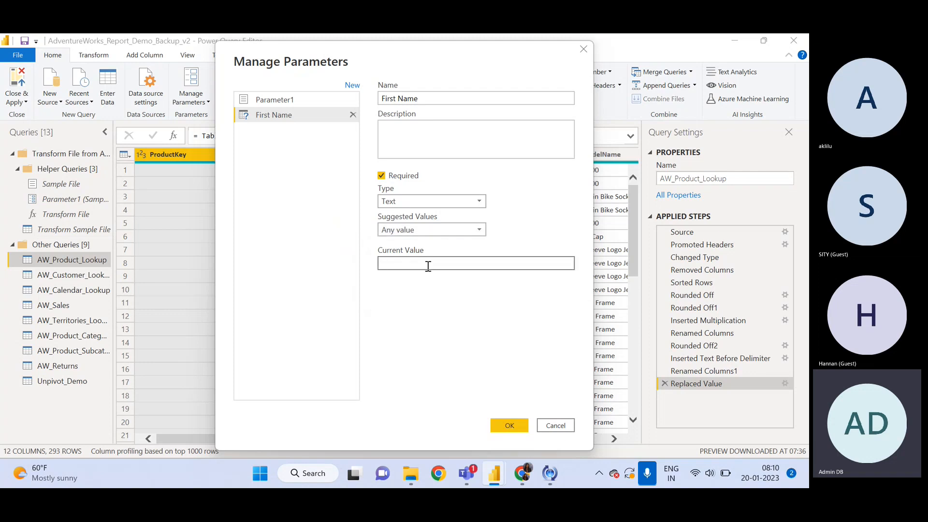
left_click(448, 229)
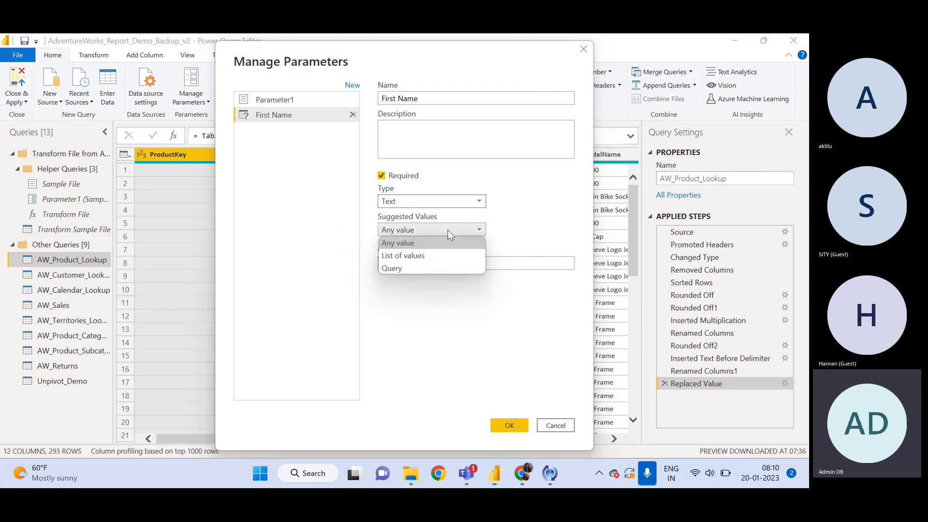
left_click(439, 255)
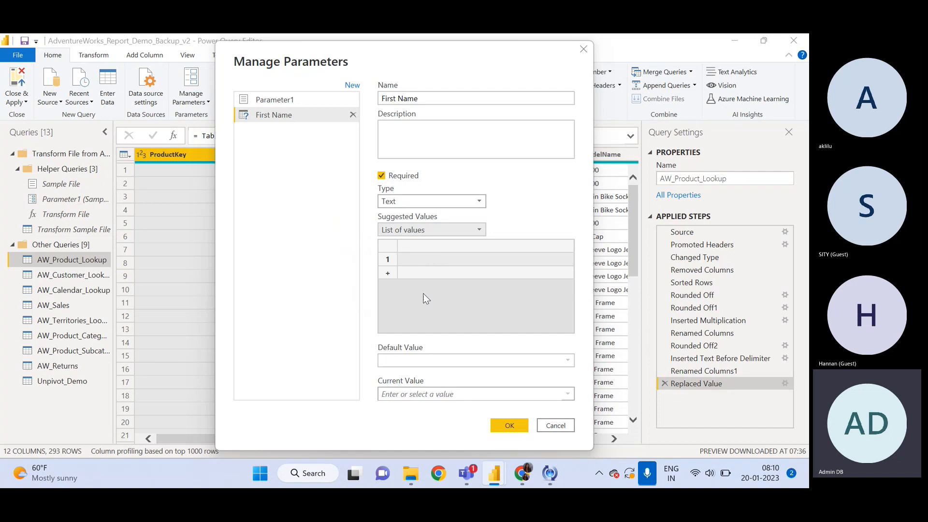
left_click(443, 229)
left_click(429, 267)
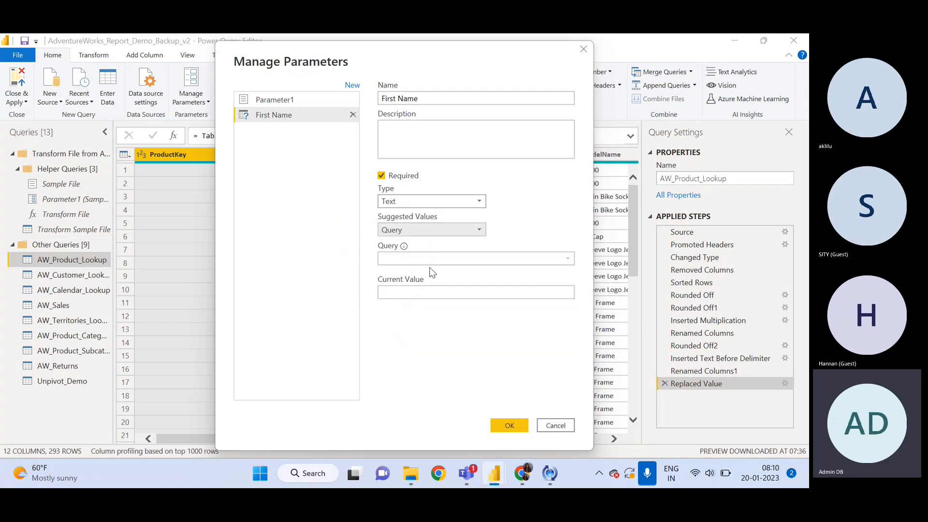
left_click(444, 231)
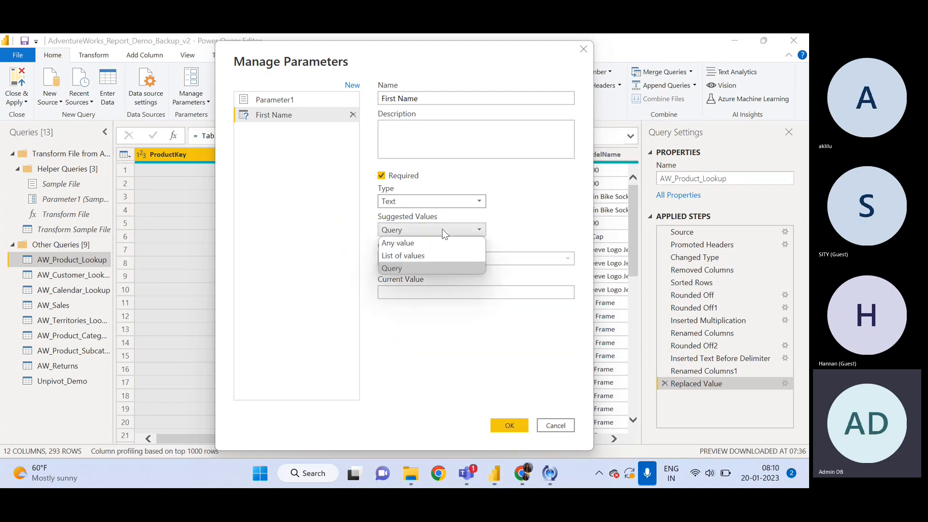
Step: Set the First Name parameter's suggested values to List of values and enter two customer first names in the list
left_click(437, 257)
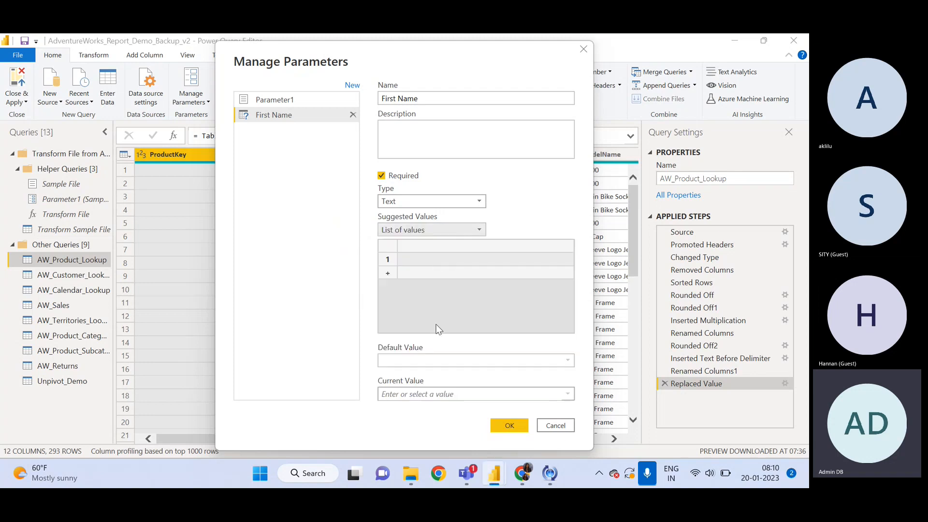
left_click(416, 259)
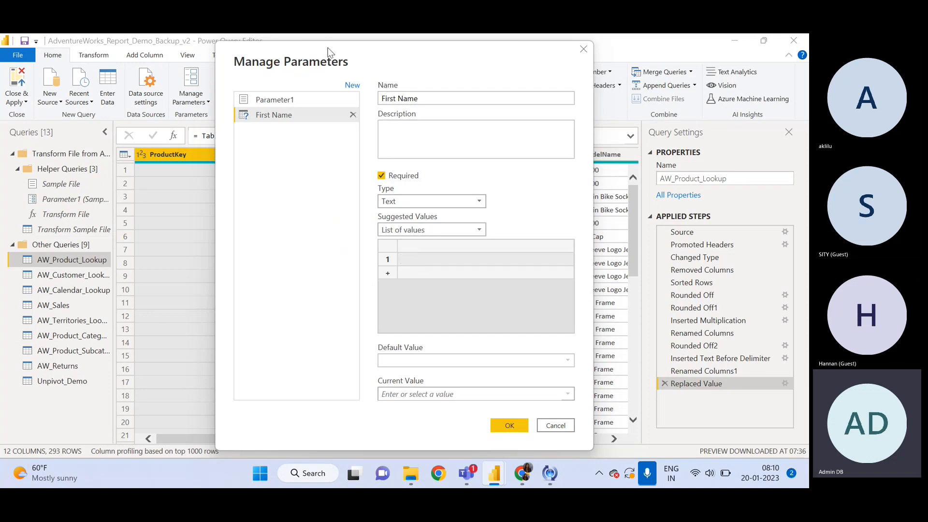
left_click_drag(328, 52, 424, 82)
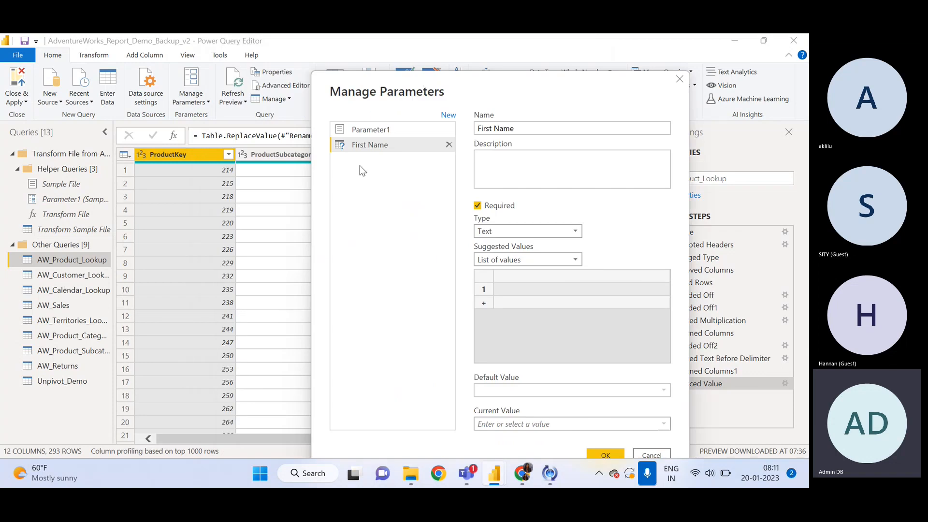
left_click_drag(486, 74, 350, 44)
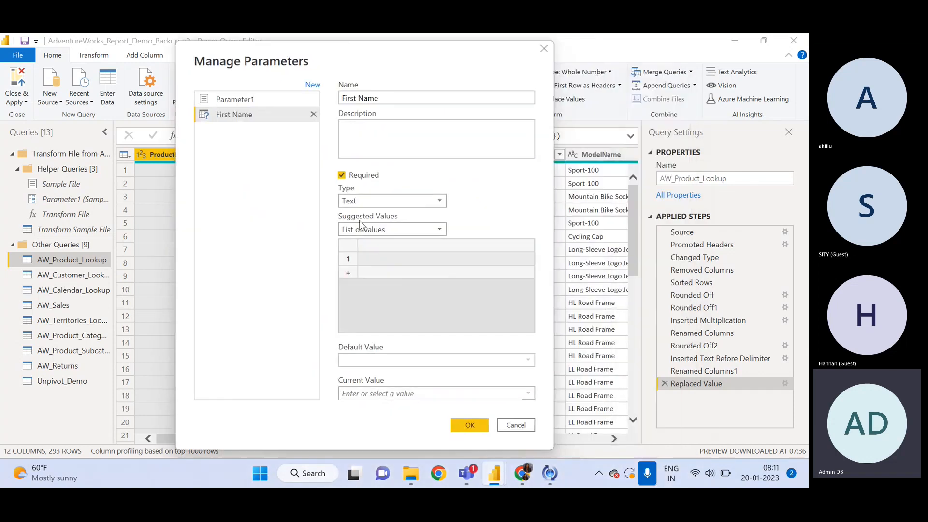
left_click(380, 259)
left_click(348, 273)
type("Mic")
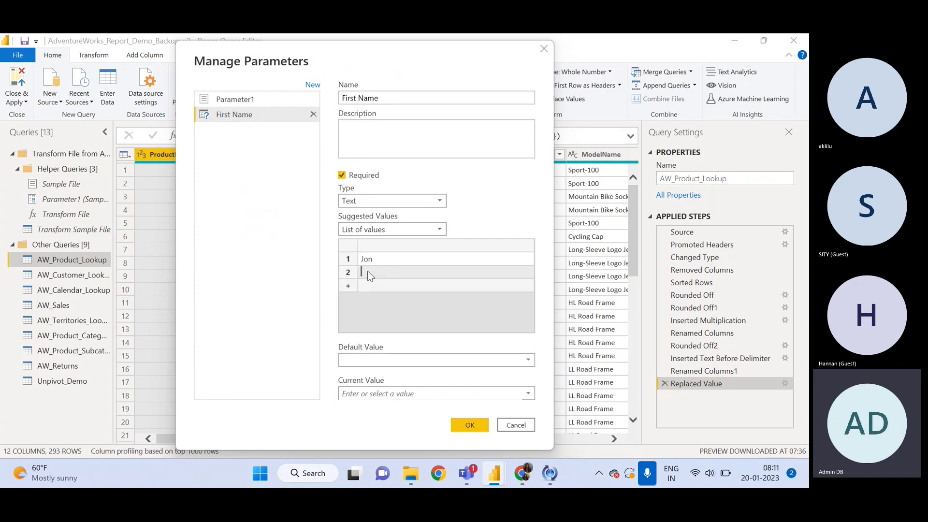
type("hael")
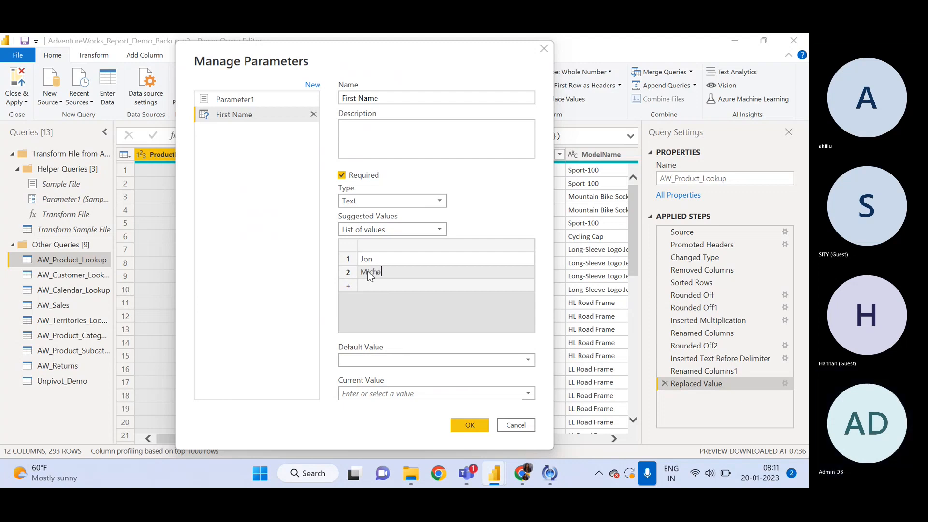
Step: Choose the first listed name as both default and current value, and create the First Name parameter
left_click(392, 363)
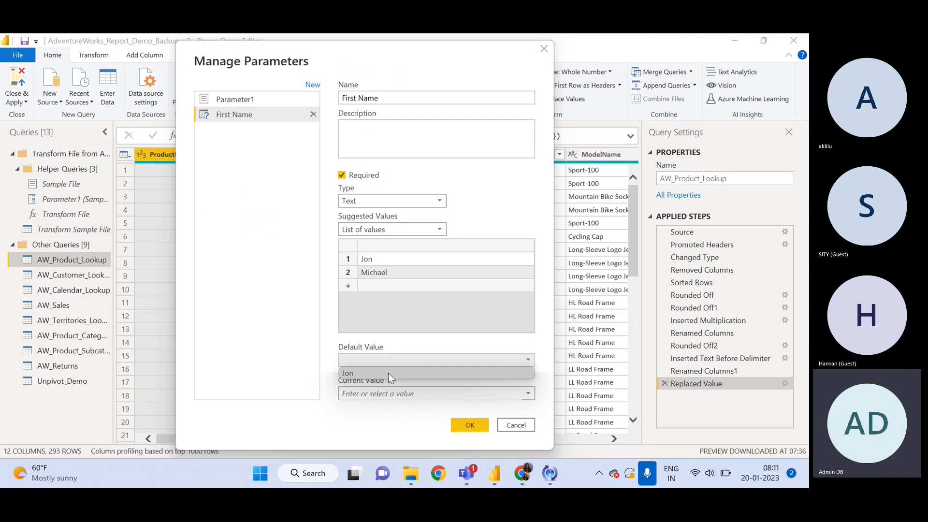
left_click(387, 374)
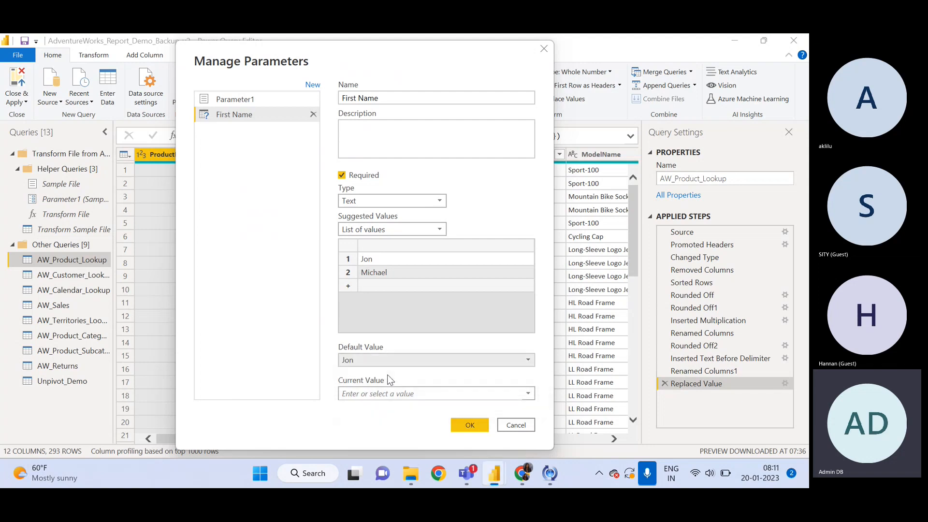
left_click(425, 394)
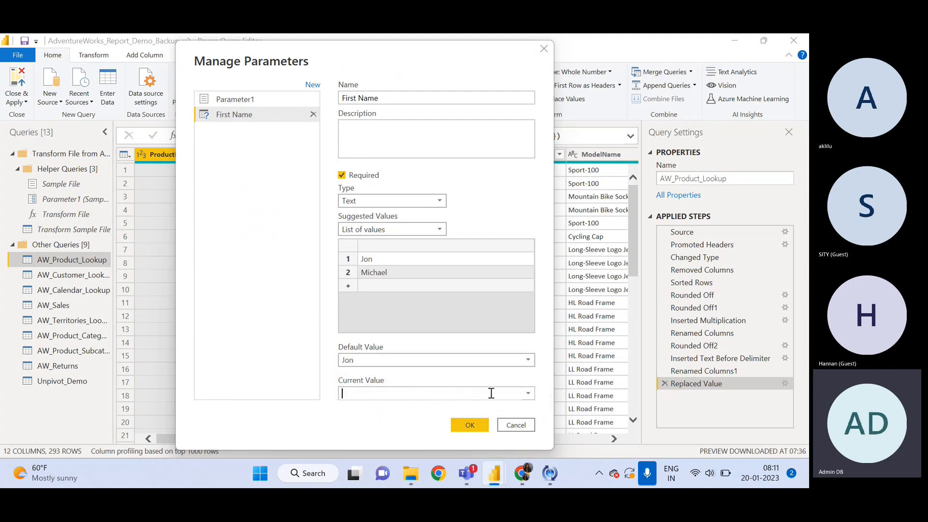
left_click(530, 394)
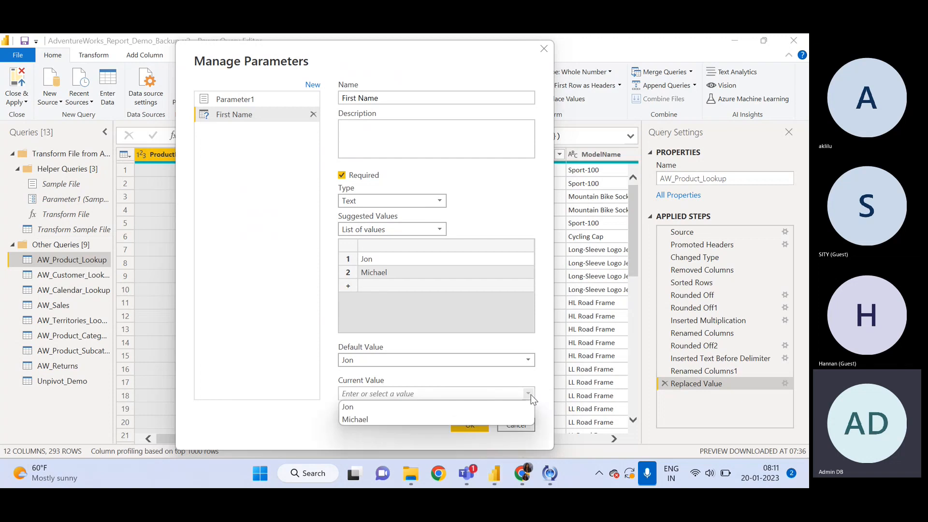
left_click(395, 406)
left_click(531, 360)
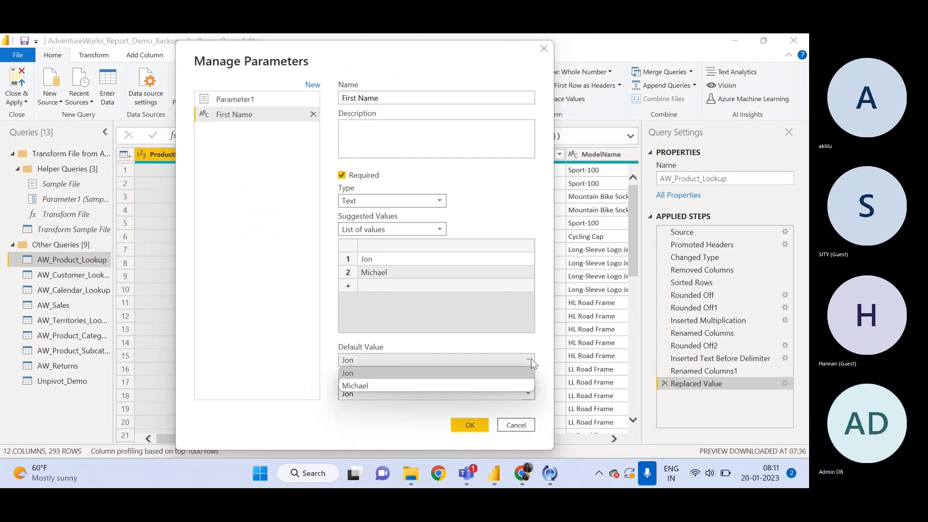
left_click(532, 359)
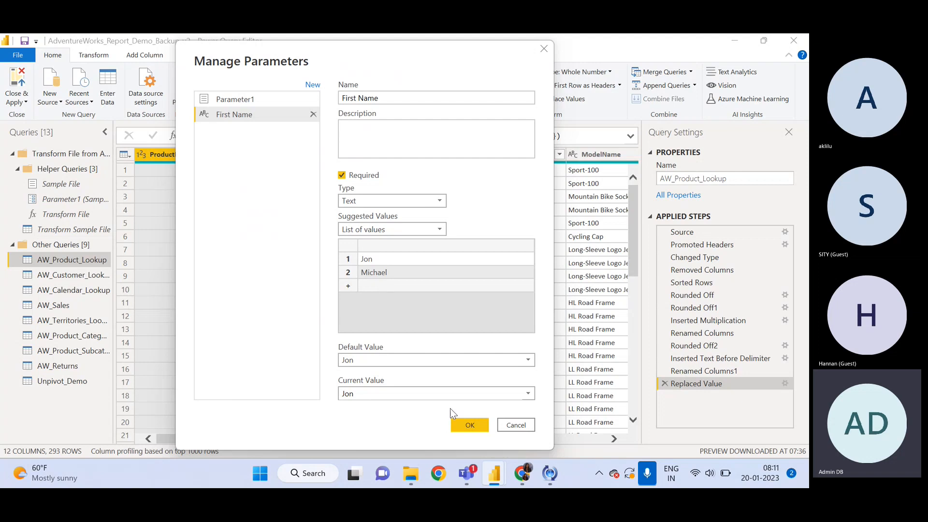
left_click(469, 428)
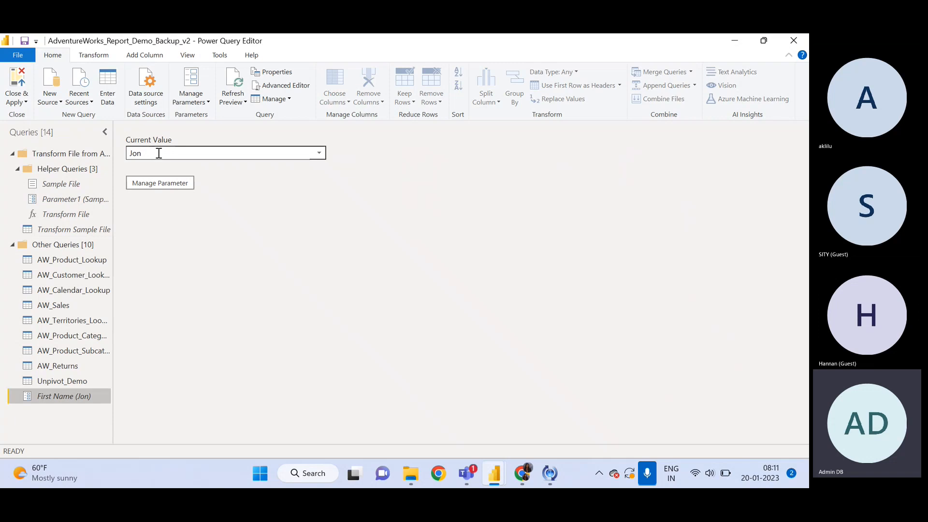
Step: Start an Equals text filter on the FirstName column of the AW_Customer_Lookup query
left_click(63, 278)
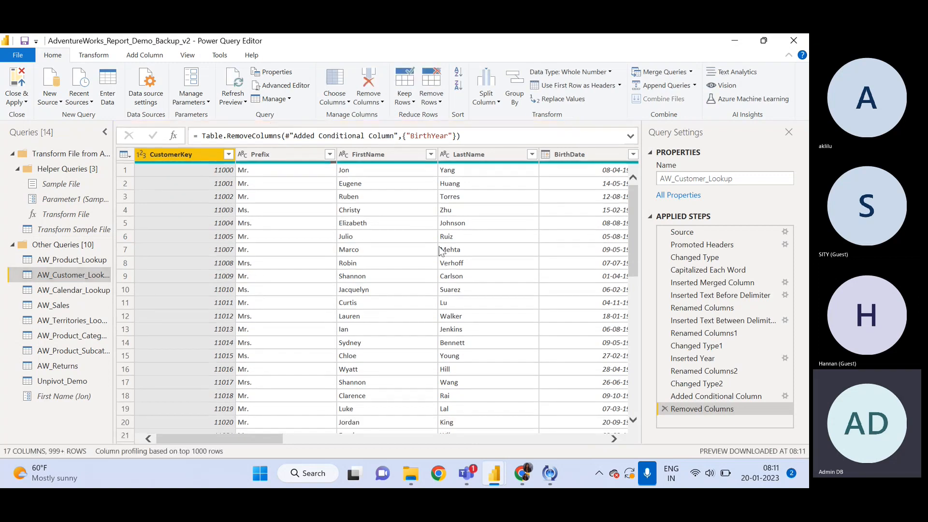
left_click(376, 157)
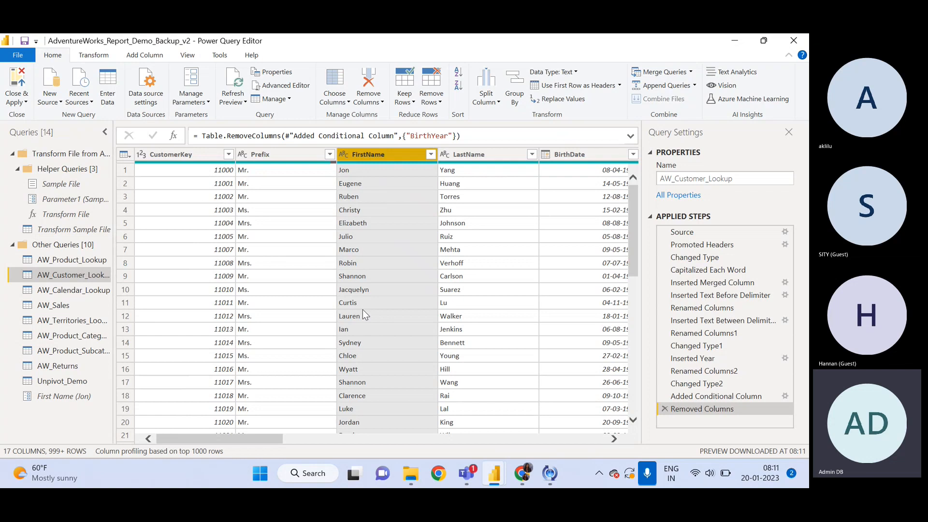
mouse_move(495, 467)
left_click(430, 155)
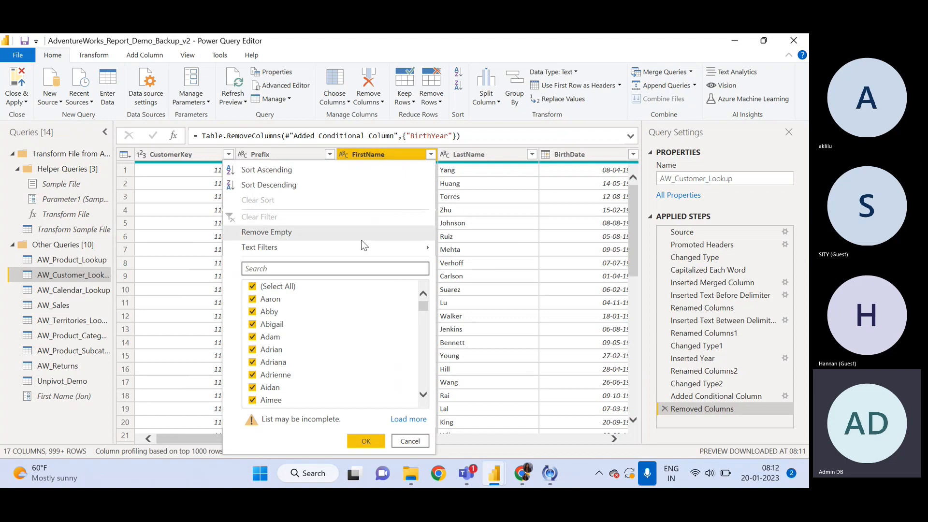
mouse_move(381, 246)
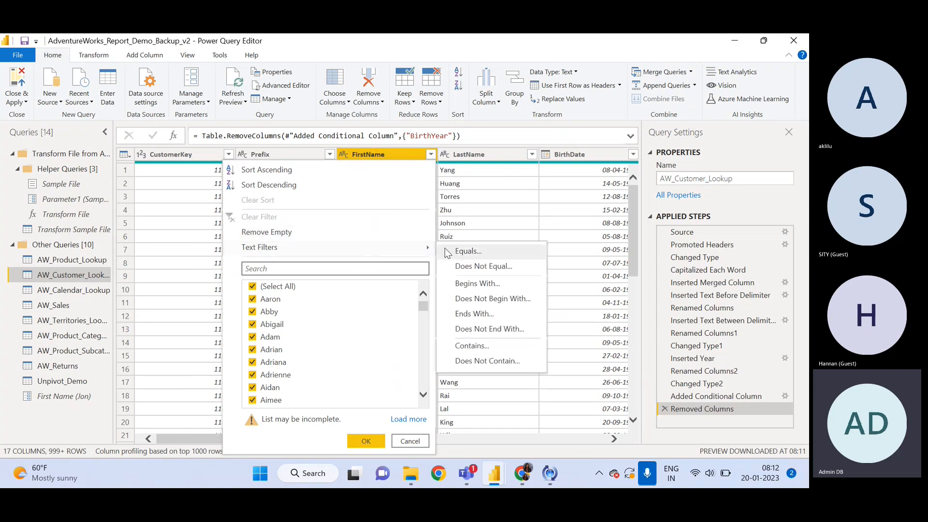
left_click(467, 250)
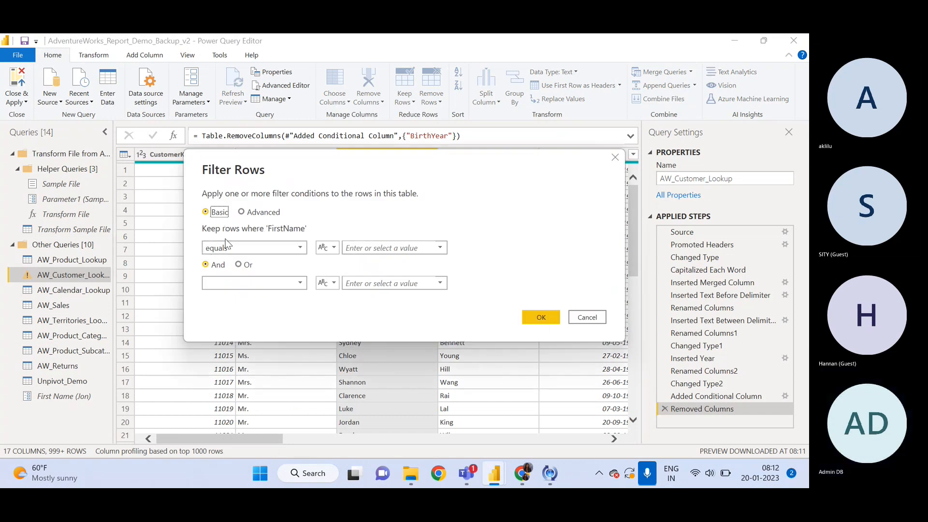
Step: Set the filter to keep rows where FirstName equals the First Name parameter, and apply it
left_click(333, 248)
left_click(388, 250)
left_click(390, 250)
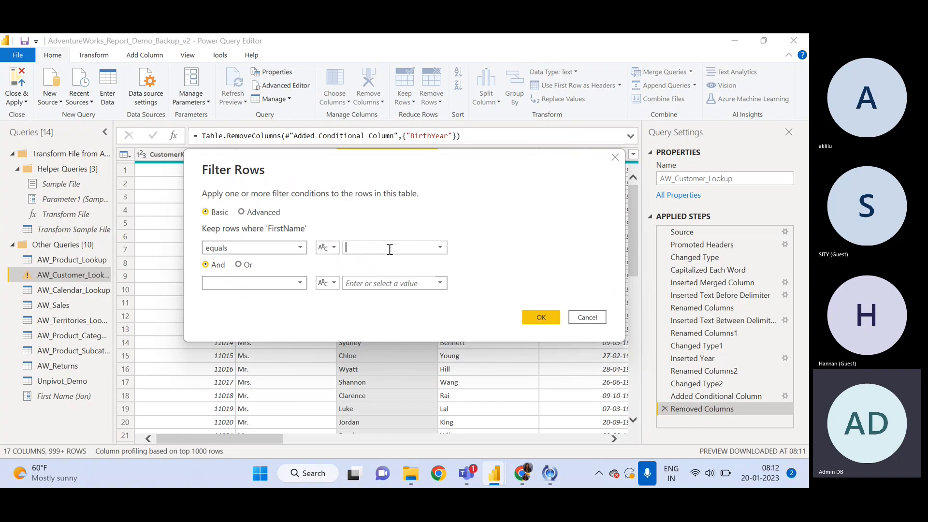
left_click(440, 247)
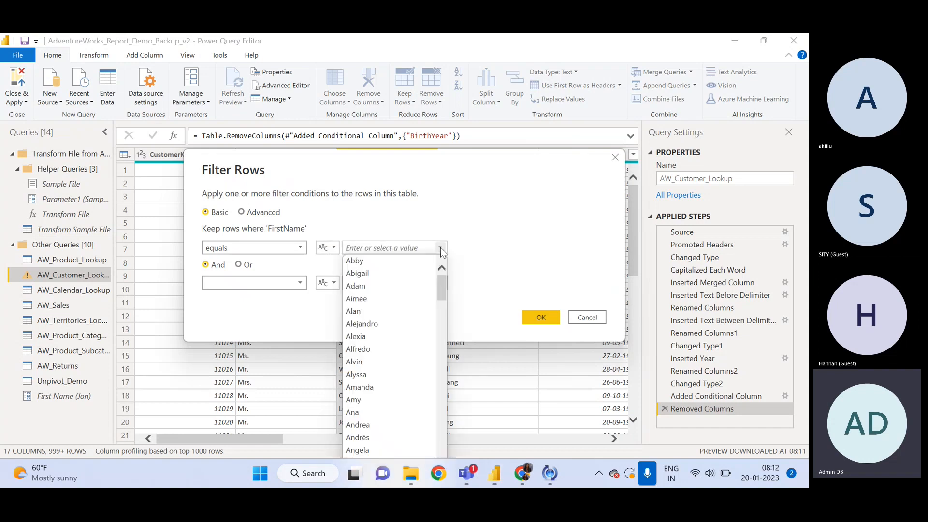
left_click(400, 249)
left_click(333, 247)
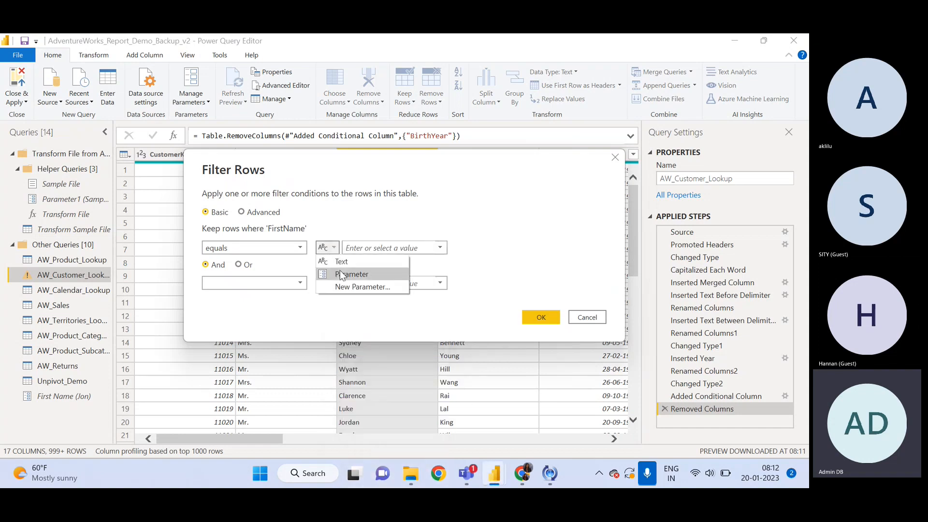
left_click(344, 274)
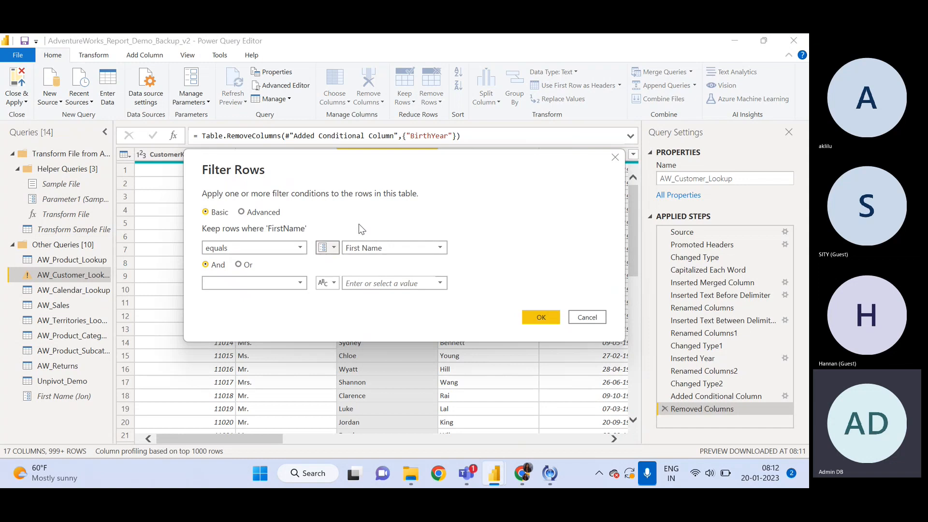
left_click(441, 247)
left_click(441, 247)
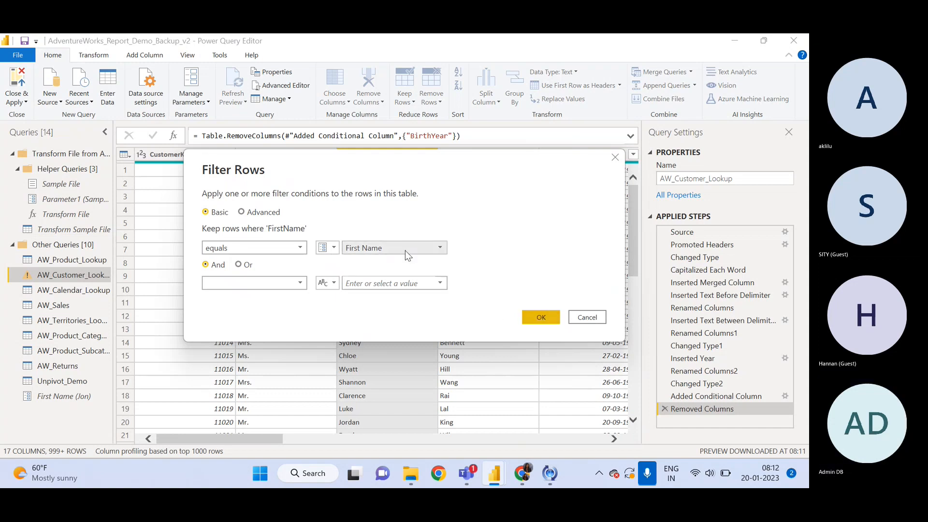
left_click(440, 247)
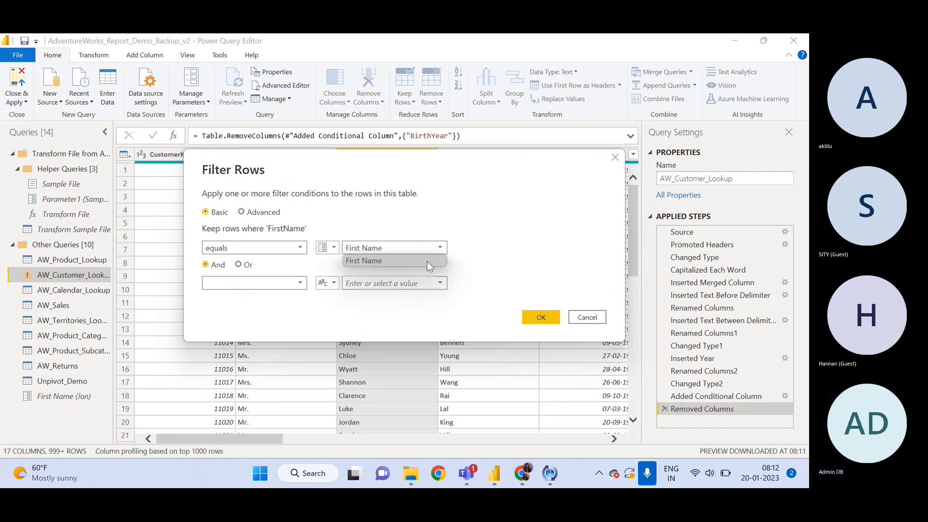
left_click(427, 261)
left_click(533, 318)
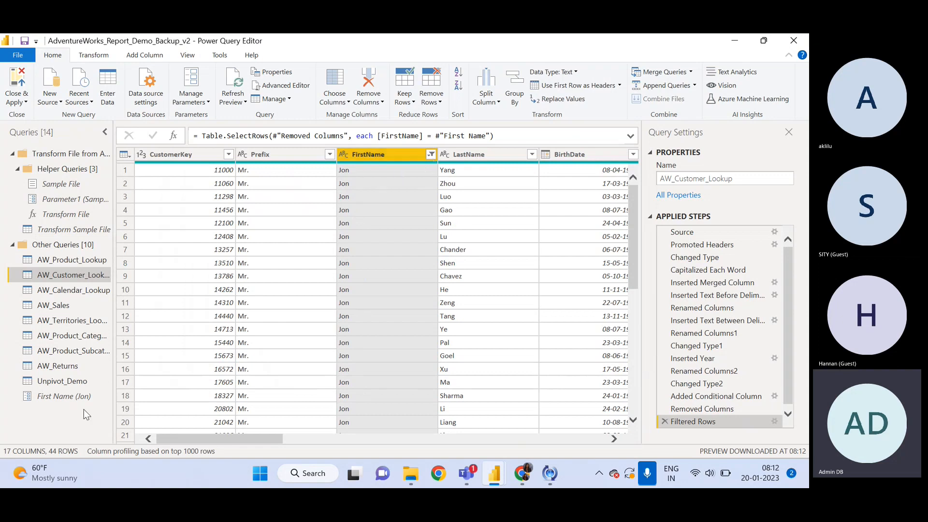
Step: Switch the First Name parameter's current value to the second listed name and check the filtered AW_Customer_Lookup rows
left_click(56, 396)
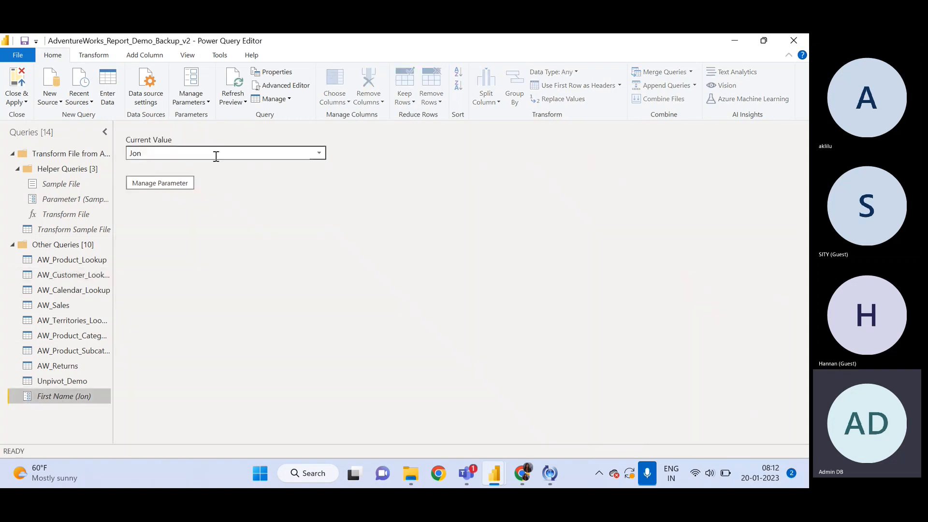
left_click(321, 153)
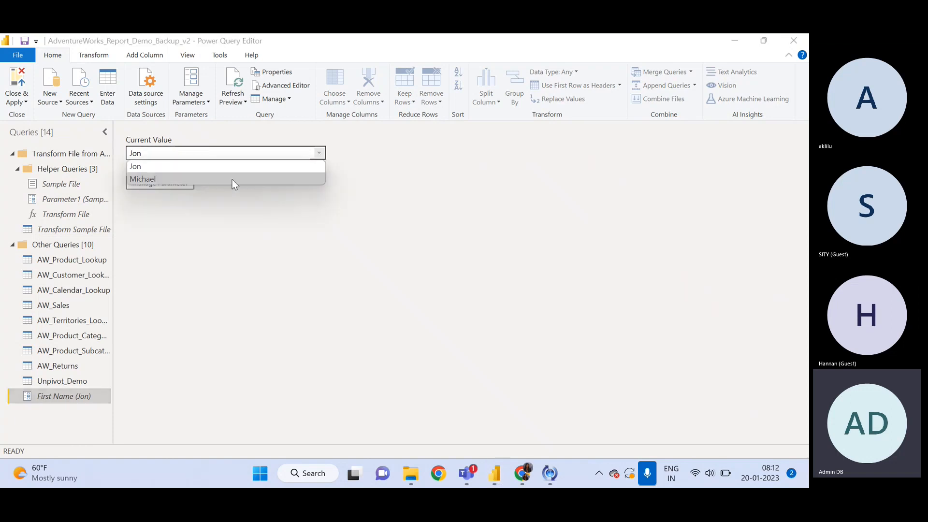
left_click(231, 176)
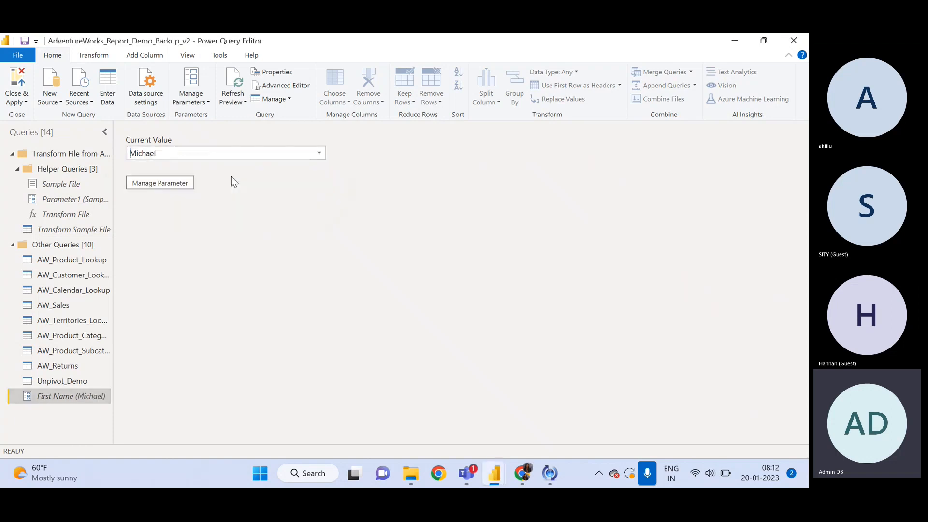
left_click(58, 277)
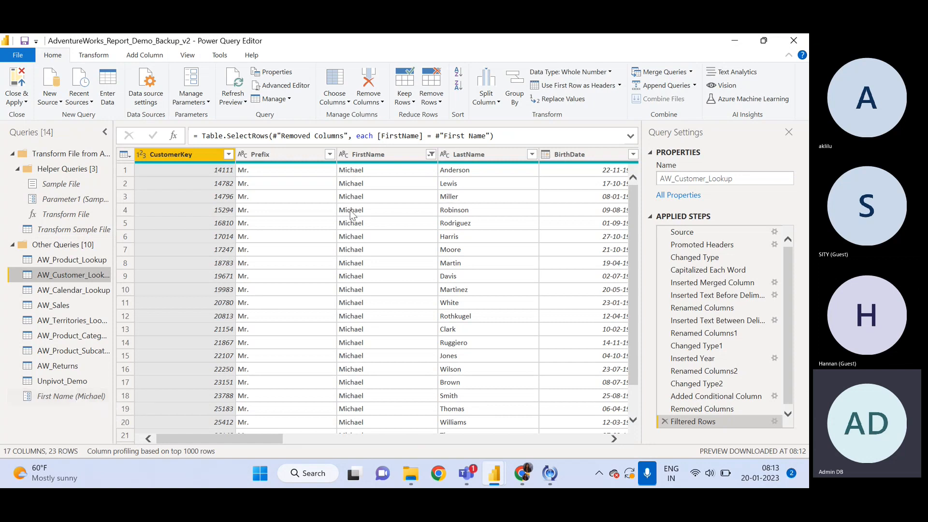
Step: Set the First Name parameter's current value back to the first listed name and recheck the AW_Customer_Lookup rows
left_click(76, 399)
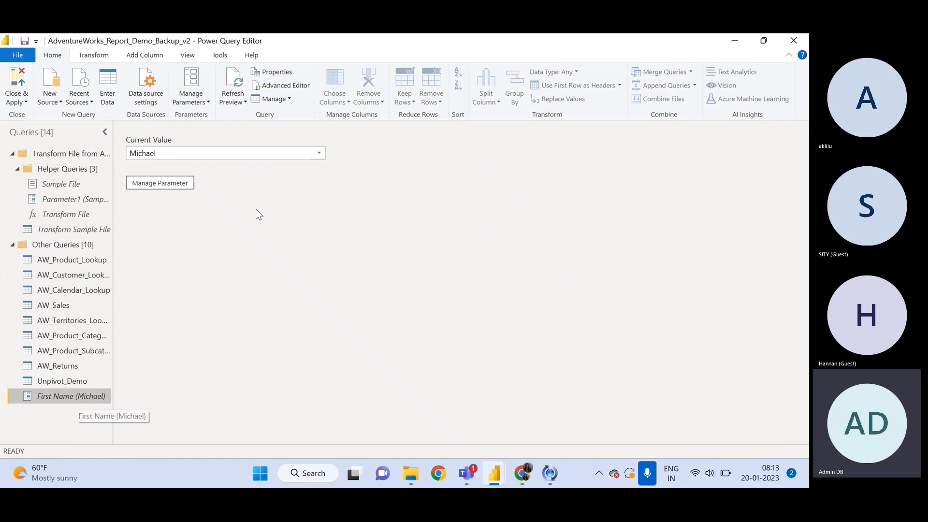
left_click(319, 153)
left_click(257, 167)
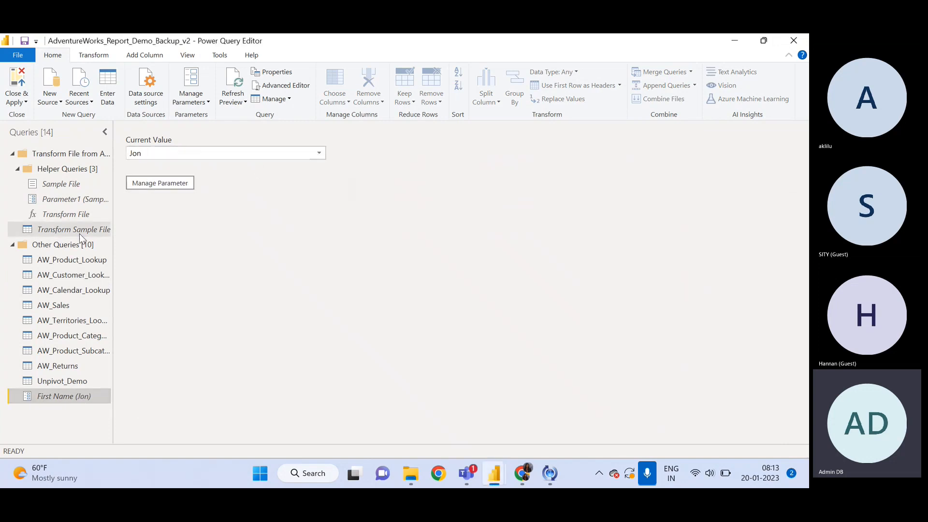
left_click(65, 276)
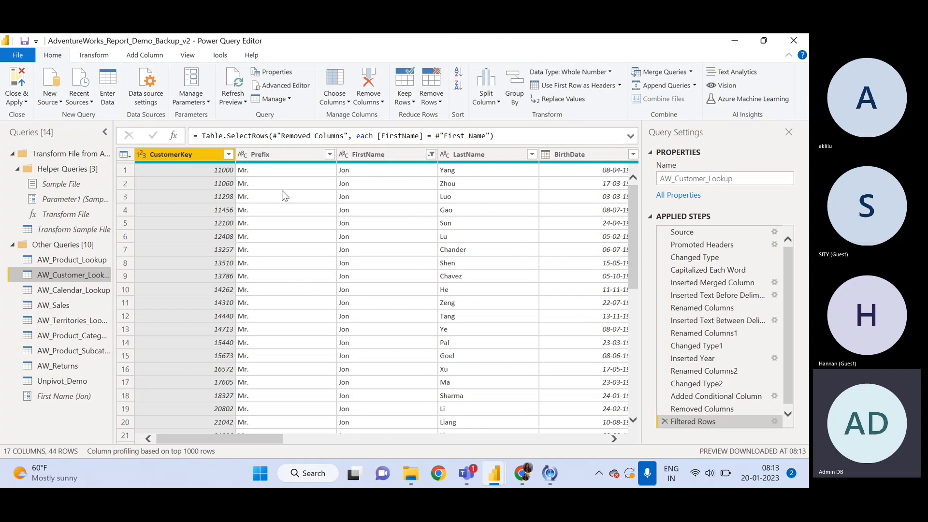
Step: Close the query editor and apply the pending query changes to the report
left_click(16, 85)
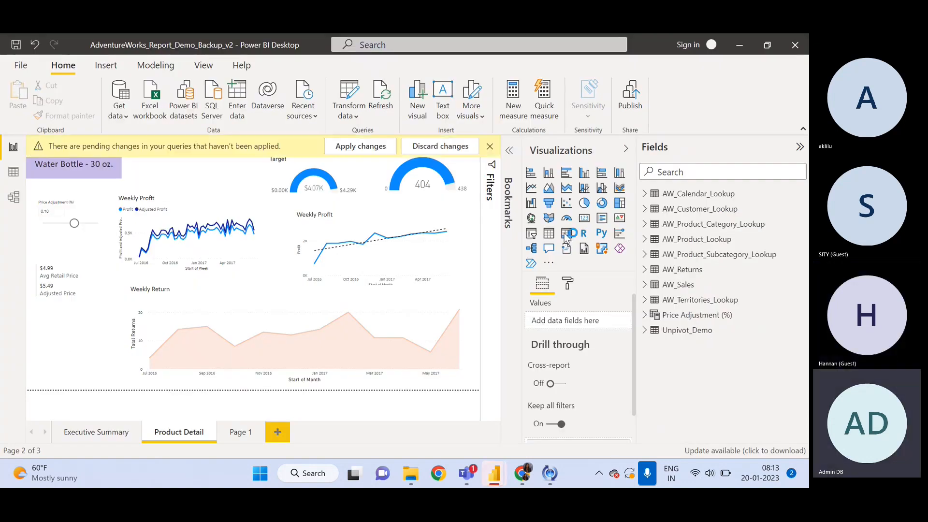
left_click(365, 148)
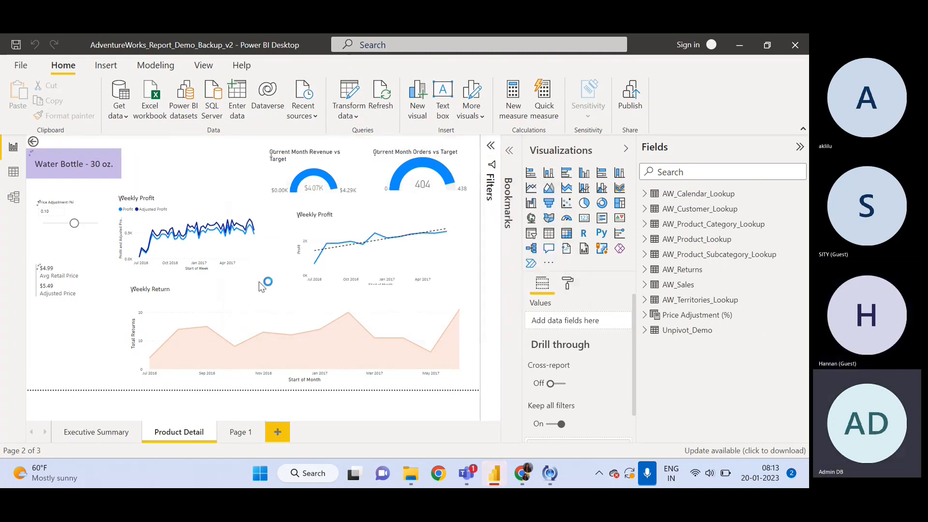
Step: Add a matrix visual to the Product Detail page with FullName from AW_Customer_Lookup as its rows
left_click(566, 233)
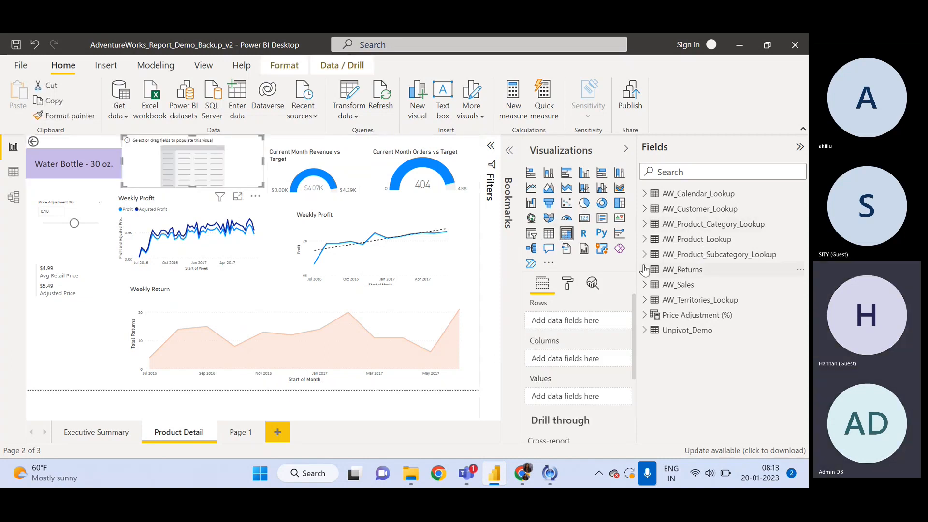
left_click(645, 240)
left_click(644, 240)
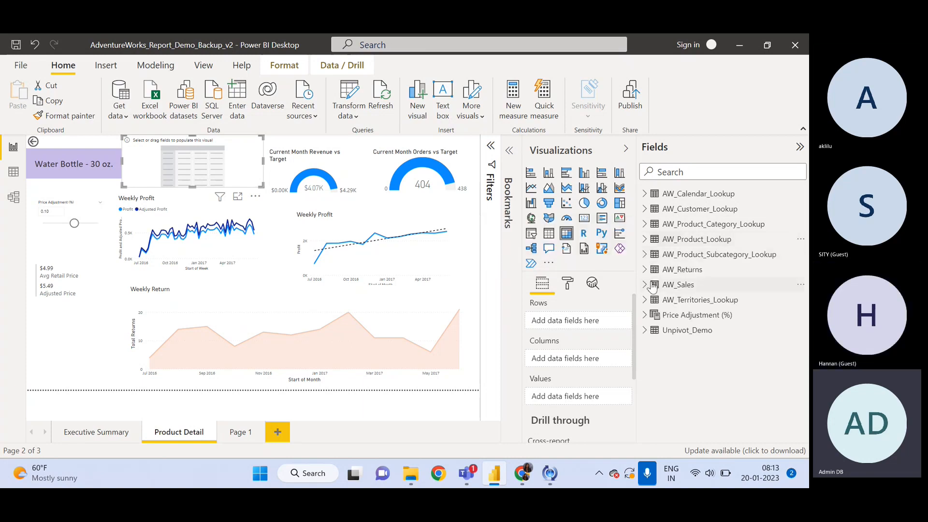
left_click(645, 209)
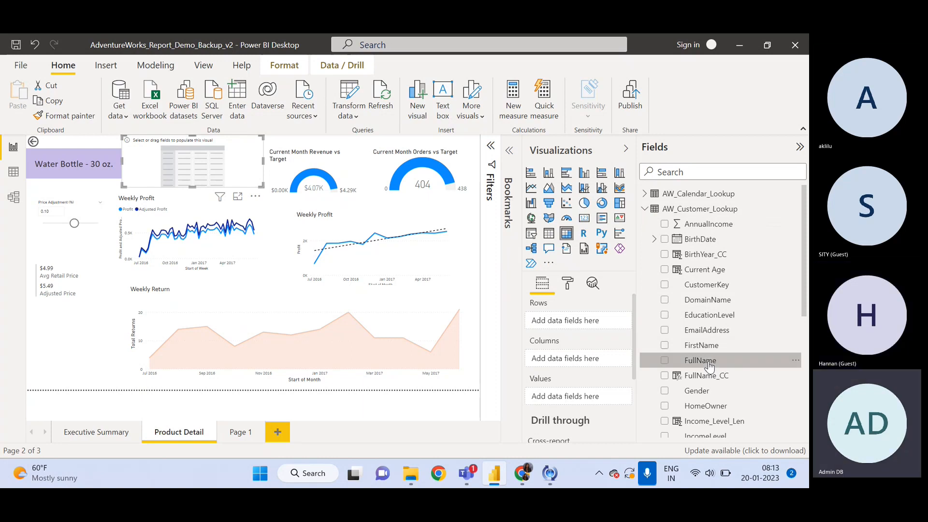
left_click_drag(708, 367, 561, 323)
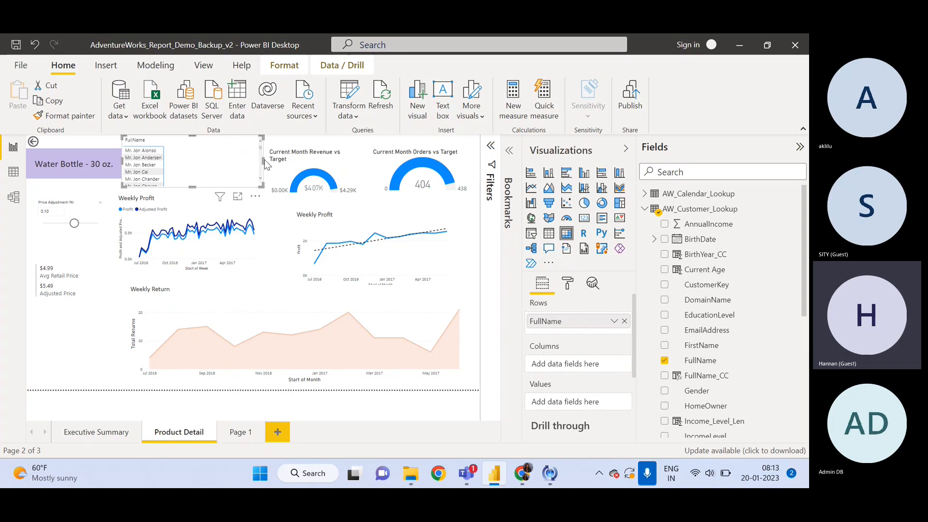
Step: Narrow the FullName matrix to about half its width and move it down over the upper Weekly Profit chart
left_click_drag(247, 156, 188, 153)
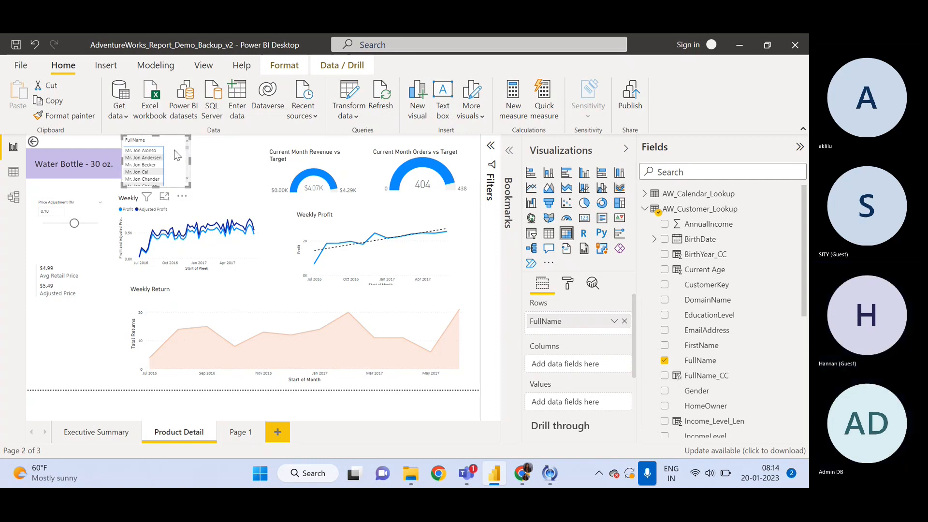
left_click_drag(177, 154, 164, 254)
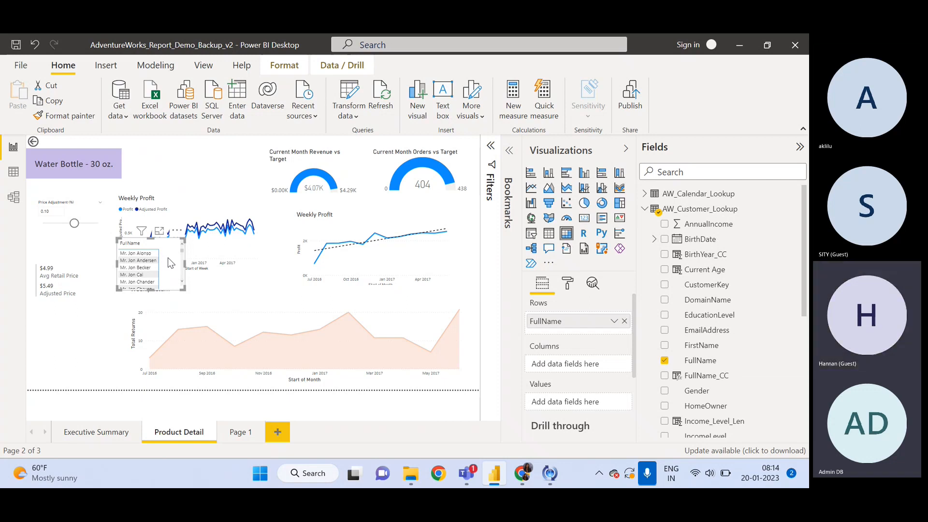
mouse_move(141, 231)
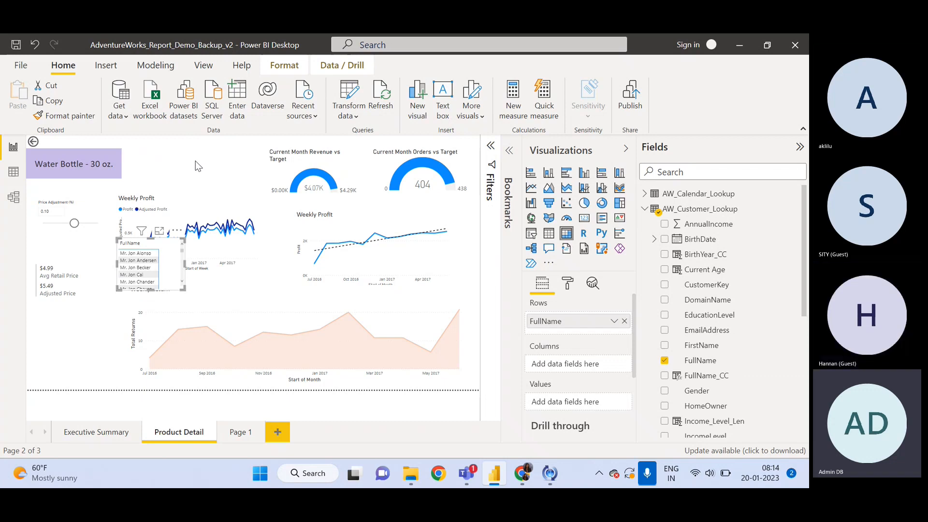
Step: Edit the report's parameters, setting First Name to the second listed name, and apply the change
left_click(357, 116)
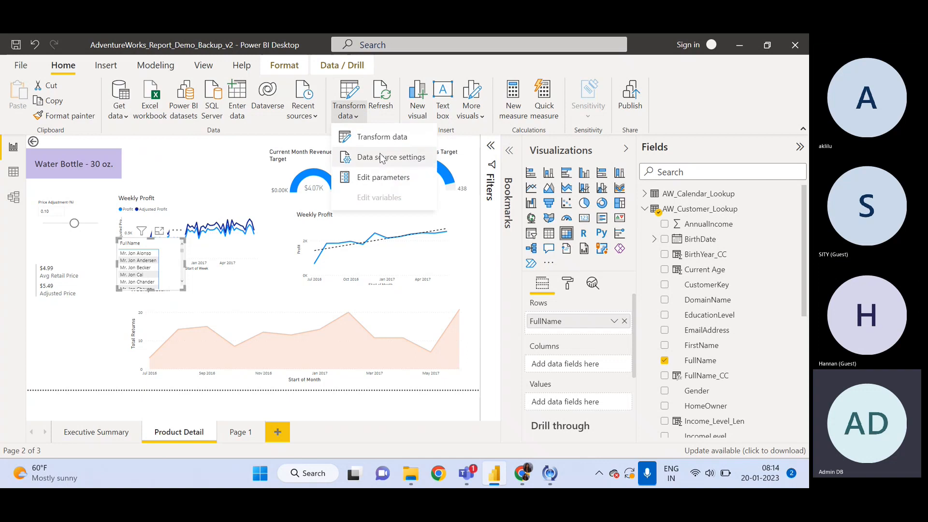
left_click(380, 181)
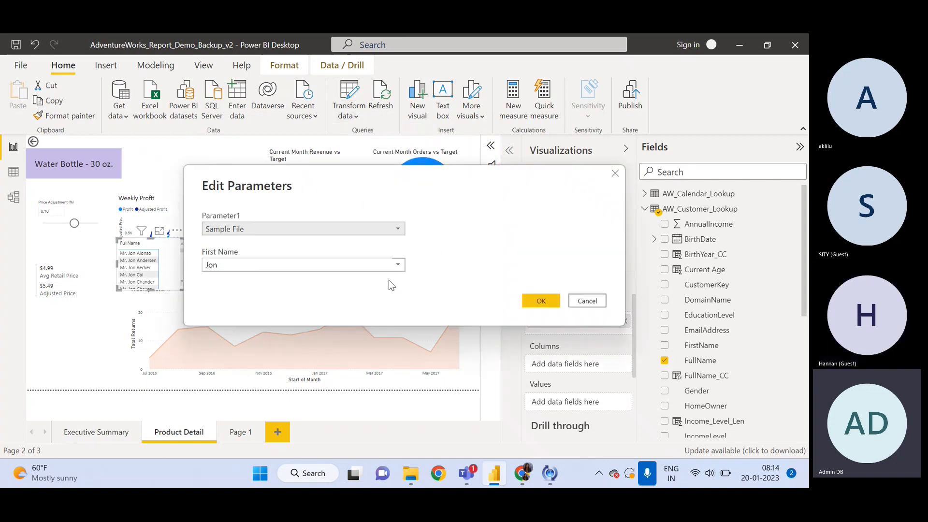
left_click(398, 264)
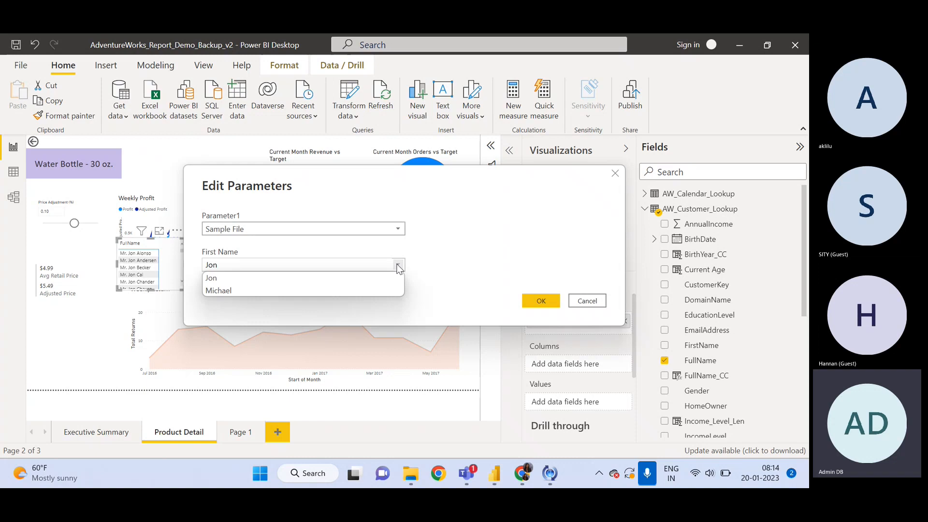
left_click(301, 290)
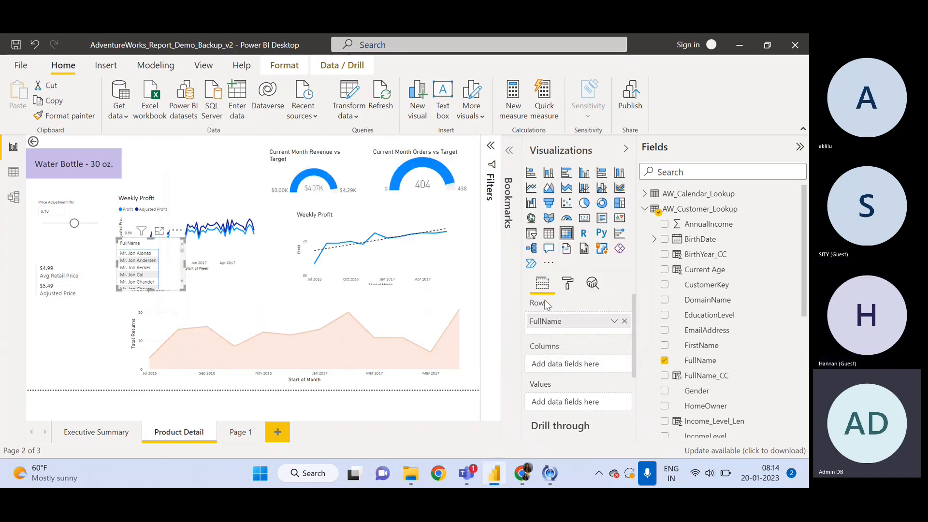
left_click(542, 300)
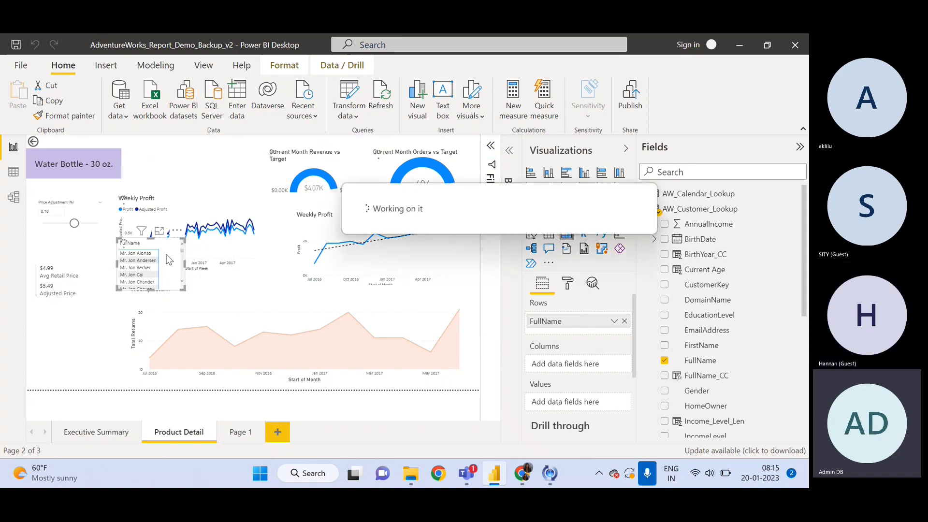
left_click(491, 146)
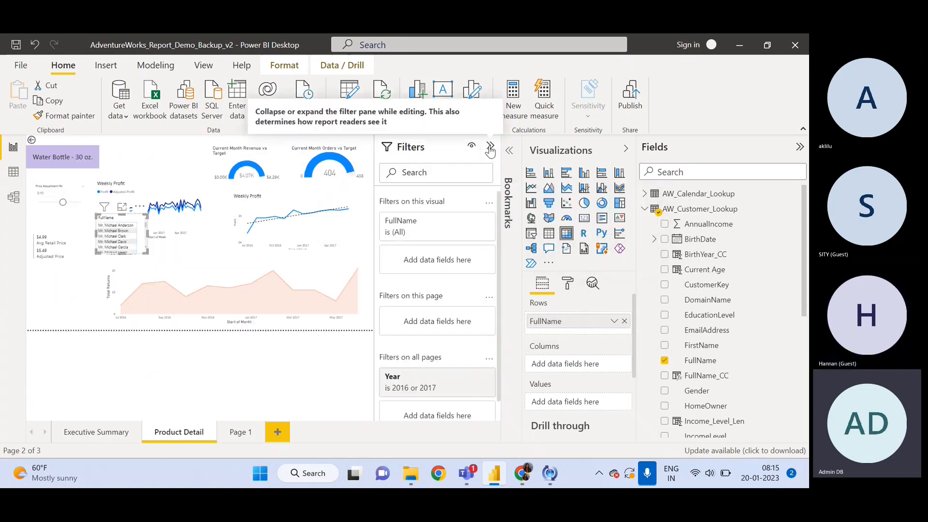
left_click(490, 147)
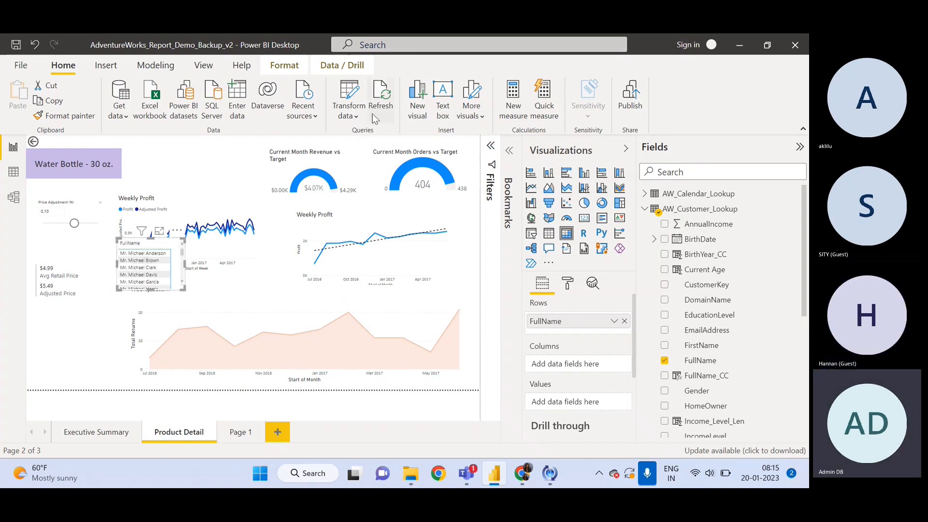
Step: Review the report's current parameter values and the filters applied on the page and on all pages
left_click(349, 117)
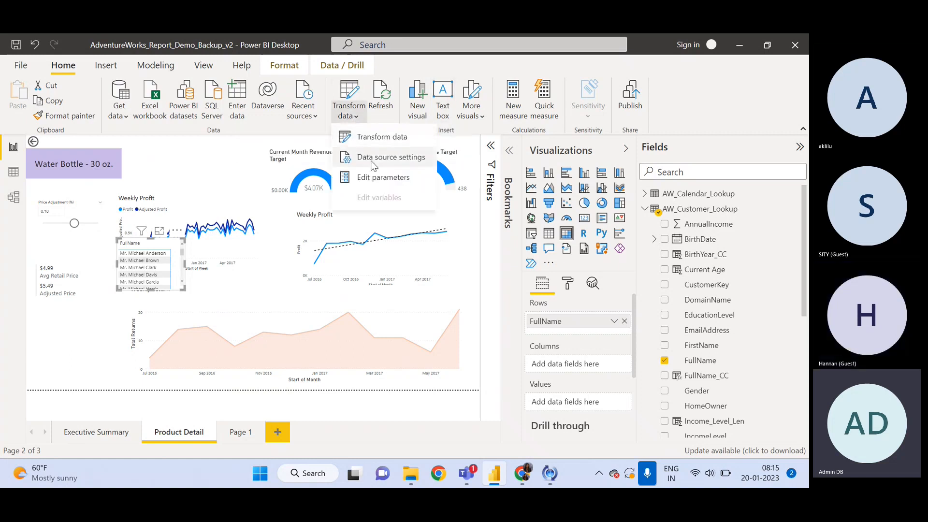
left_click(182, 164)
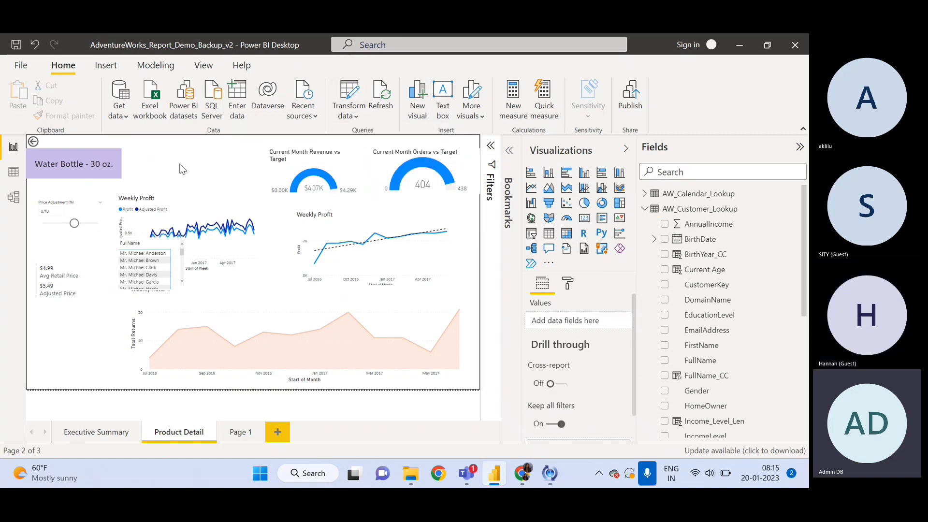
left_click(358, 120)
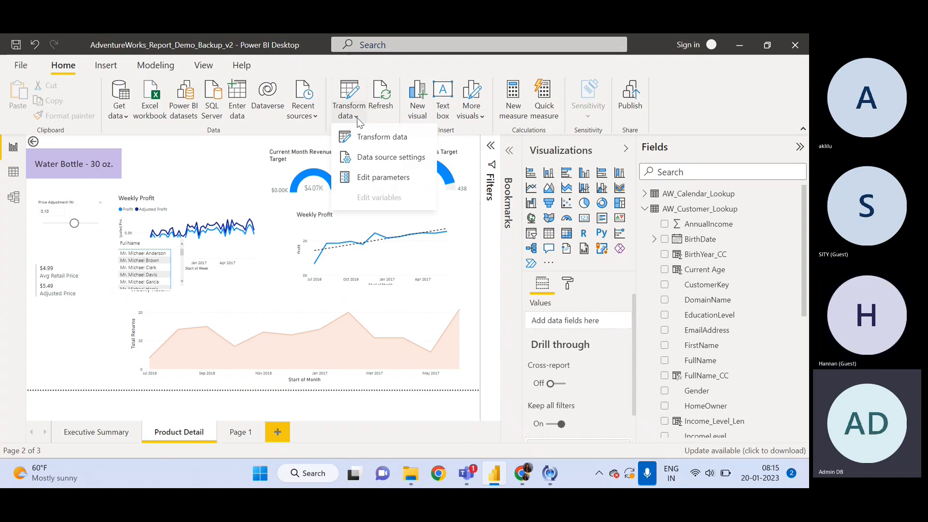
left_click(382, 179)
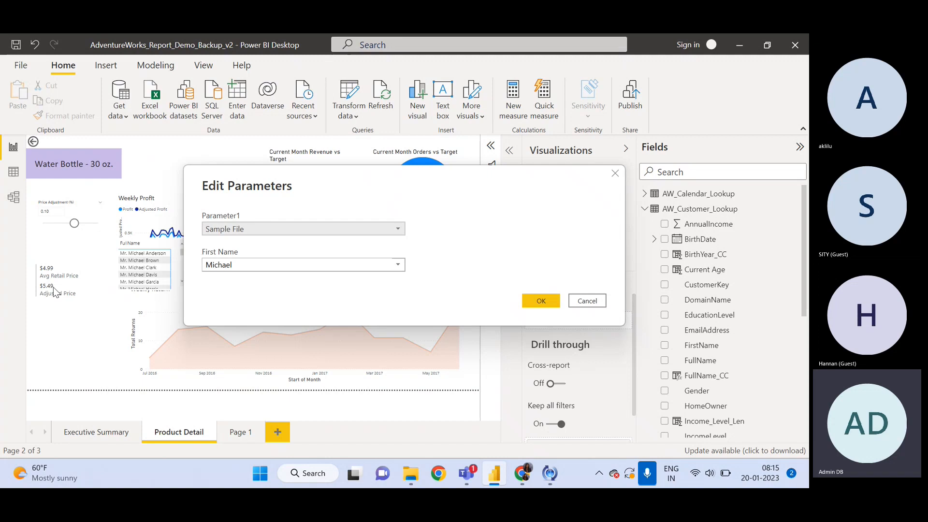
left_click(576, 300)
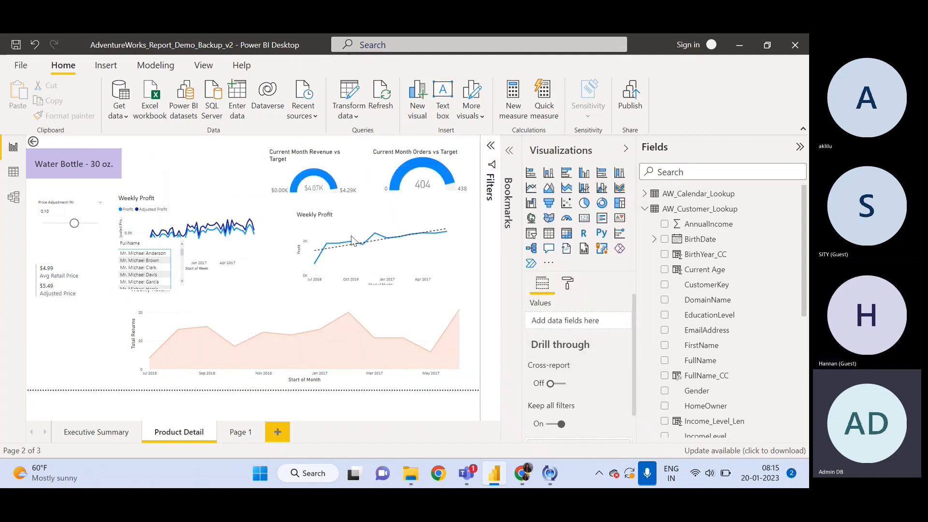
left_click(489, 159)
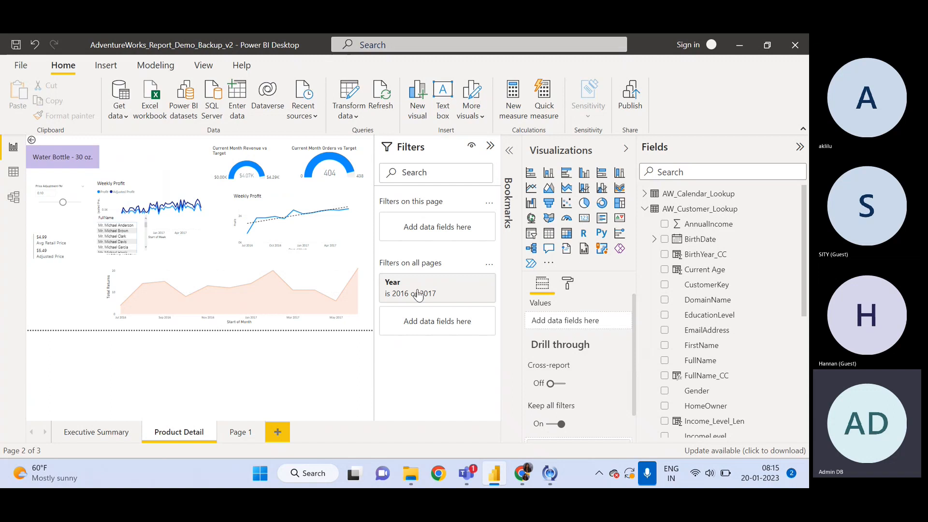
left_click(491, 150)
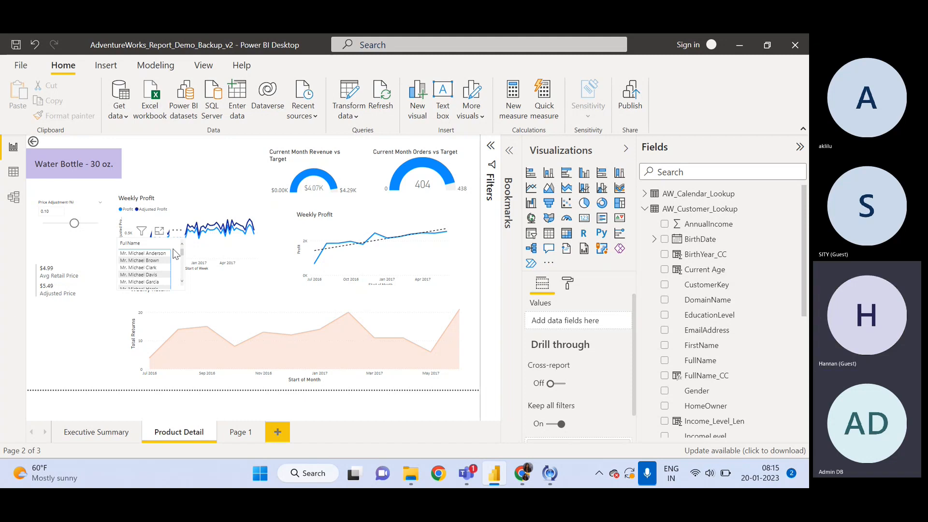
Step: Move the FullName matrix off the Weekly Profit chart to the empty area below the Adjusted Price card, beside the Weekly Return chart
left_click(161, 290)
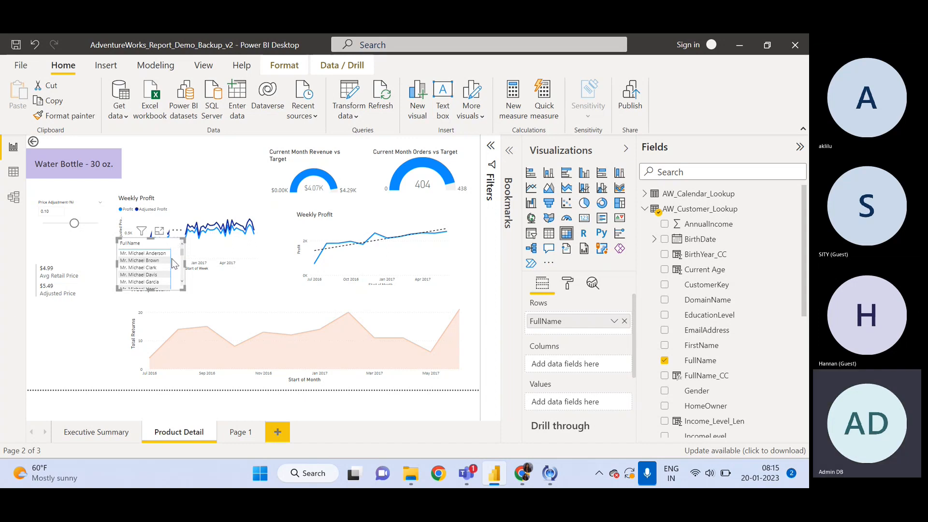
left_click_drag(172, 239, 167, 275)
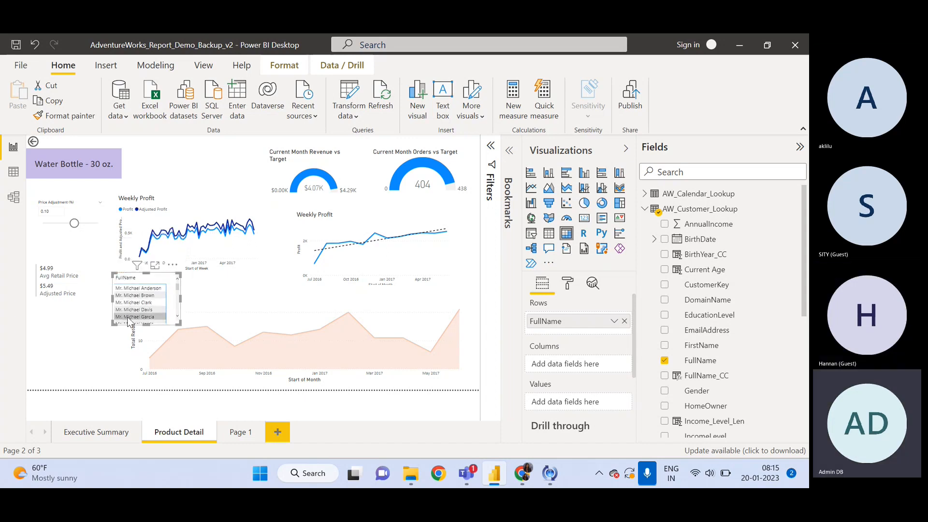
left_click_drag(171, 323, 105, 361)
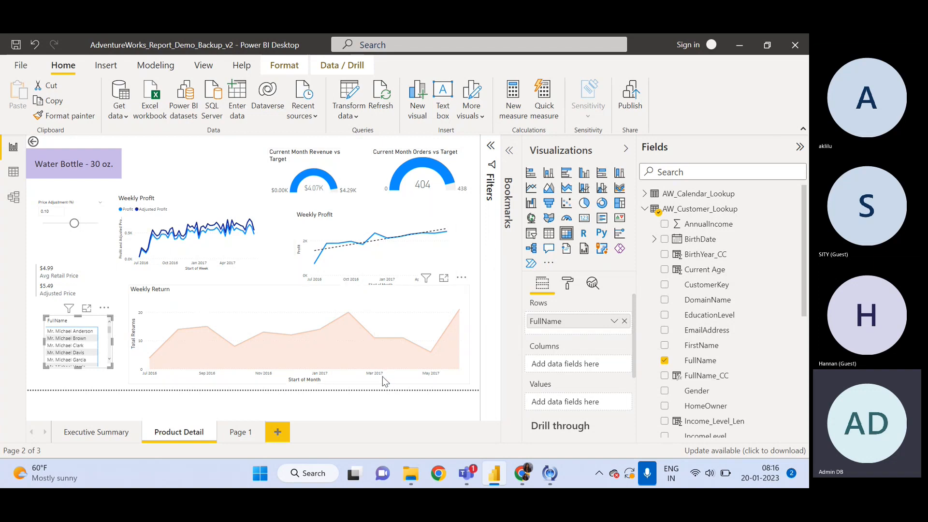
Step: Examine the filters on the FullName matrix and on the page, and check where the report's parameters are edited
left_click(491, 150)
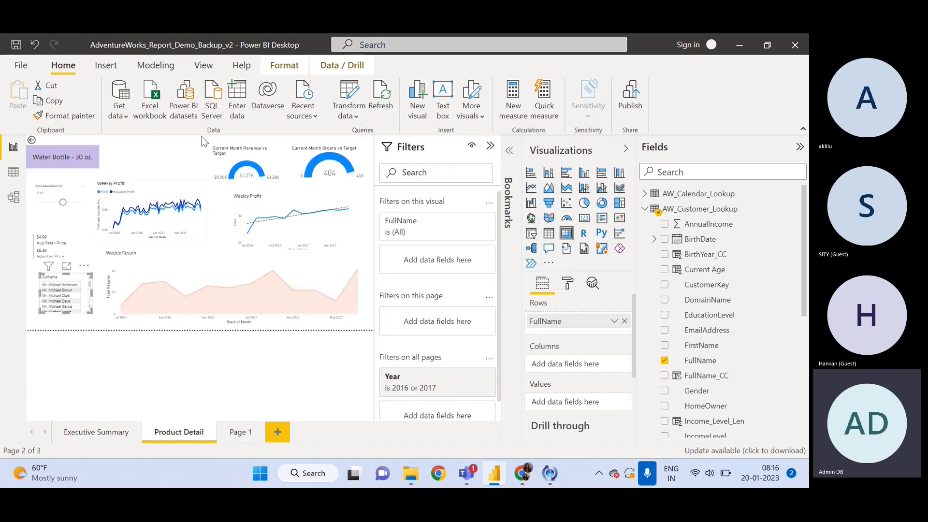
left_click(490, 150)
left_click(356, 117)
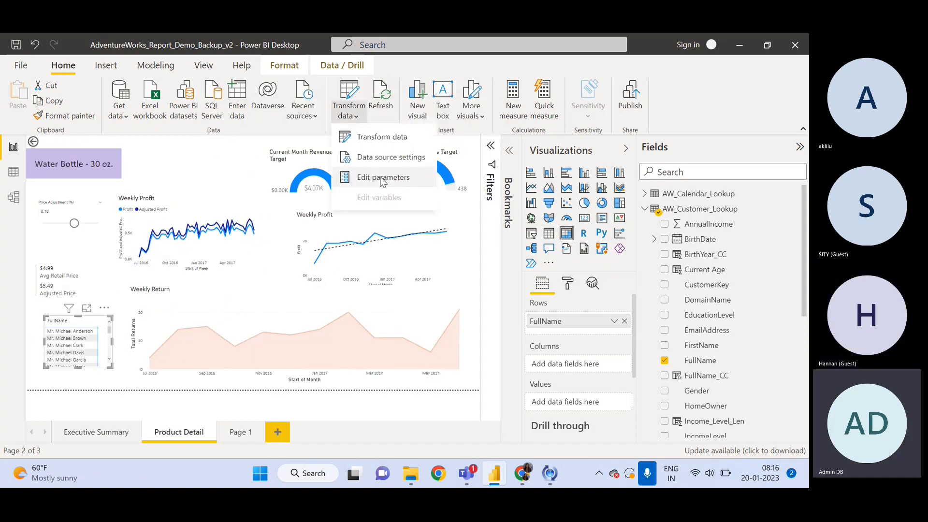
left_click(211, 165)
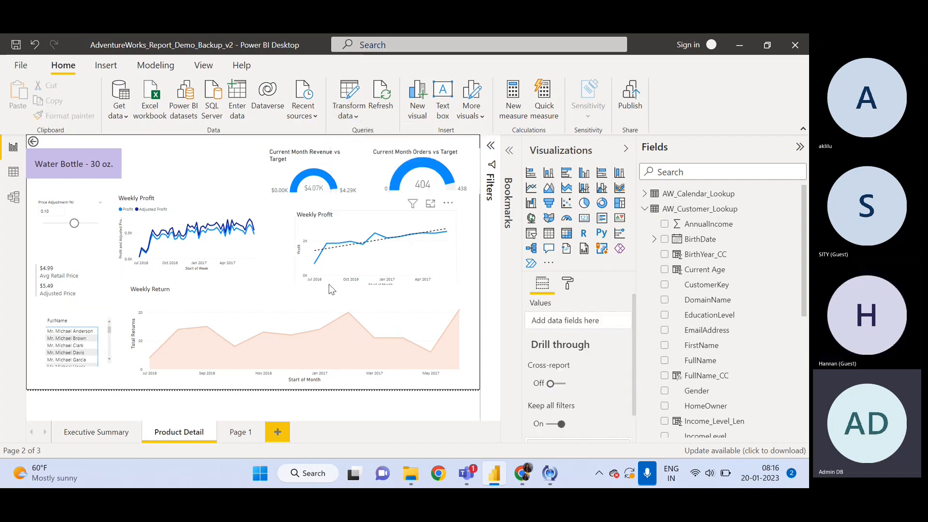
left_click(491, 146)
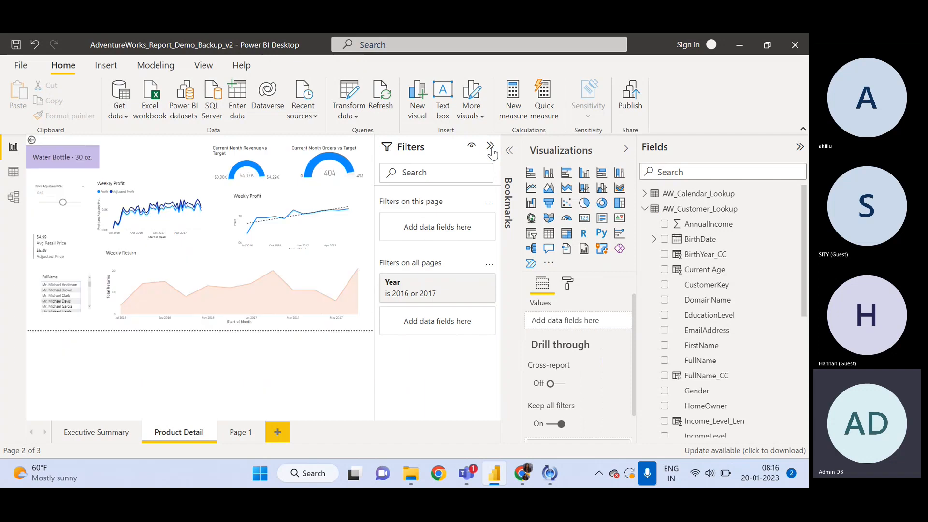
left_click(491, 147)
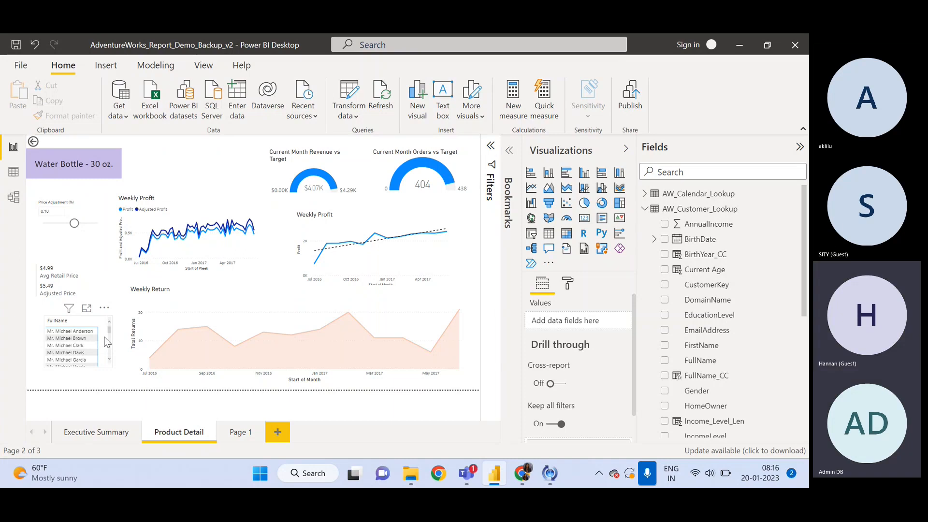
Step: Shift the FullName matrix slightly left and extend it downward to the lower edge of the report page
mouse_move(107, 341)
left_mouse_down()
mouse_move(95, 345)
mouse_move(95, 334)
left_mouse_up()
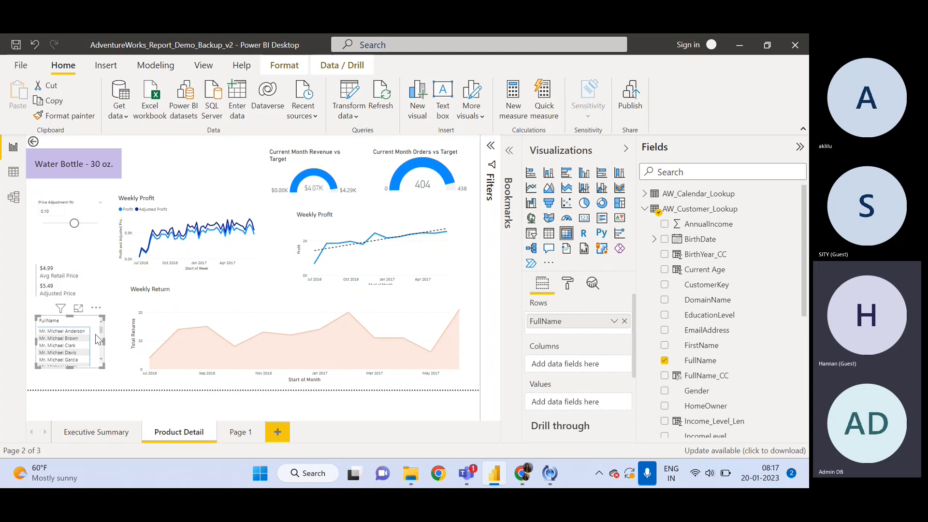
left_click_drag(71, 371, 71, 389)
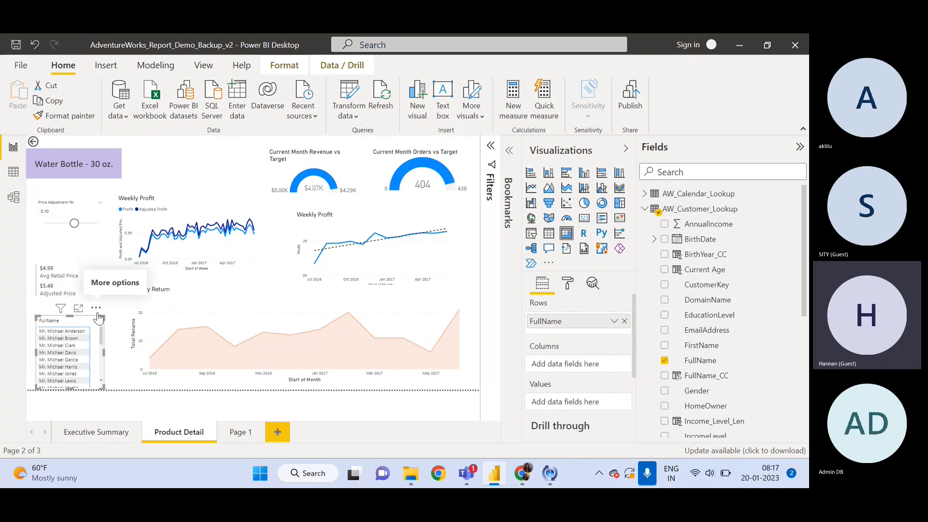
left_click(177, 158)
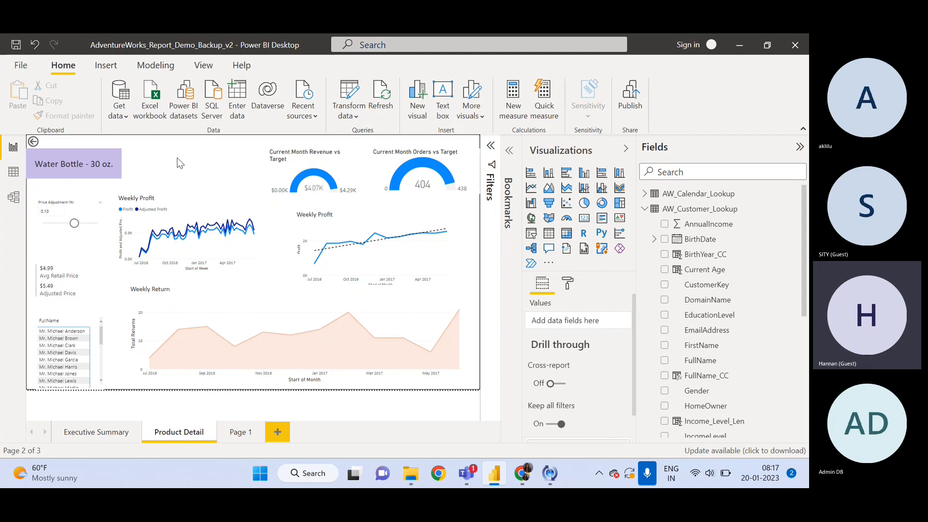
Step: Collapse the AW_Customer_Lookup field list and open the query editor
left_click(645, 210)
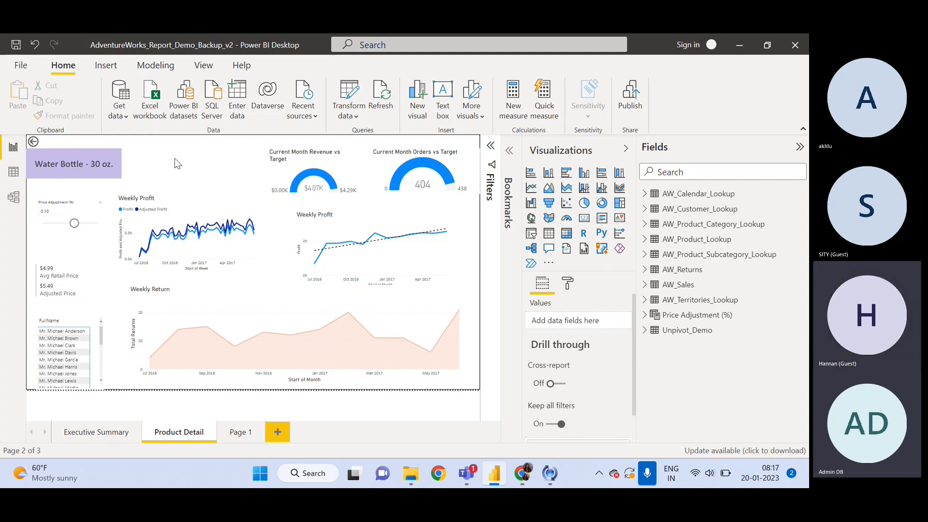
left_click(361, 117)
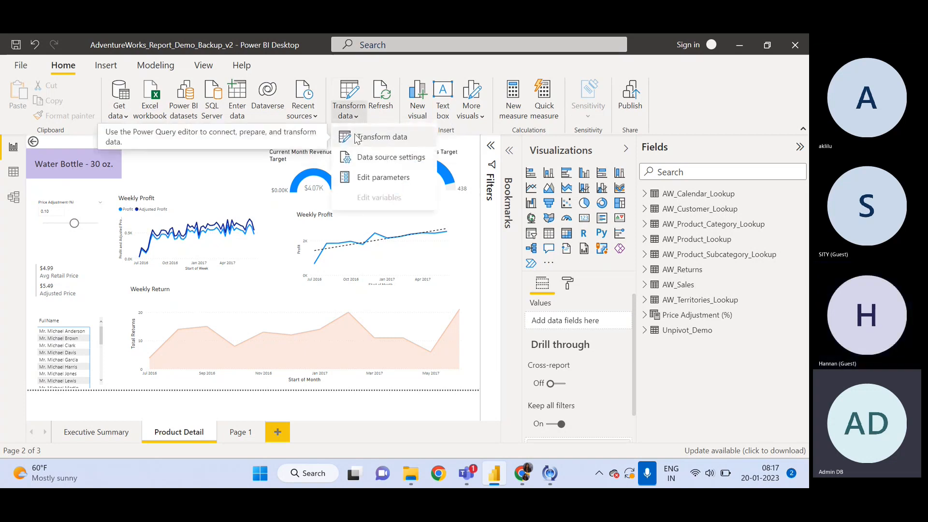
left_click(373, 137)
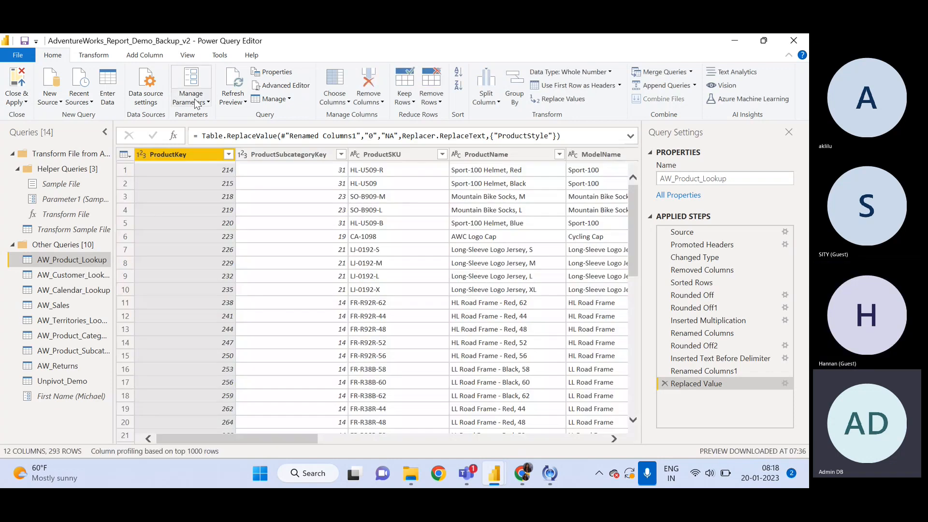
Step: Try defining a new parameter of type Date/Time that accepts any value, leaving its current value empty
left_click(197, 102)
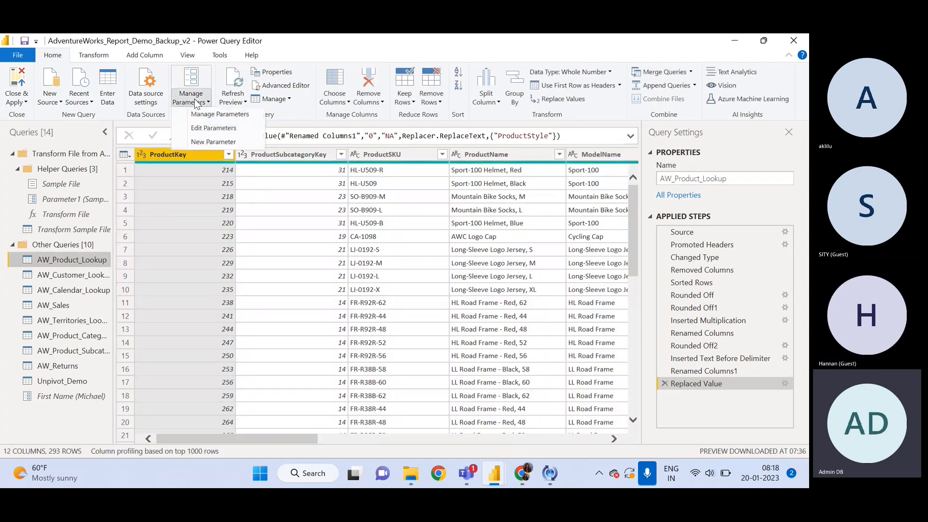
left_click(213, 142)
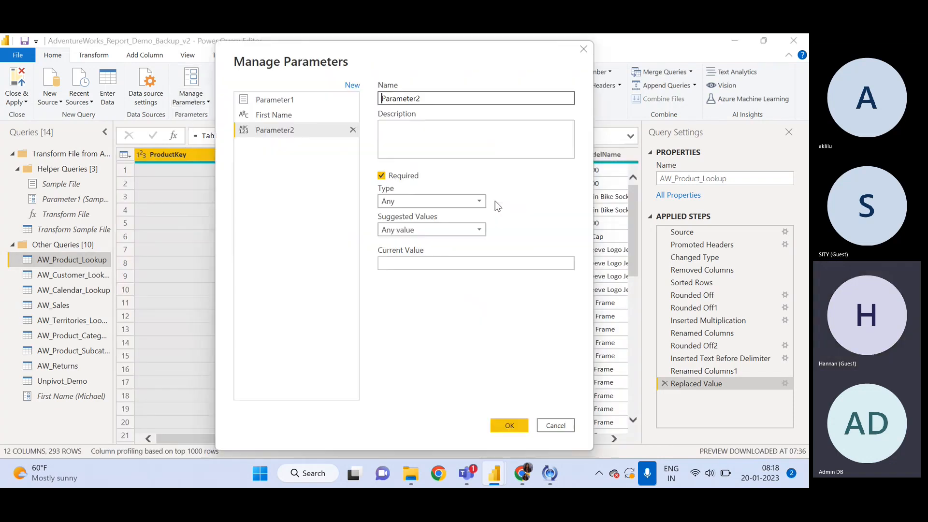
double_click(432, 99)
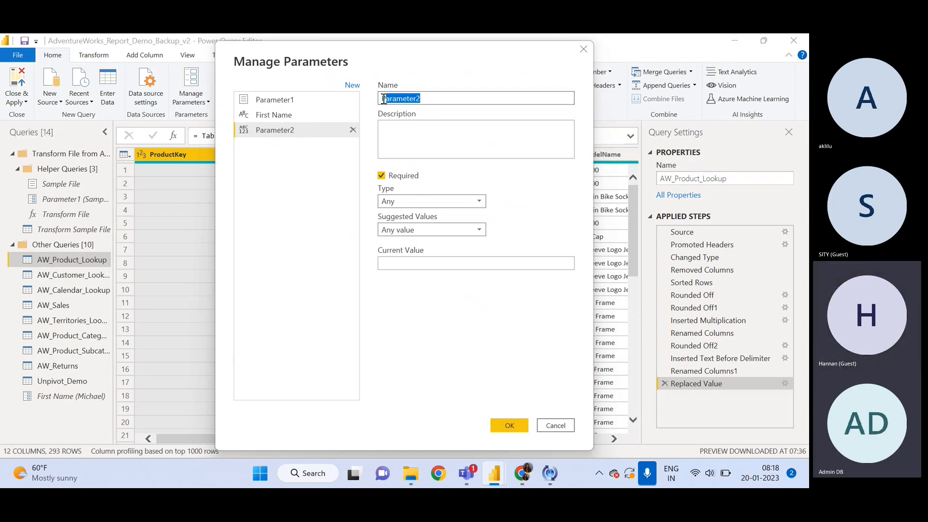
left_click(480, 207)
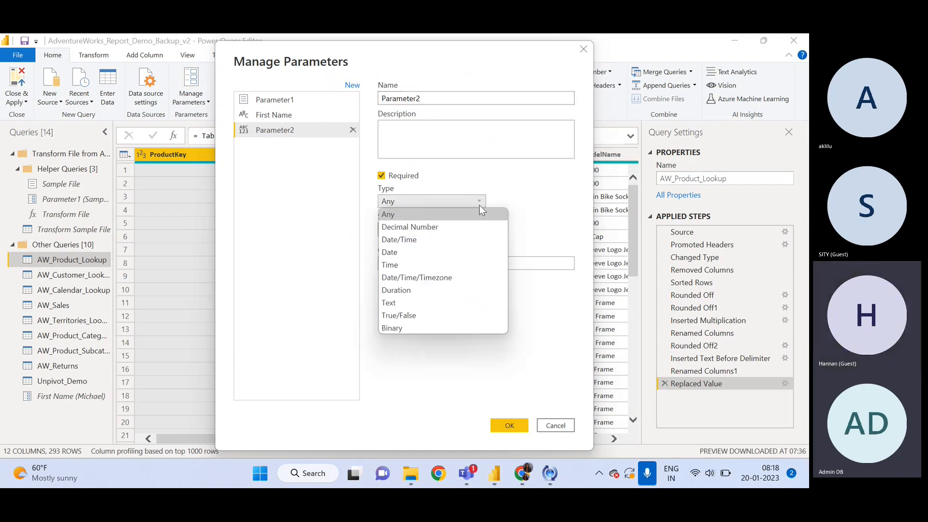
left_click(404, 238)
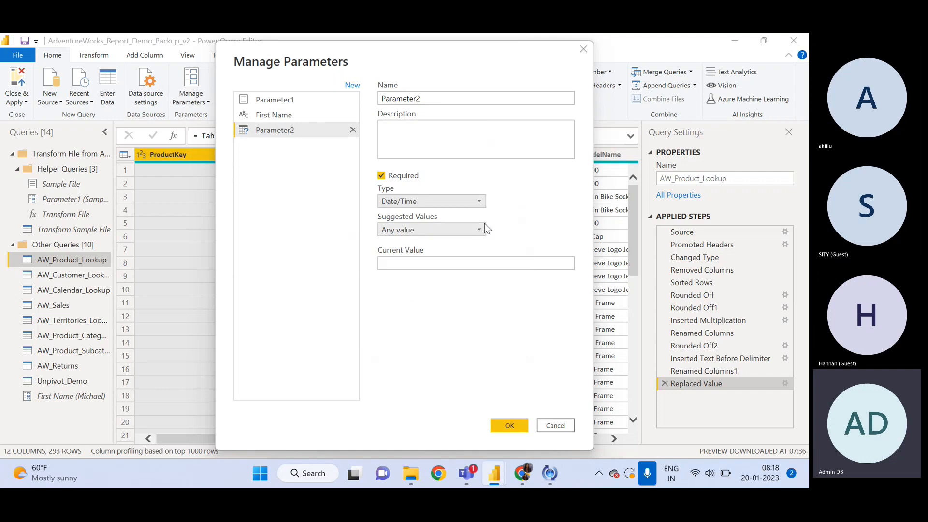
left_click(468, 231)
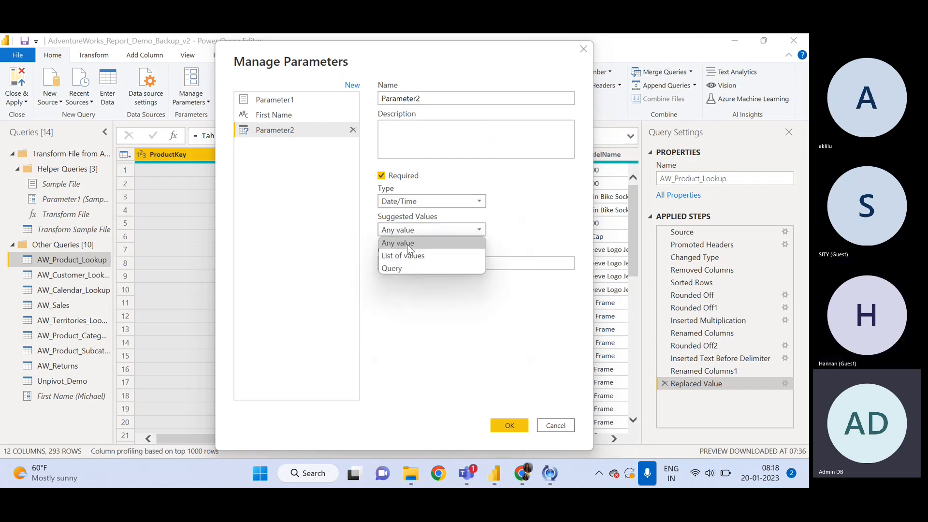
left_click(533, 198)
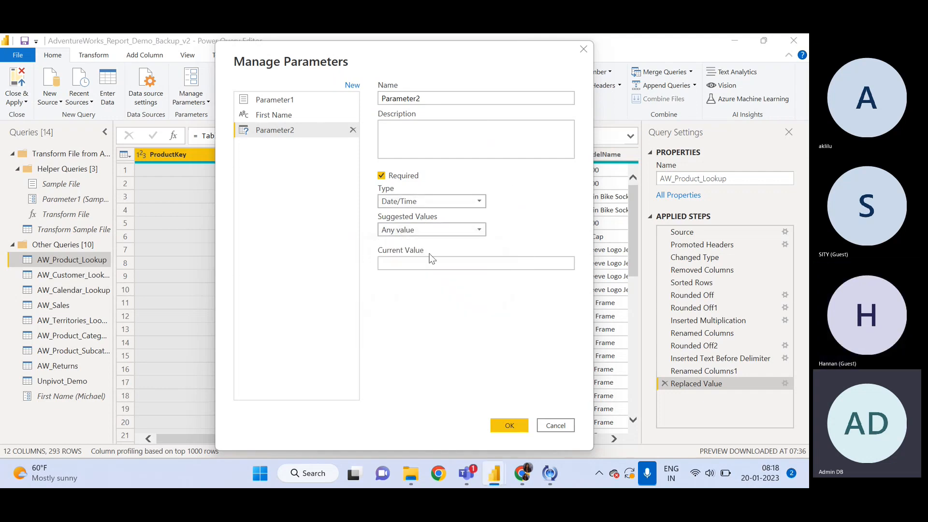
left_click(446, 261)
left_click(559, 427)
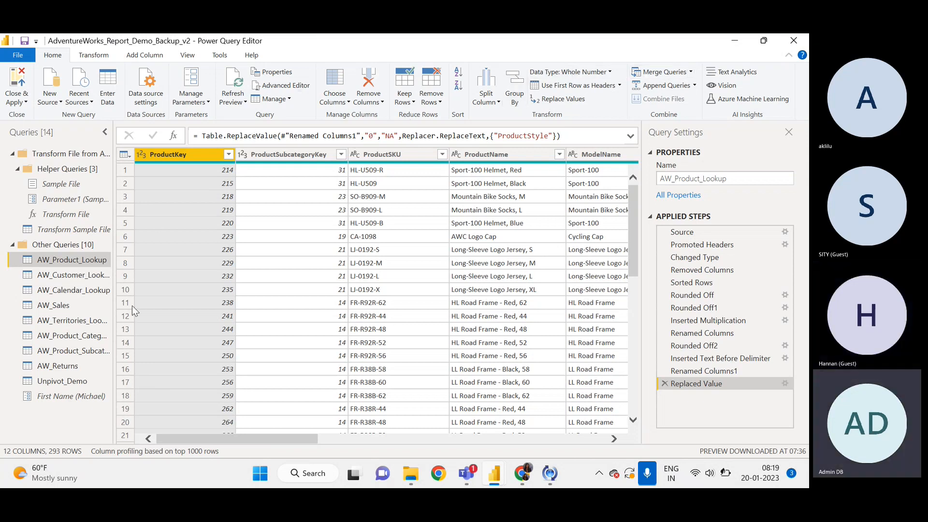
Step: Examine the First Name parameter and the data types offered for a new parameter
left_click(52, 395)
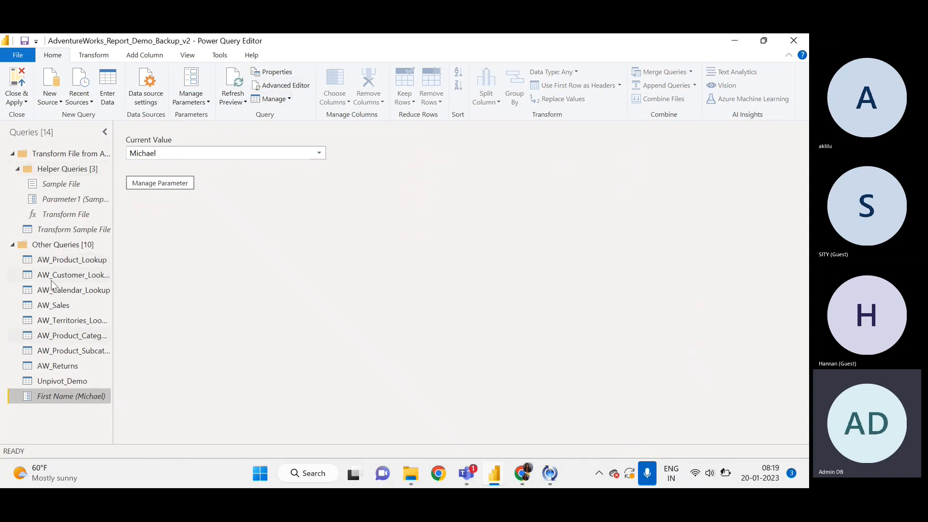
left_click(54, 245)
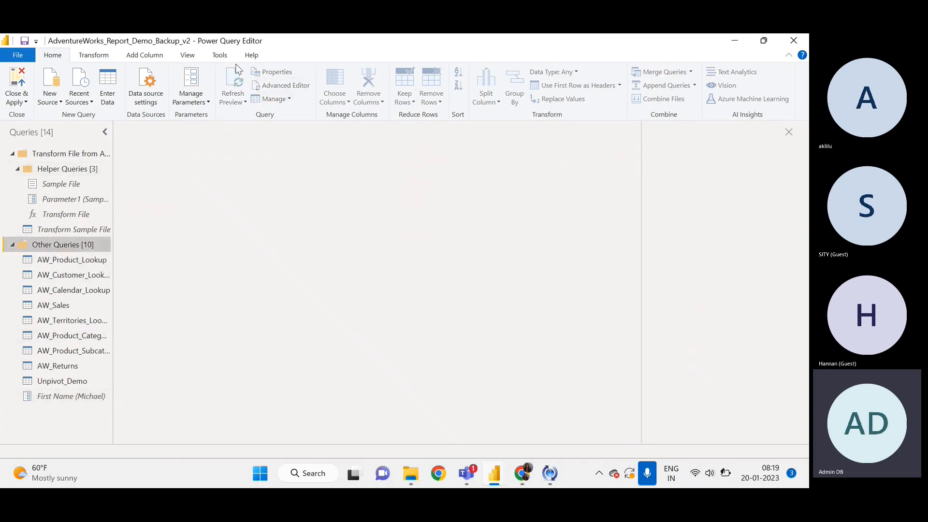
left_click(190, 99)
left_click(205, 141)
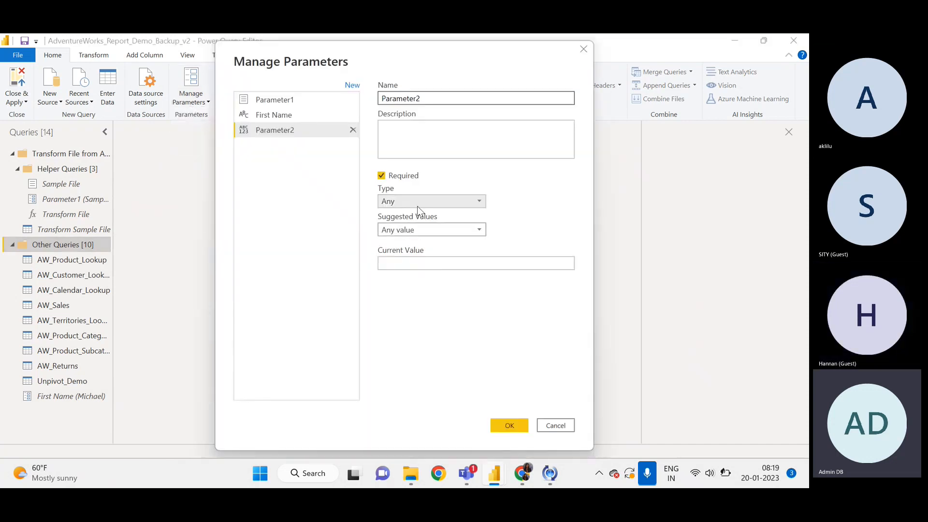
left_click(416, 200)
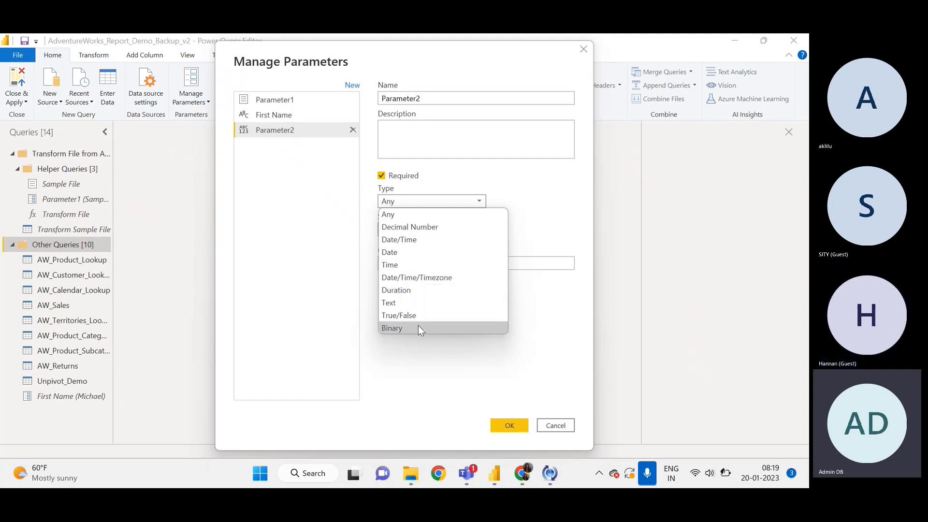
left_click(348, 204)
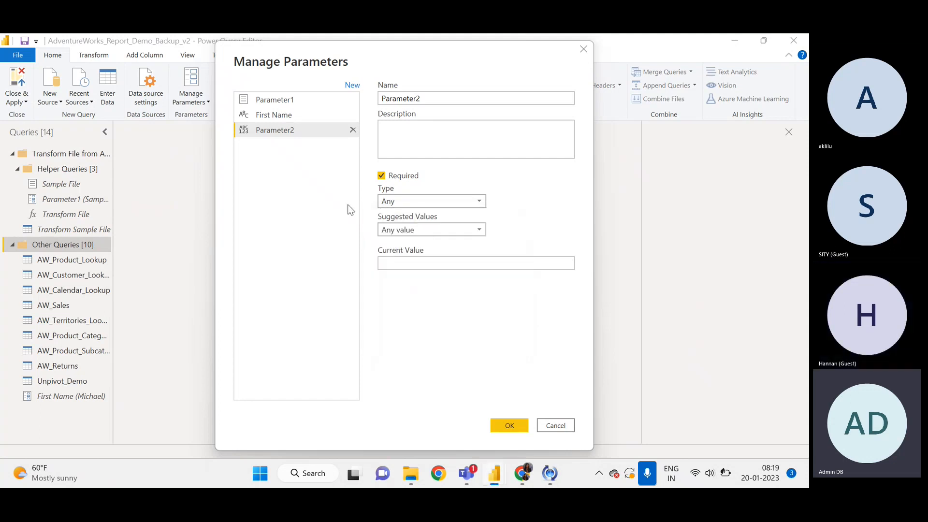
left_click(556, 425)
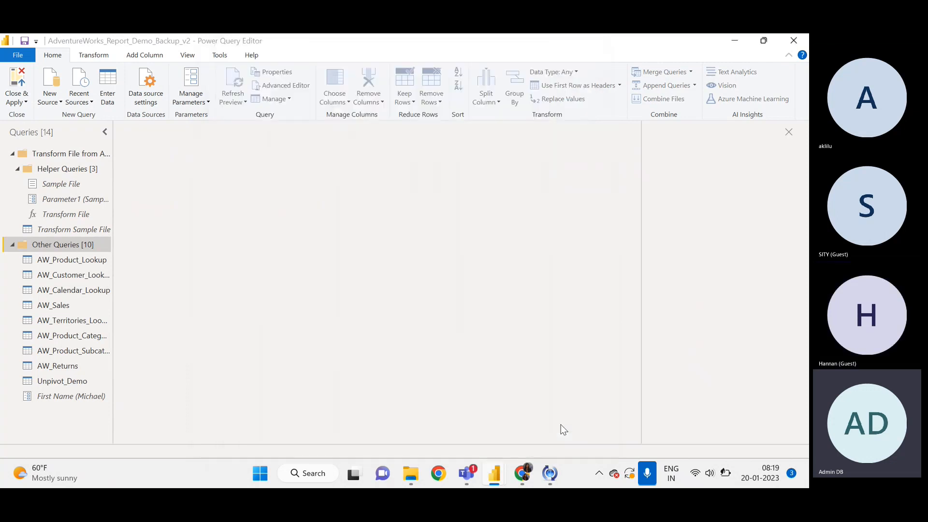
Step: View the AW_Product_Lookup query and close the query editor
left_click(70, 260)
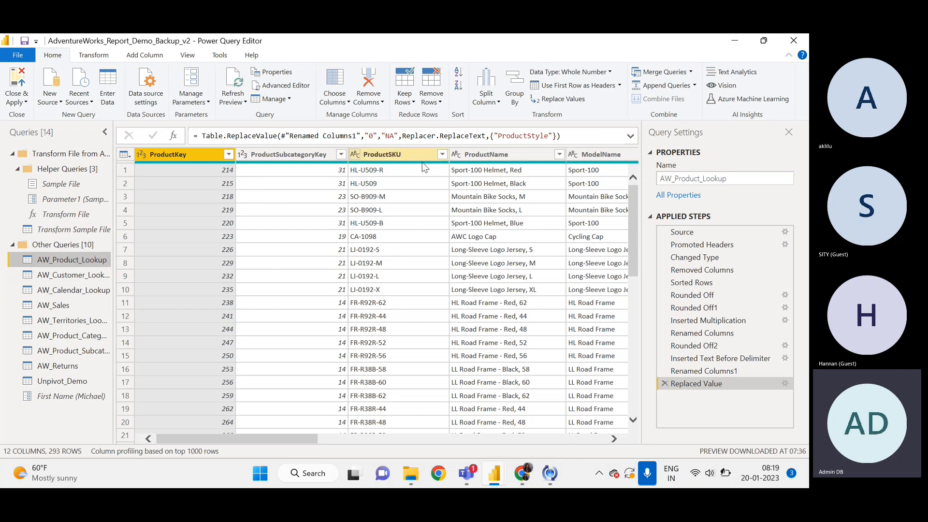
left_click(794, 41)
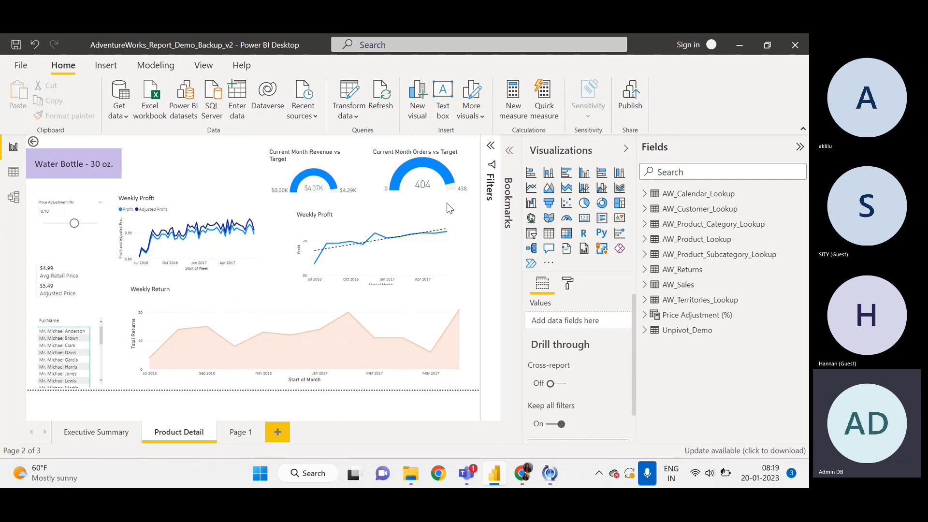
Step: Review the filters on the Product Detail page and compare the Executive Summary, Product Detail and Page 1 report pages
left_click(489, 154)
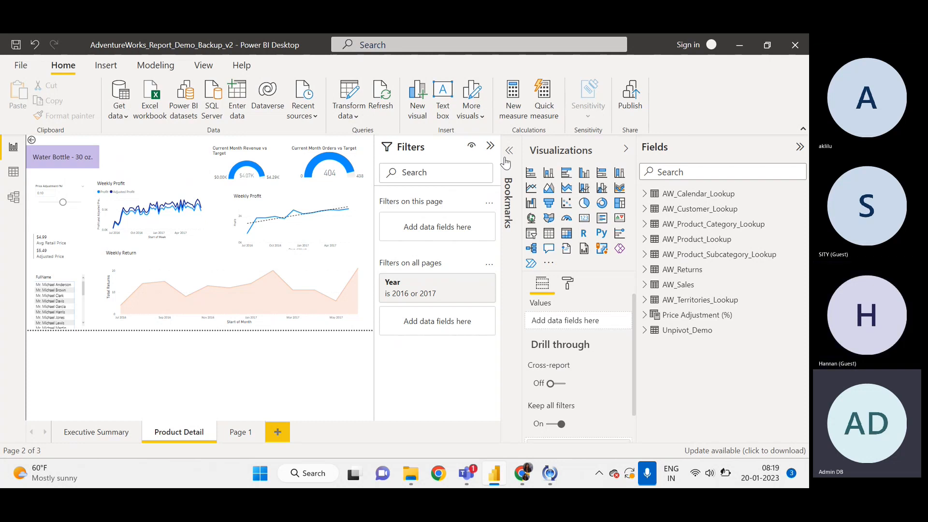
left_click(490, 146)
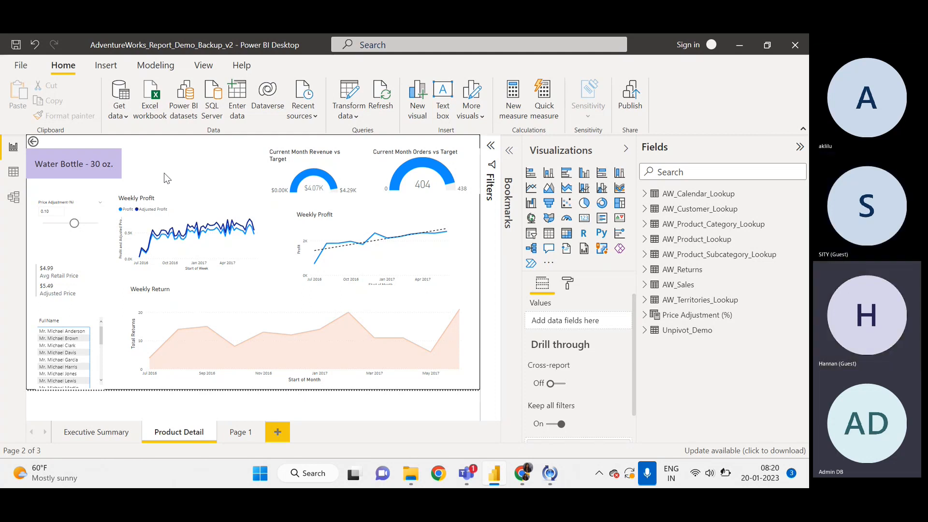
mouse_move(204, 235)
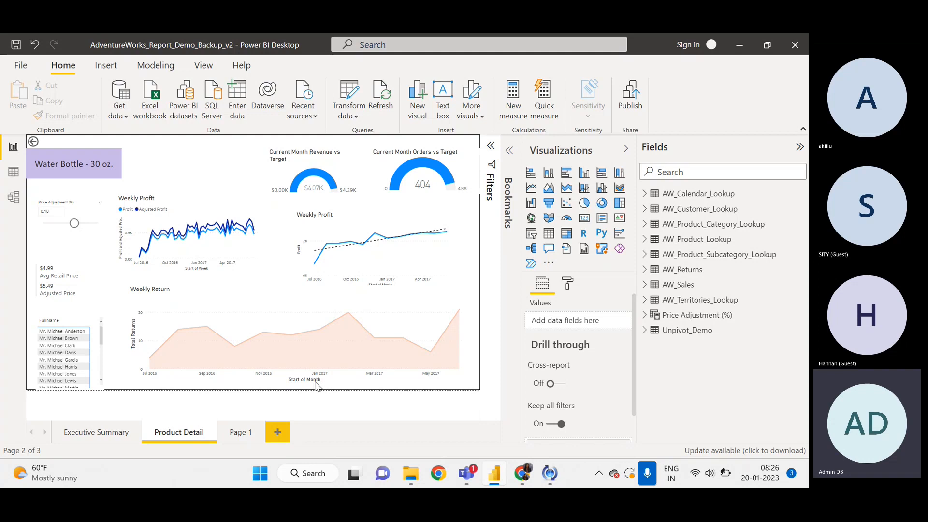
mouse_move(148, 217)
left_click(243, 436)
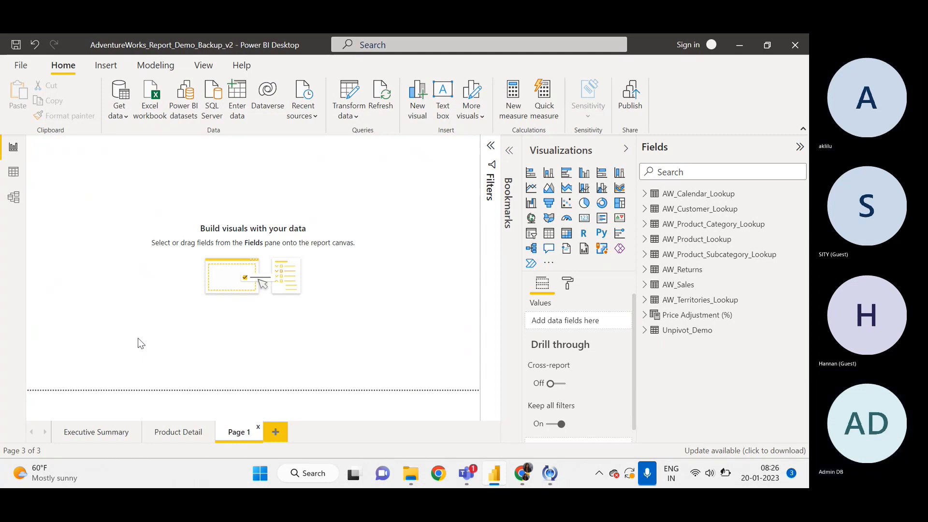
left_click(176, 435)
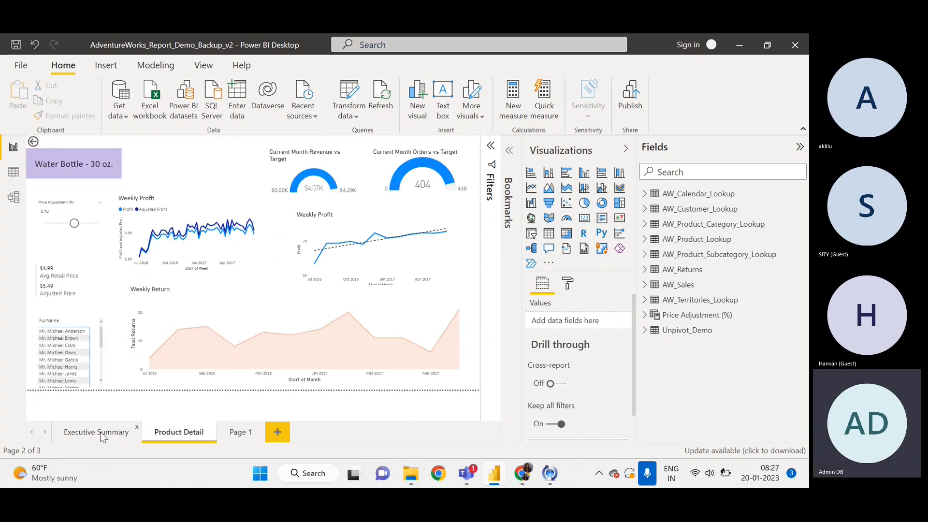
left_click(101, 435)
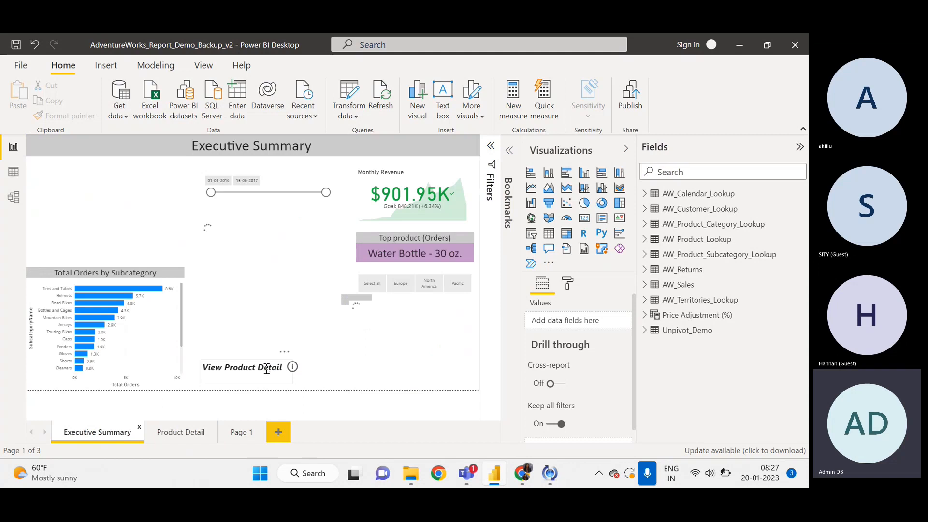
left_click(241, 435)
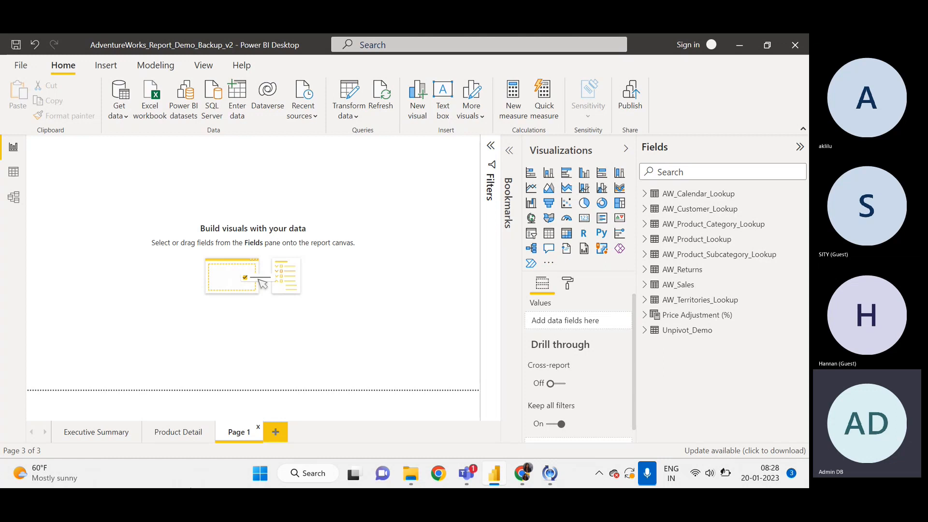
left_click(176, 435)
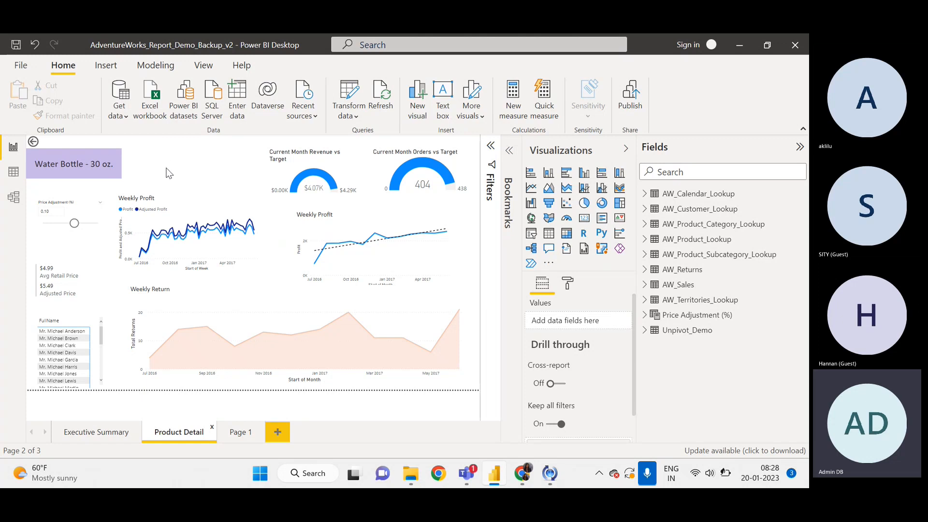
Step: Apply the Product Detail bookmark and review each report page alongside the saved bookmark
left_click(511, 154)
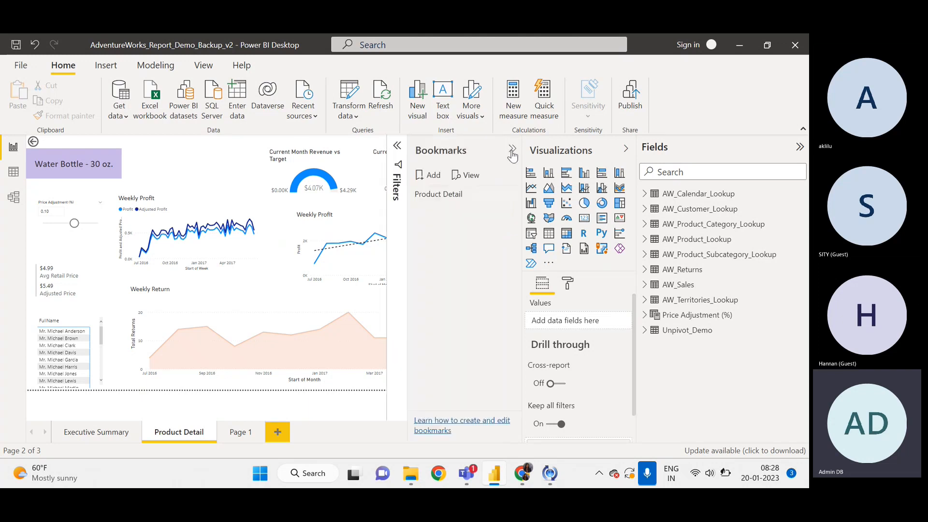
left_click(435, 199)
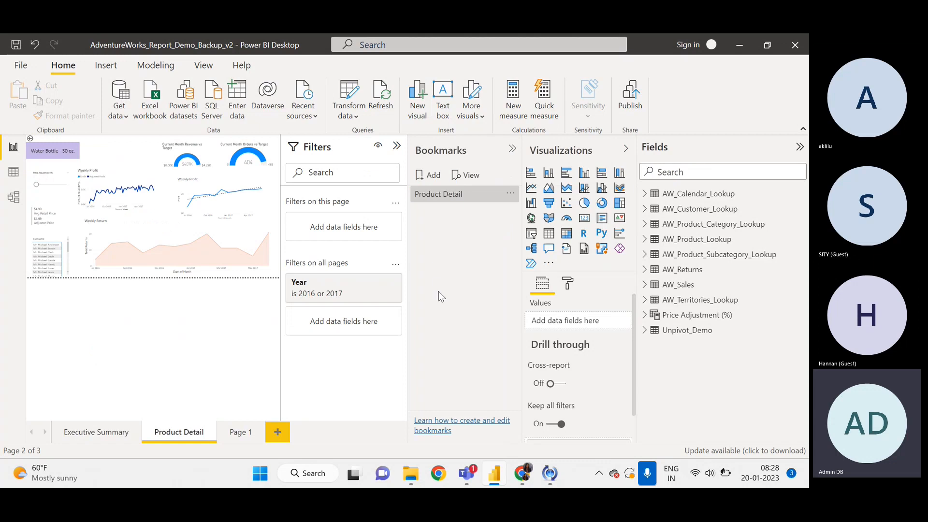
left_click(103, 435)
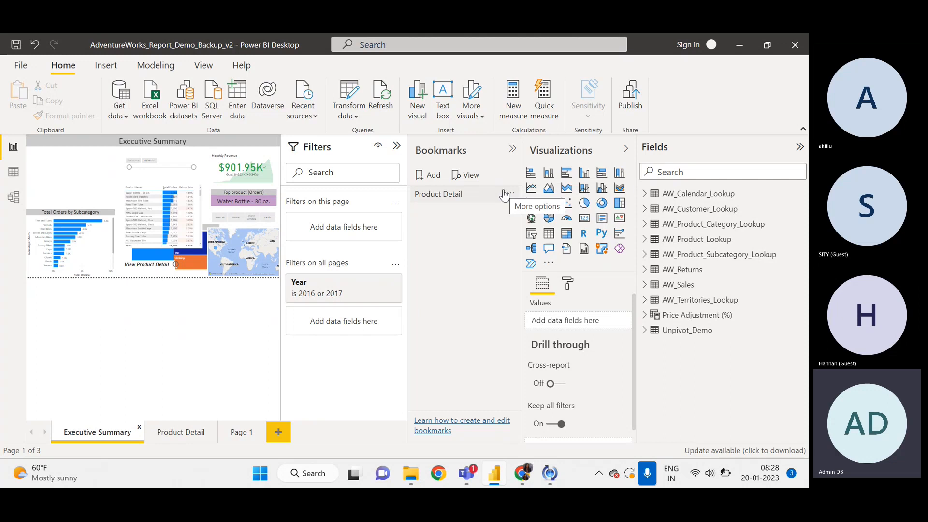
left_click(242, 433)
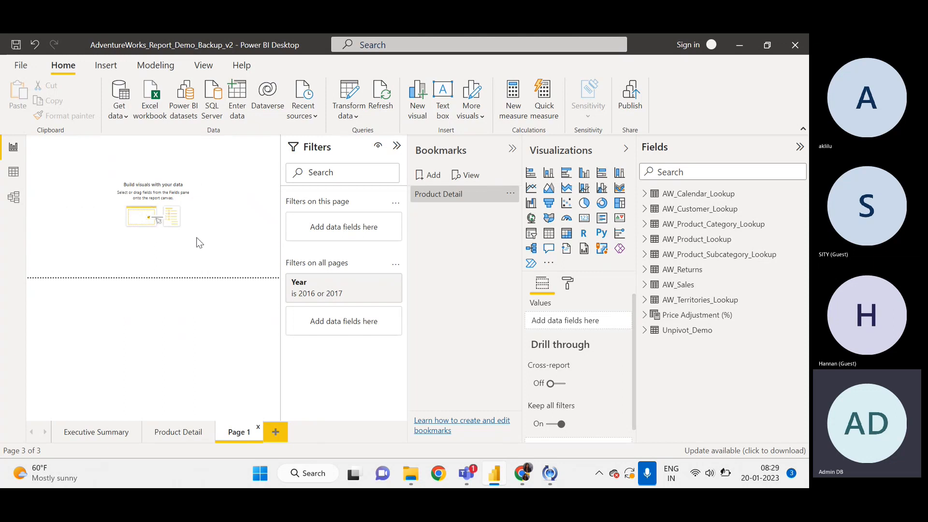
left_click(162, 436)
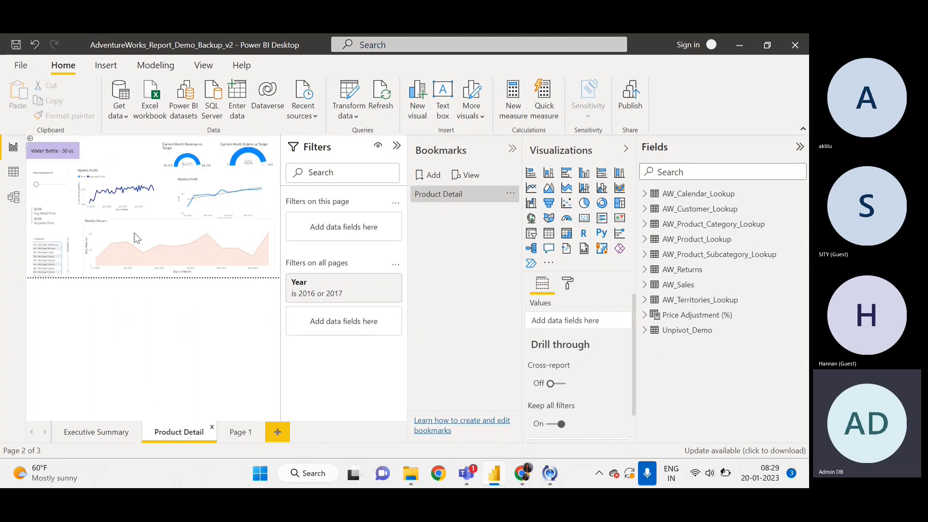
left_click(231, 432)
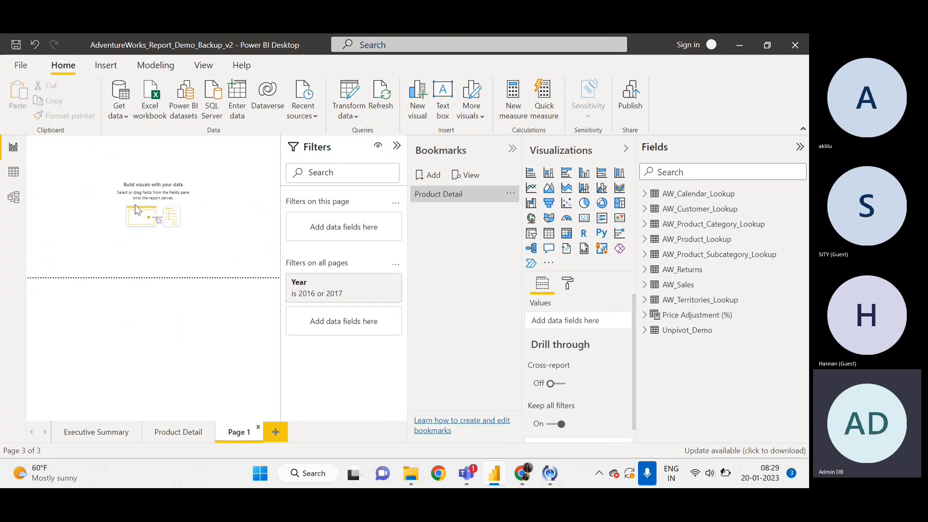
Step: Collapse the Filters and Bookmarks panes beside the blank Page 1
left_click(397, 146)
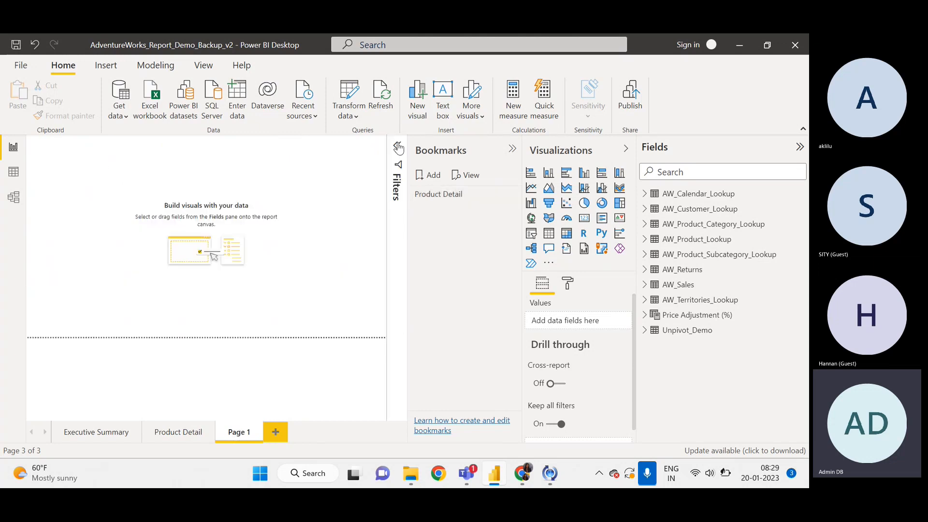
left_click(512, 150)
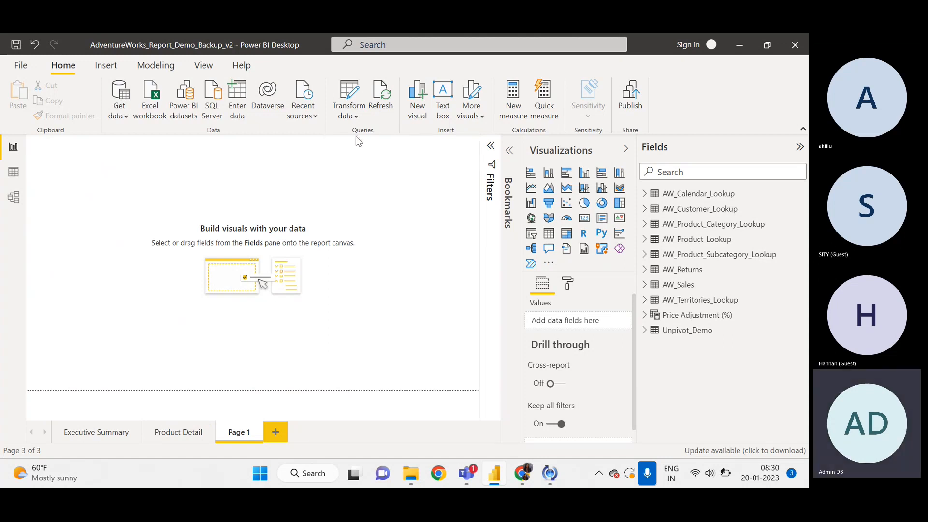
left_click(383, 221)
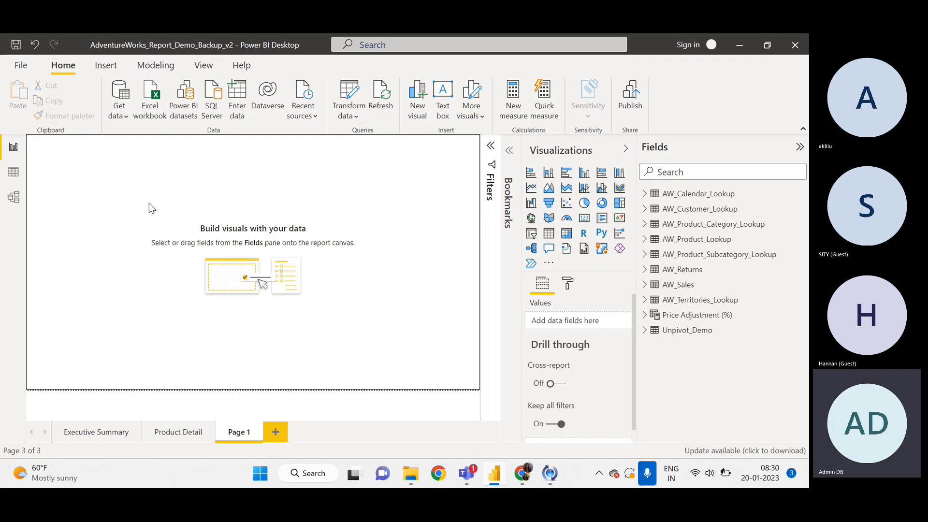
Step: Look over the Executive Summary page, return to the blank Page 1, and expand the AW_Sales field list
left_click(96, 435)
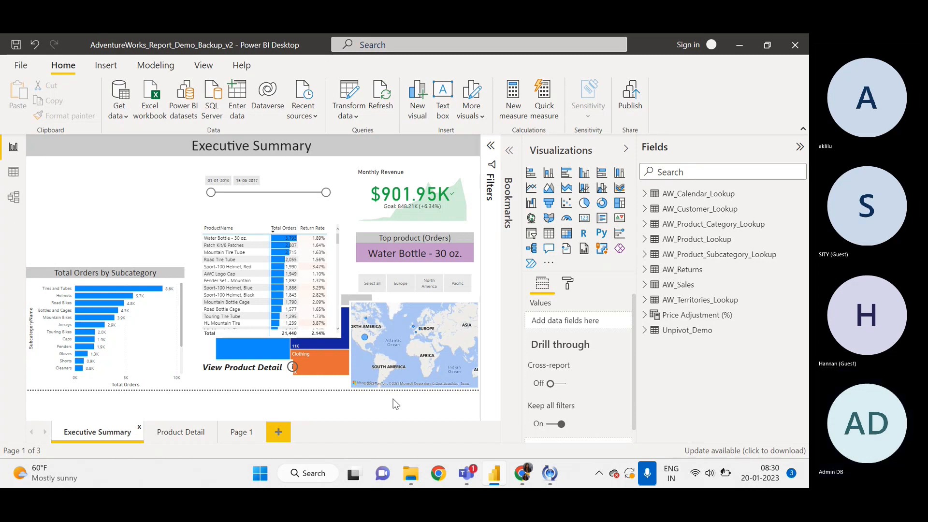
left_click(238, 436)
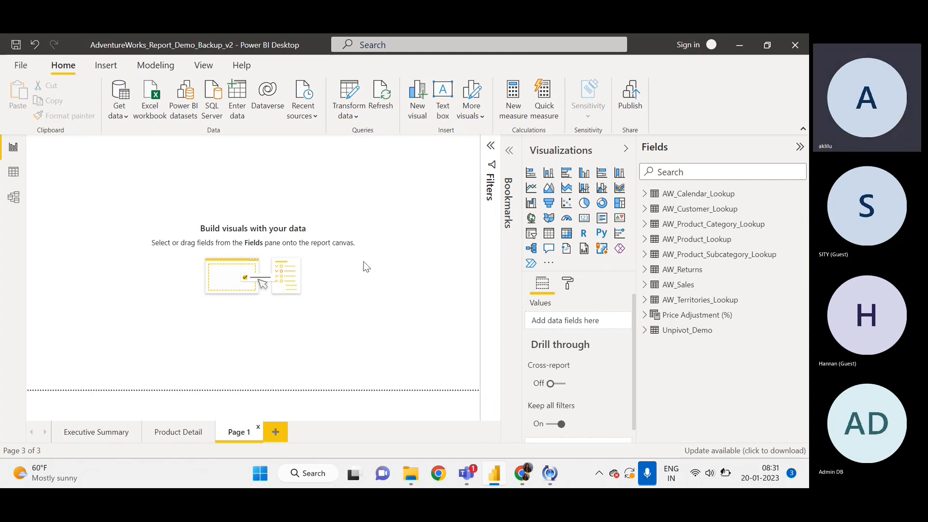
left_click(645, 258)
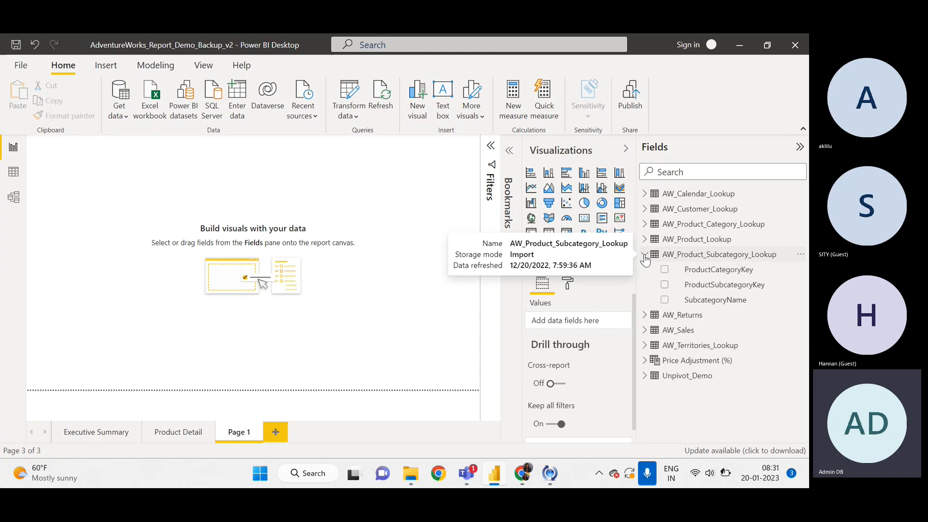
left_click(644, 259)
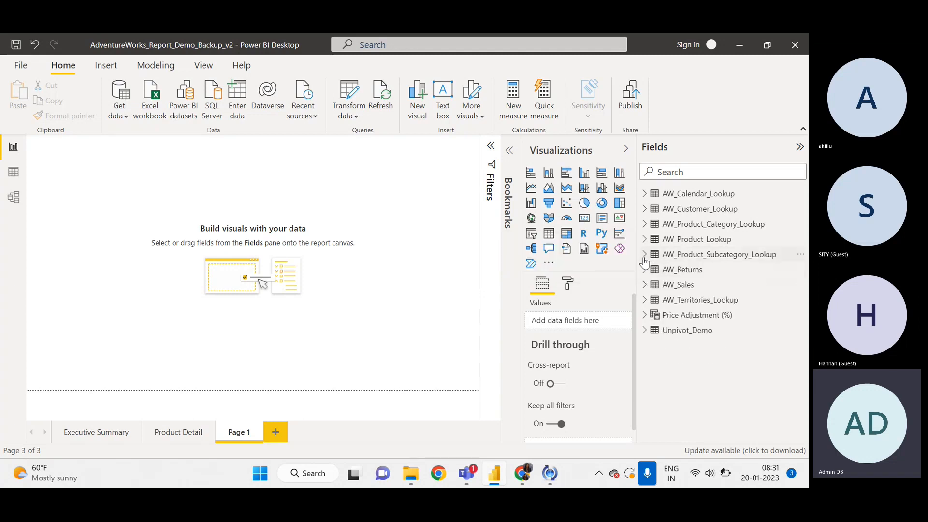
left_click(645, 286)
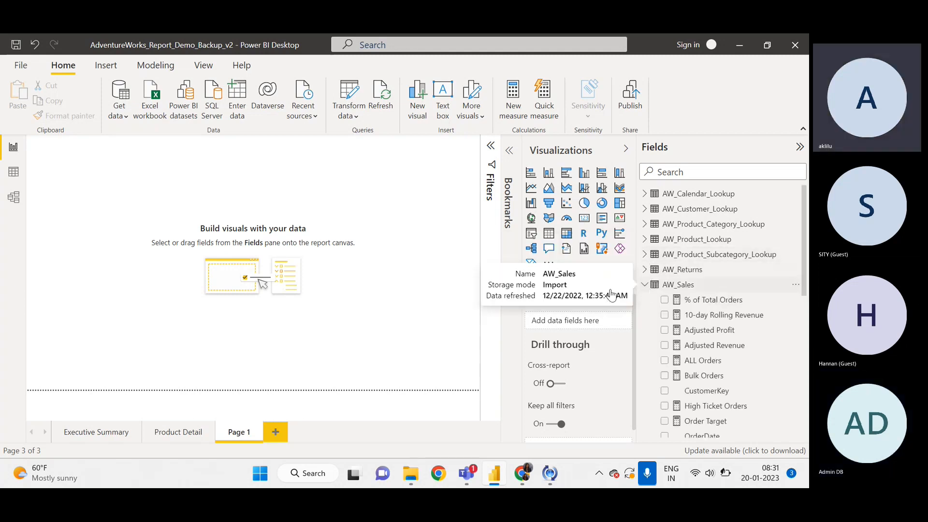
Step: Dismiss the low battery warning and return to the blank report page
left_click(423, 300)
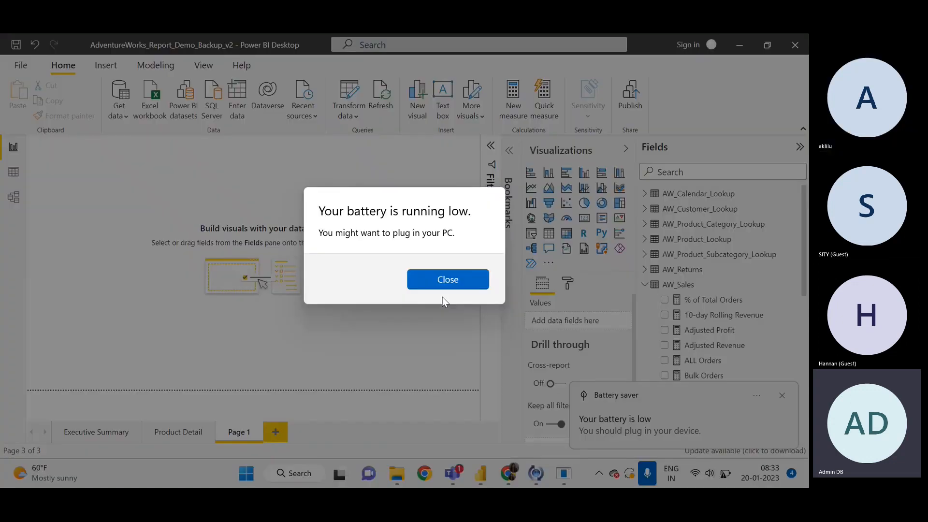
left_click(441, 284)
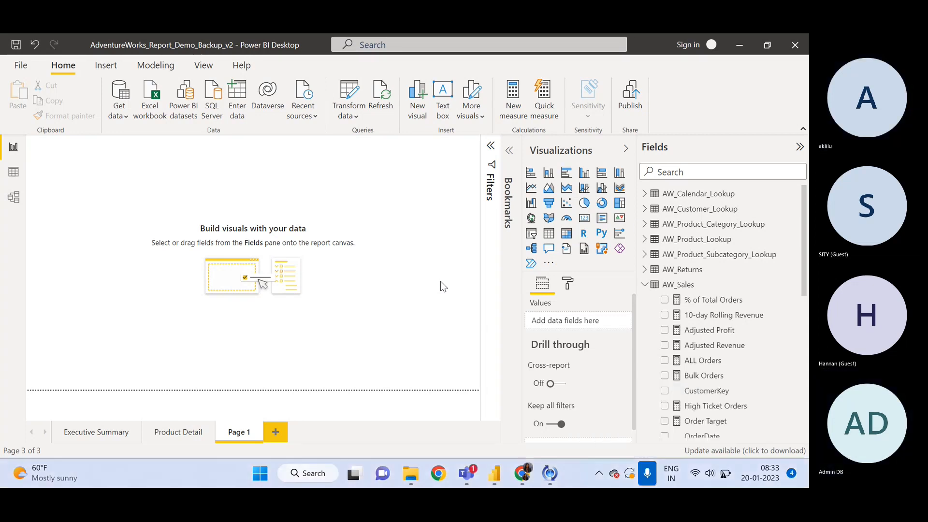
left_click(441, 283)
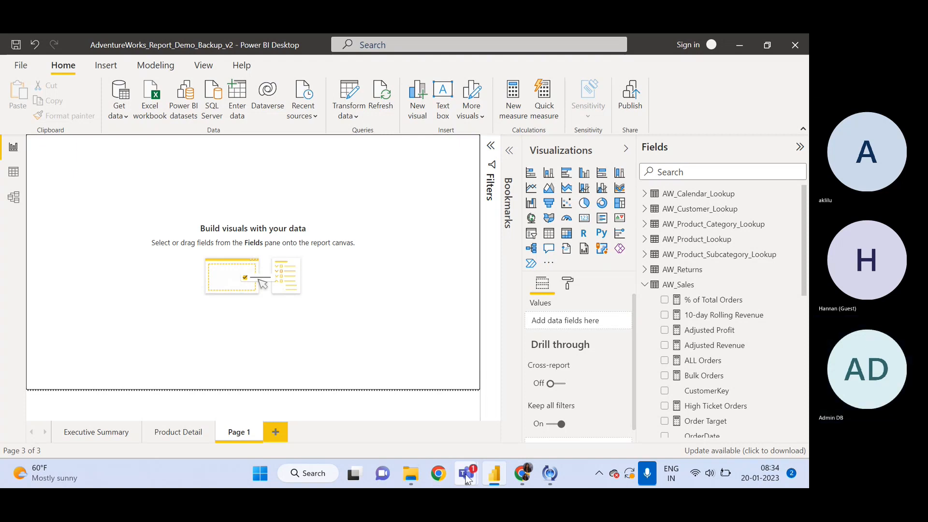
Step: Switch to the Teams meeting, admit the guest waiting in the lobby, and minimize the meeting window
mouse_move(466, 478)
left_click(460, 364)
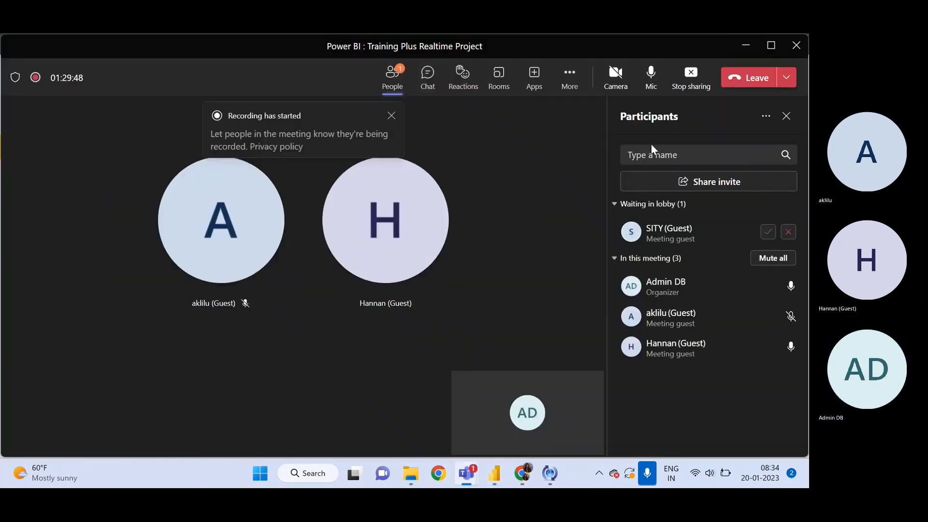
left_click(768, 232)
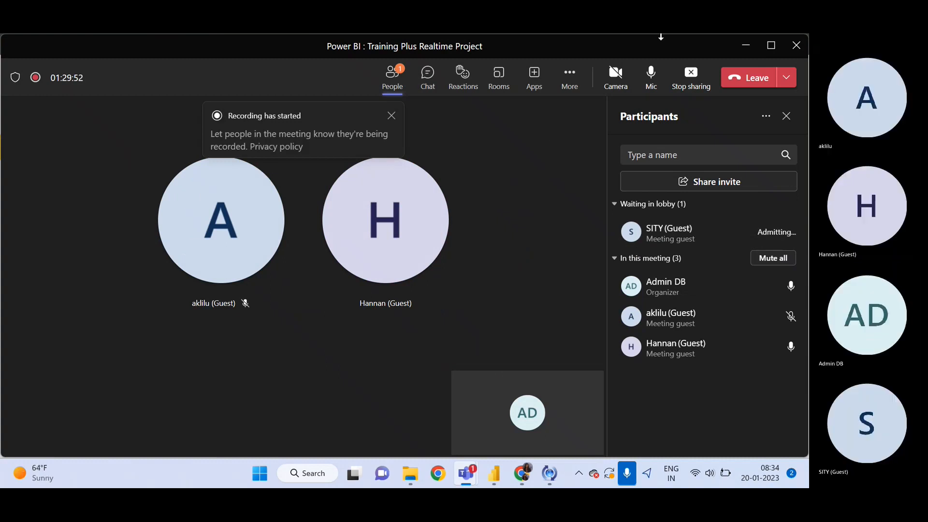
left_click(744, 47)
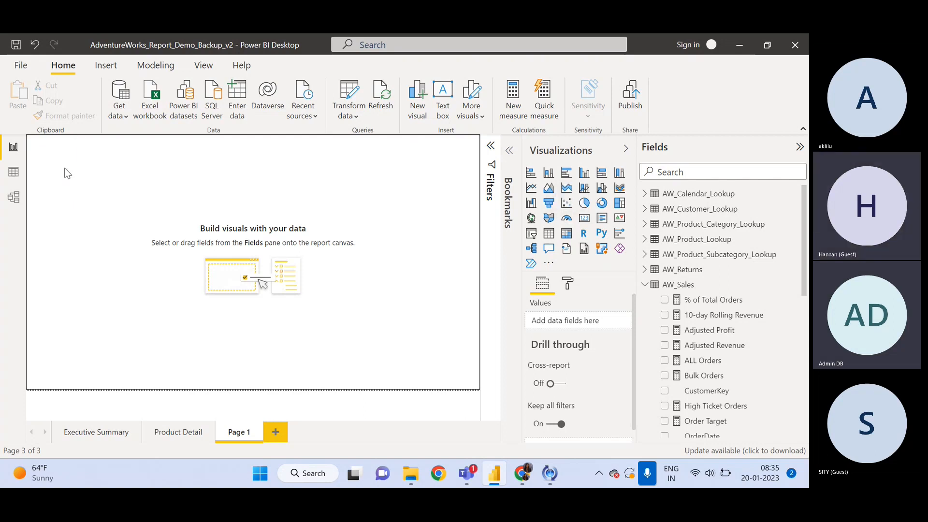
Step: Check the table relationships, and move the product matrix on Executive Summary to the blank area above the Total Orders by Subcategory chart
left_click(14, 198)
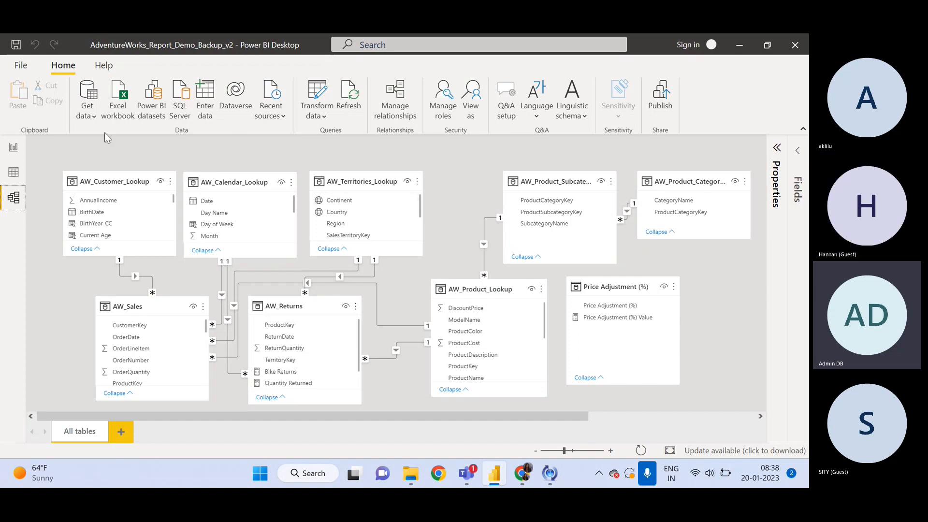
left_click(13, 147)
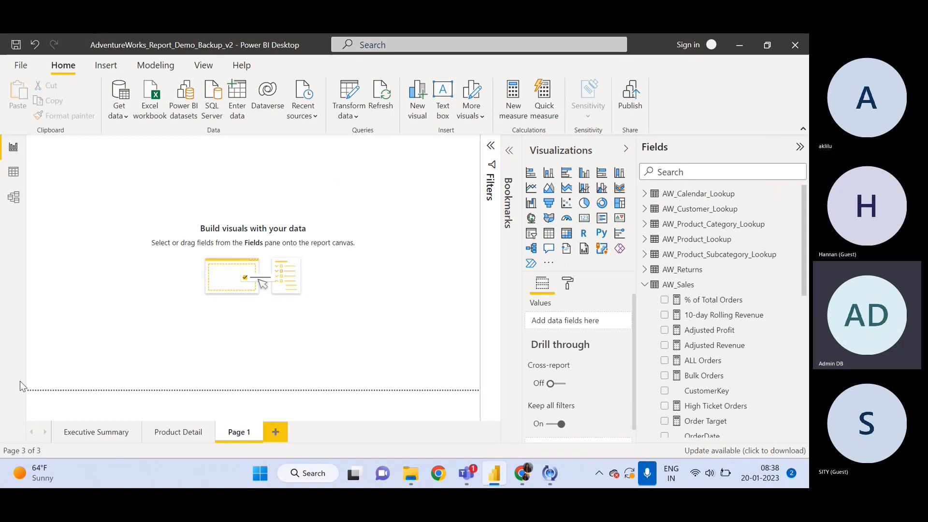
left_click(107, 435)
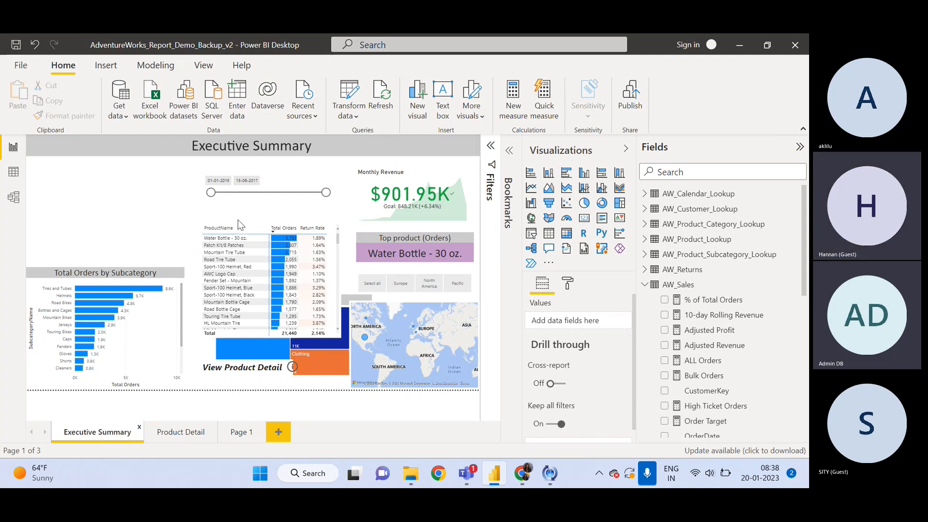
left_click_drag(269, 222, 147, 191)
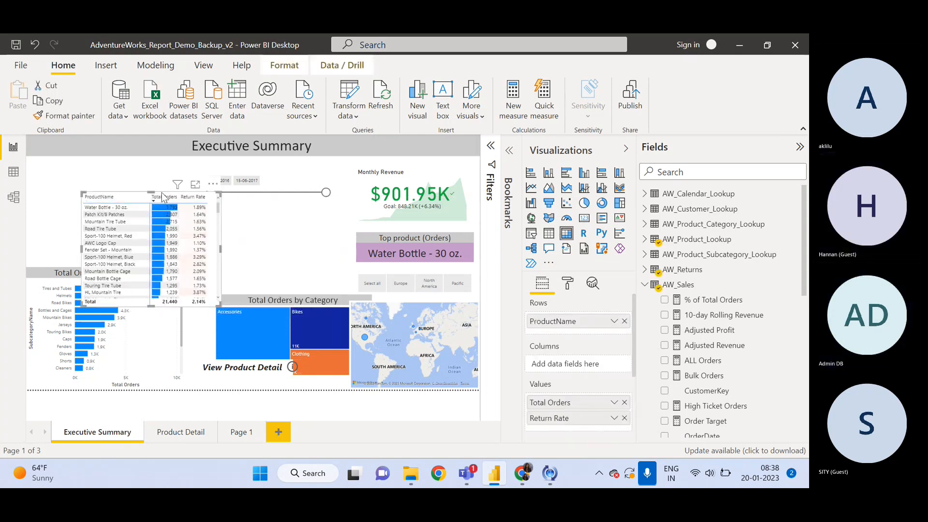
left_click_drag(162, 197, 122, 160)
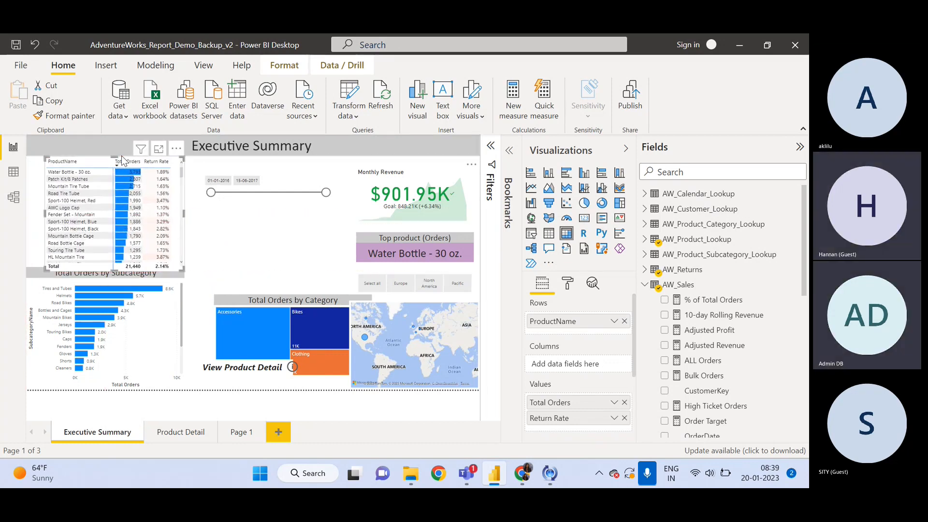
Step: Move the Total Orders by Category treemap into the space between the Total Orders by Subcategory chart and the map, just above View Product Detail
left_click(97, 153)
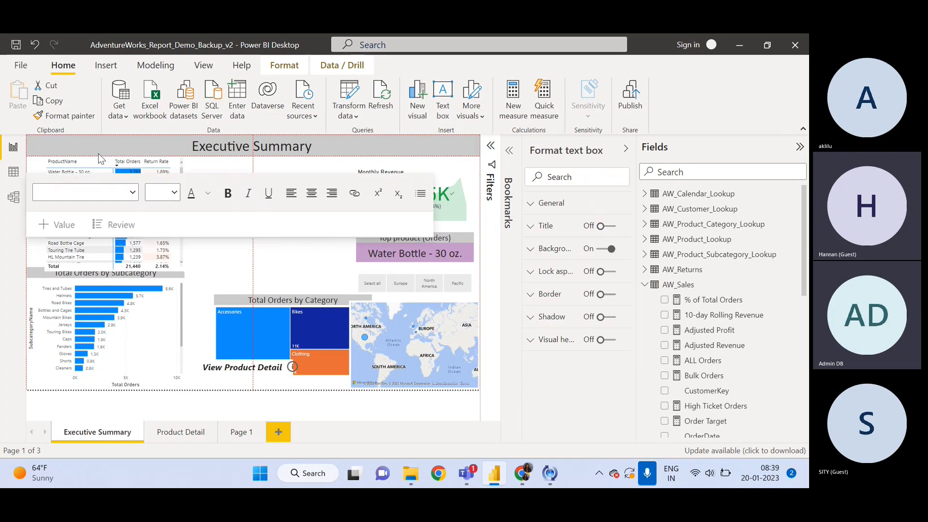
left_click(219, 274)
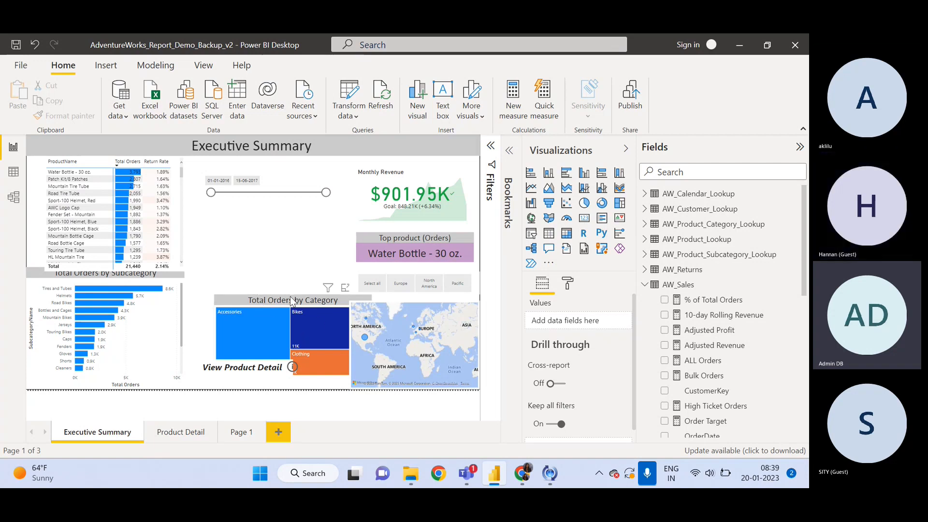
left_click_drag(292, 300, 270, 273)
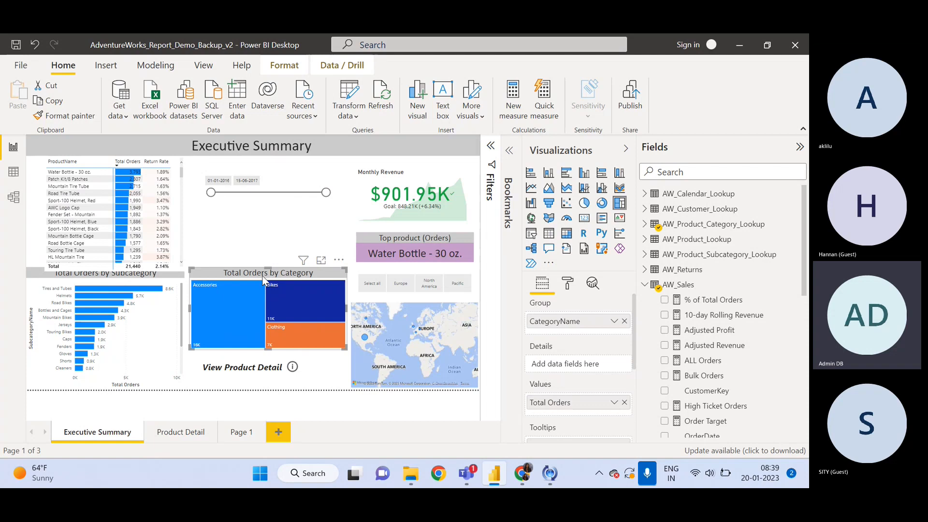
left_click_drag(262, 279, 263, 288)
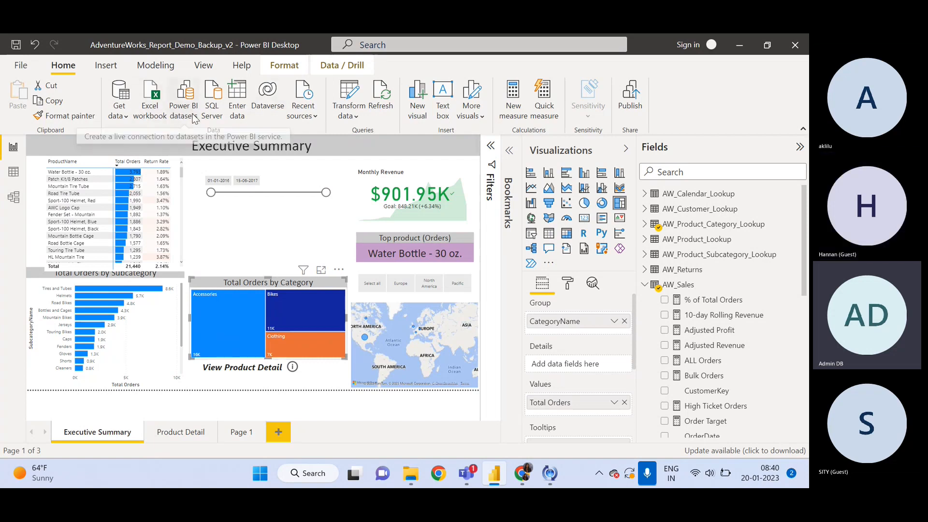
Step: Look over the common data sources offered for getting data, and close the list without choosing one
left_click(119, 112)
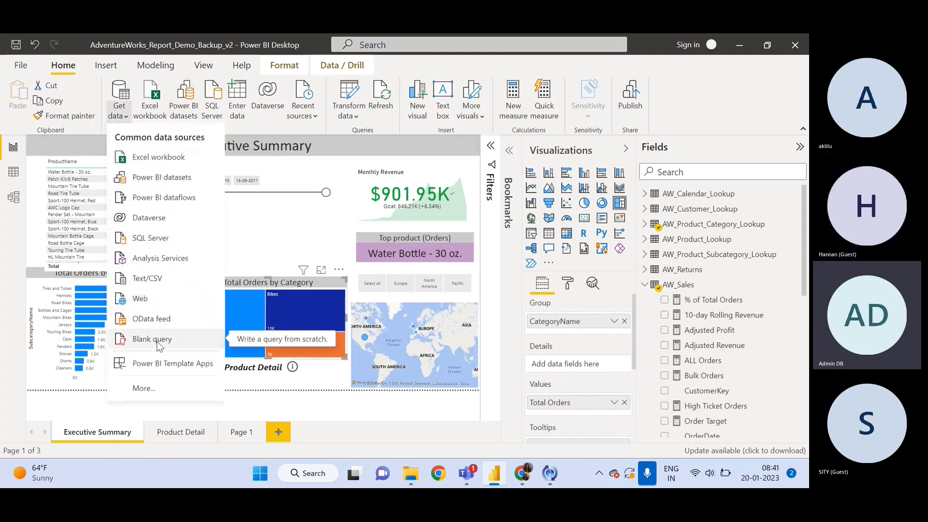
left_click(269, 231)
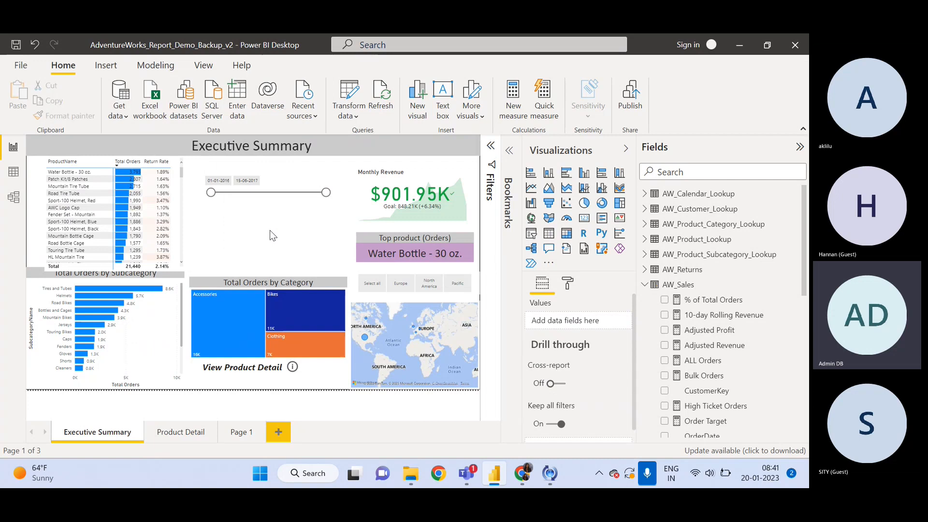
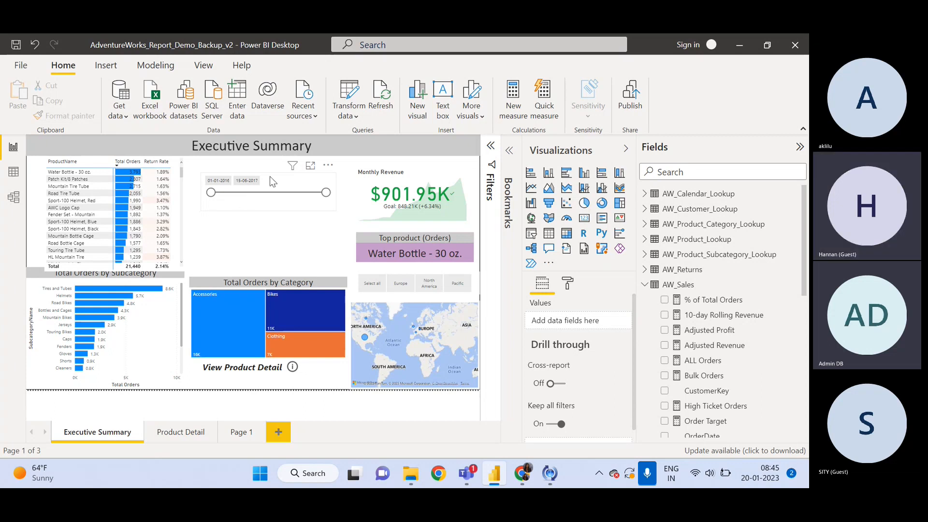
Step: Raise the date slicer slightly, and swap the product matrix with the Total Orders by Category treemap so the treemap sits above the Subcategory chart
mouse_move(270, 176)
left_mouse_down()
mouse_move(271, 161)
mouse_move(263, 162)
left_mouse_up()
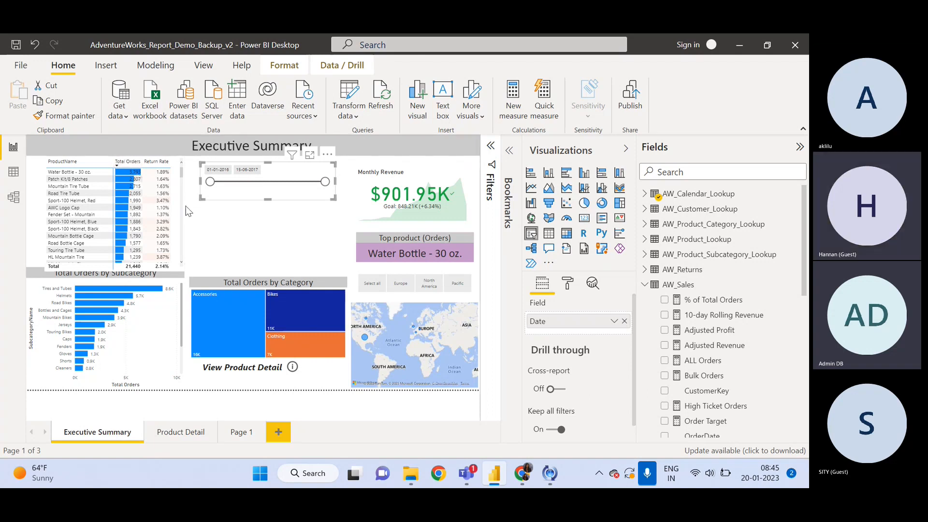
left_click_drag(175, 219, 329, 233)
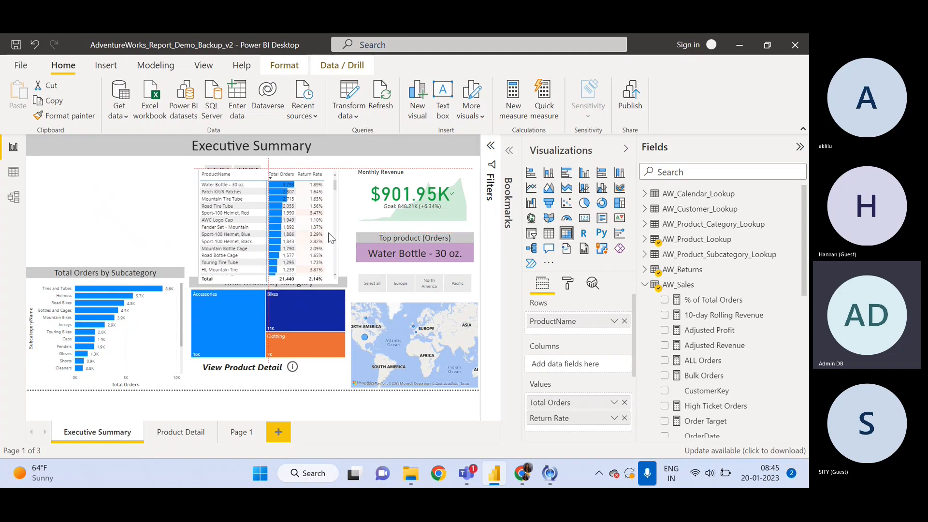
left_click(199, 289)
left_click_drag(193, 284, 43, 180)
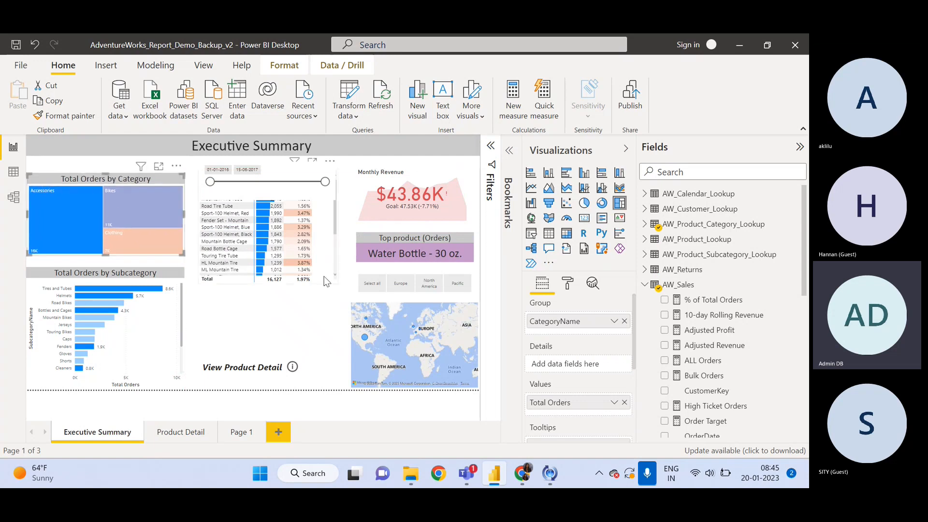
Step: Lengthen the product matrix and fit it between the date slicer and the View Product Detail label
left_click(259, 280)
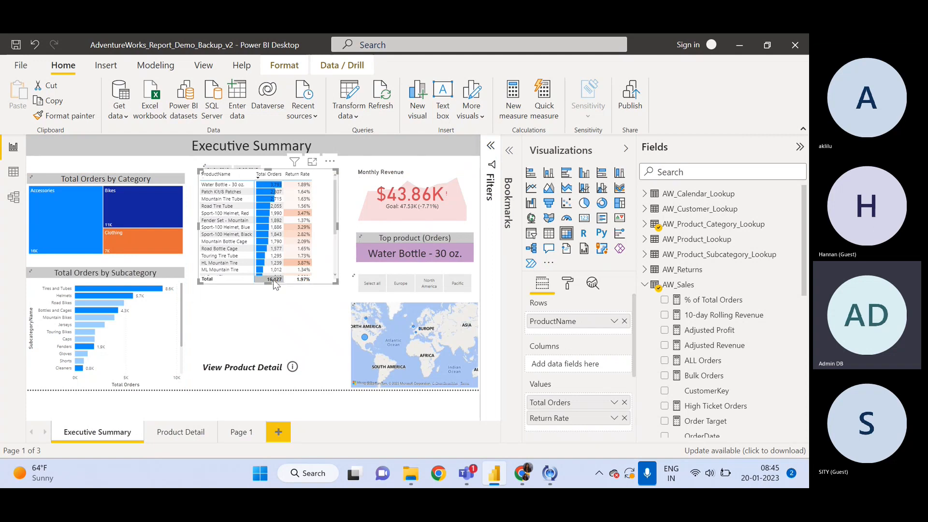
left_click_drag(268, 284, 269, 344)
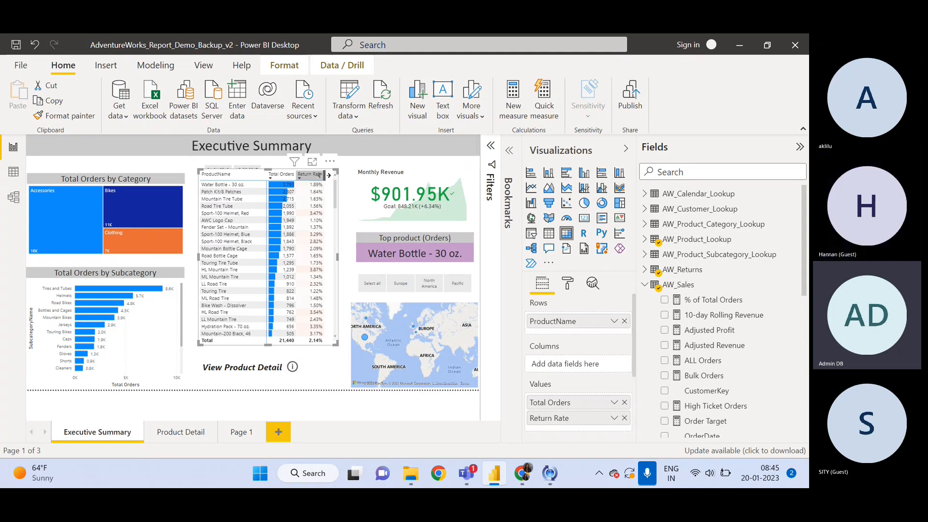
left_click_drag(329, 232, 328, 256)
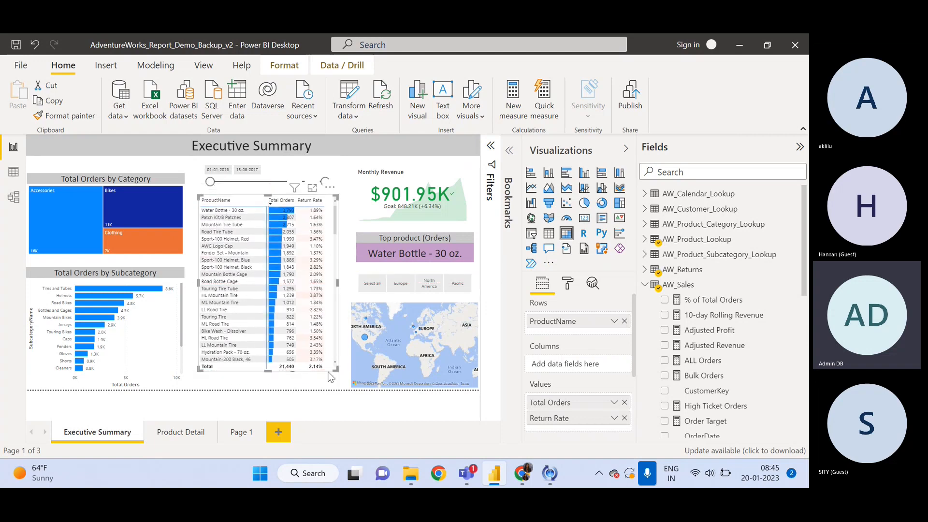
left_click_drag(334, 369, 337, 359)
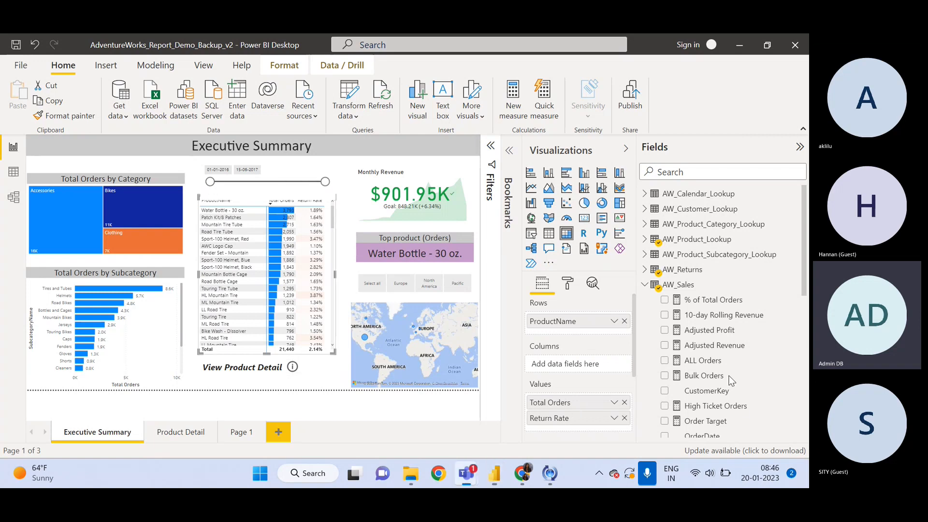
Step: Switch to the Teams meeting window and stop the meeting recording
left_click(715, 402)
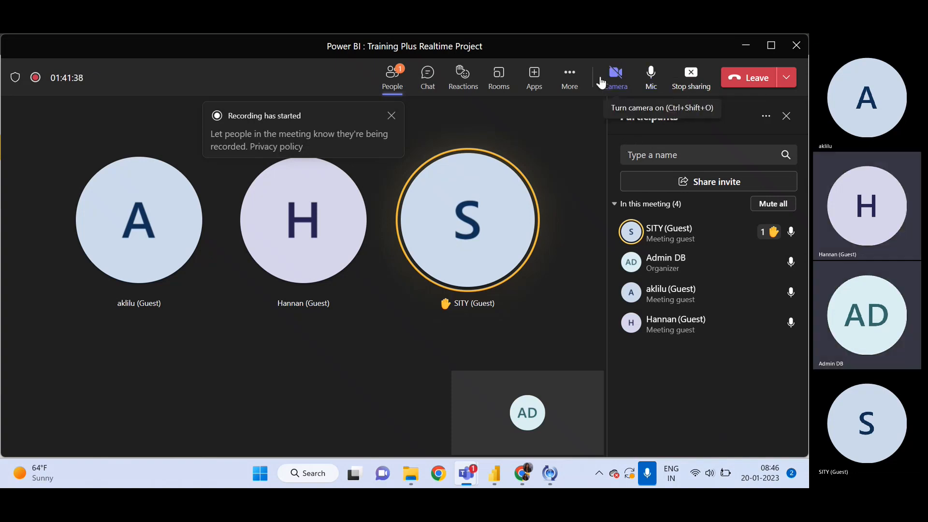
left_click(570, 80)
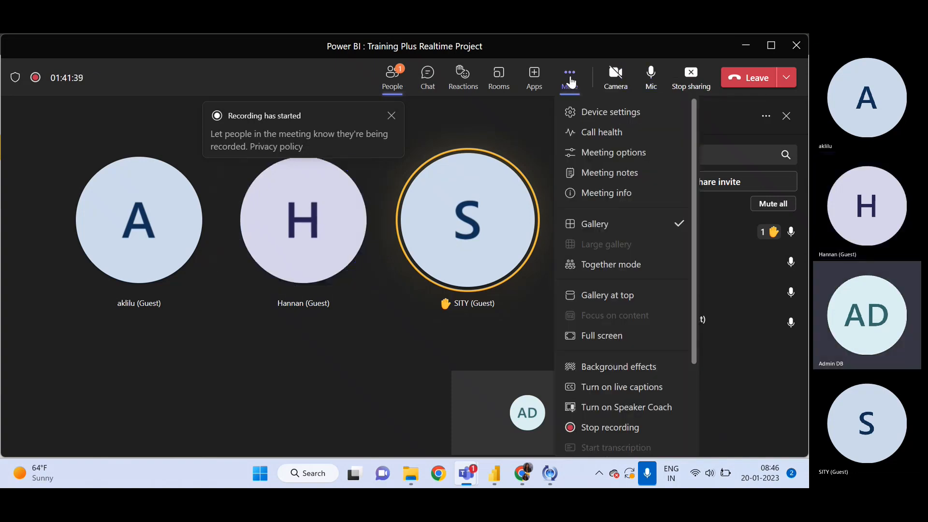
left_click(616, 430)
left_click(479, 264)
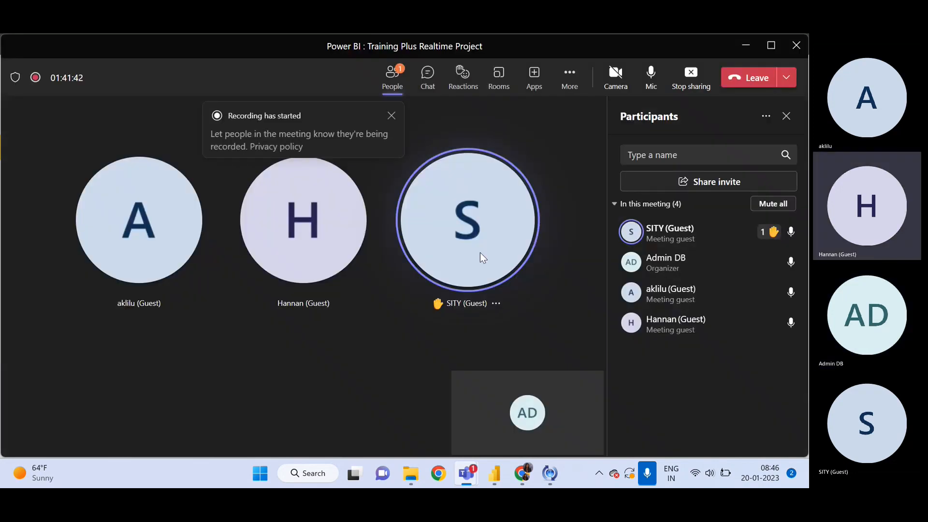